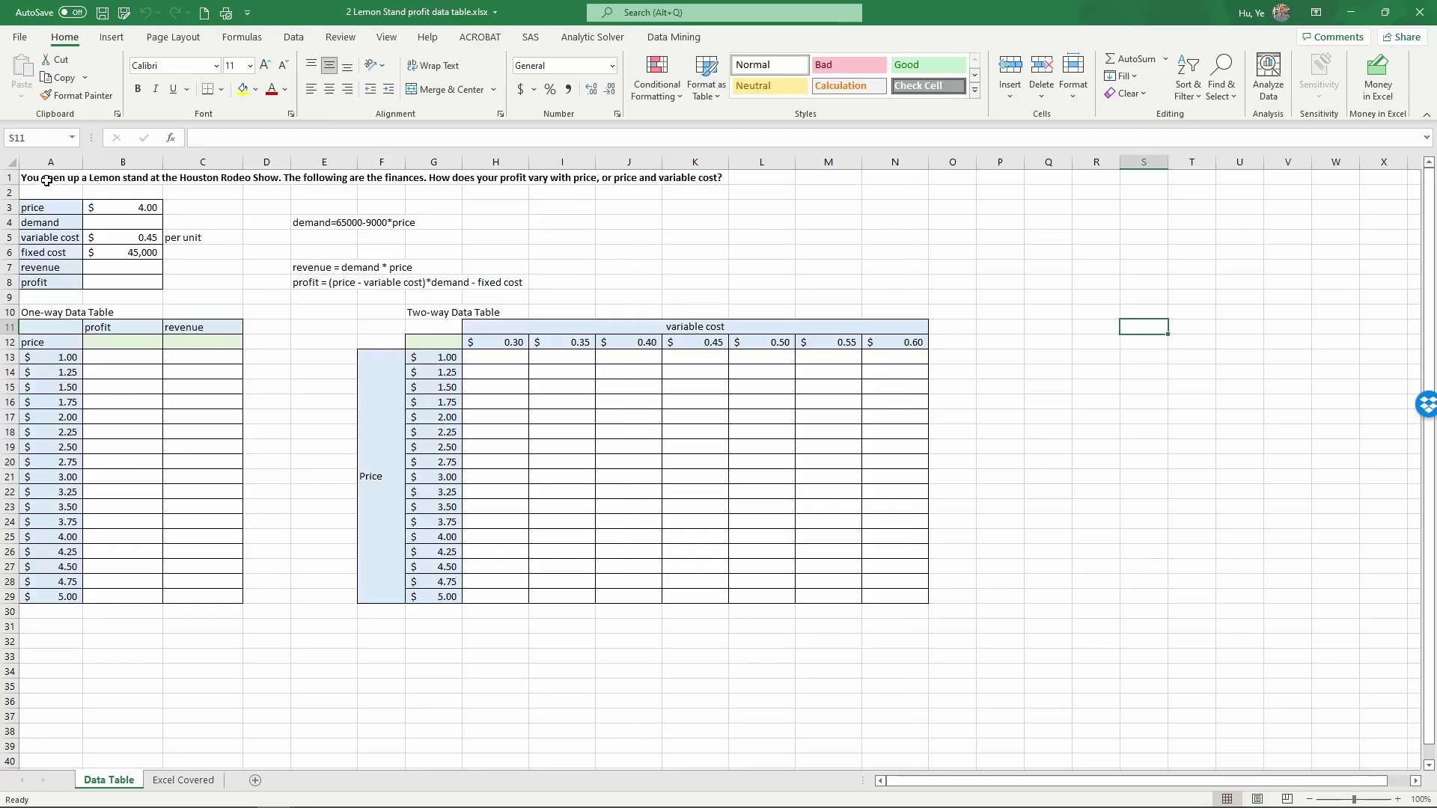
Examine the lemon stand problem statement, the written demand, revenue and profit formulas, and the price input
left_click(47, 180)
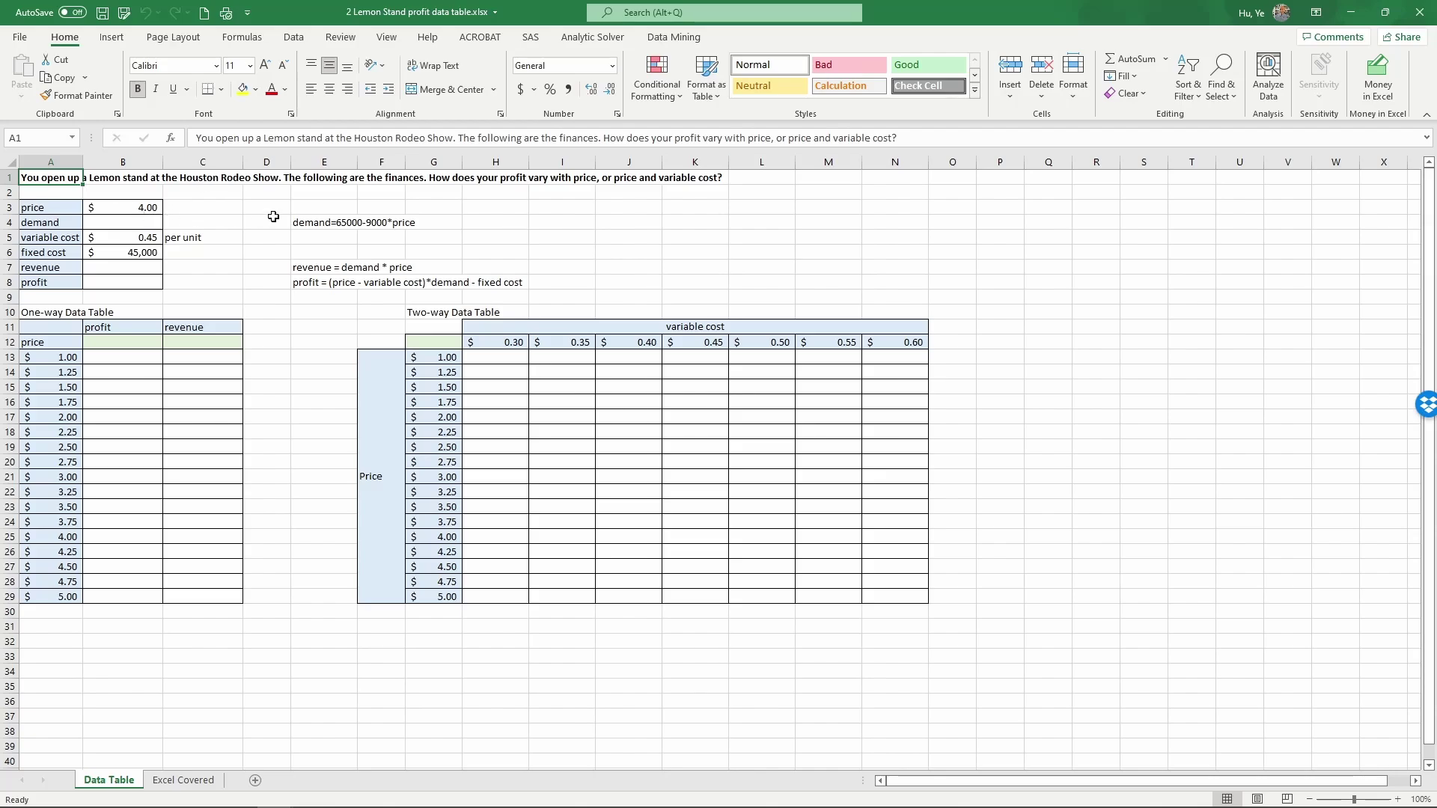
left_click(310, 222)
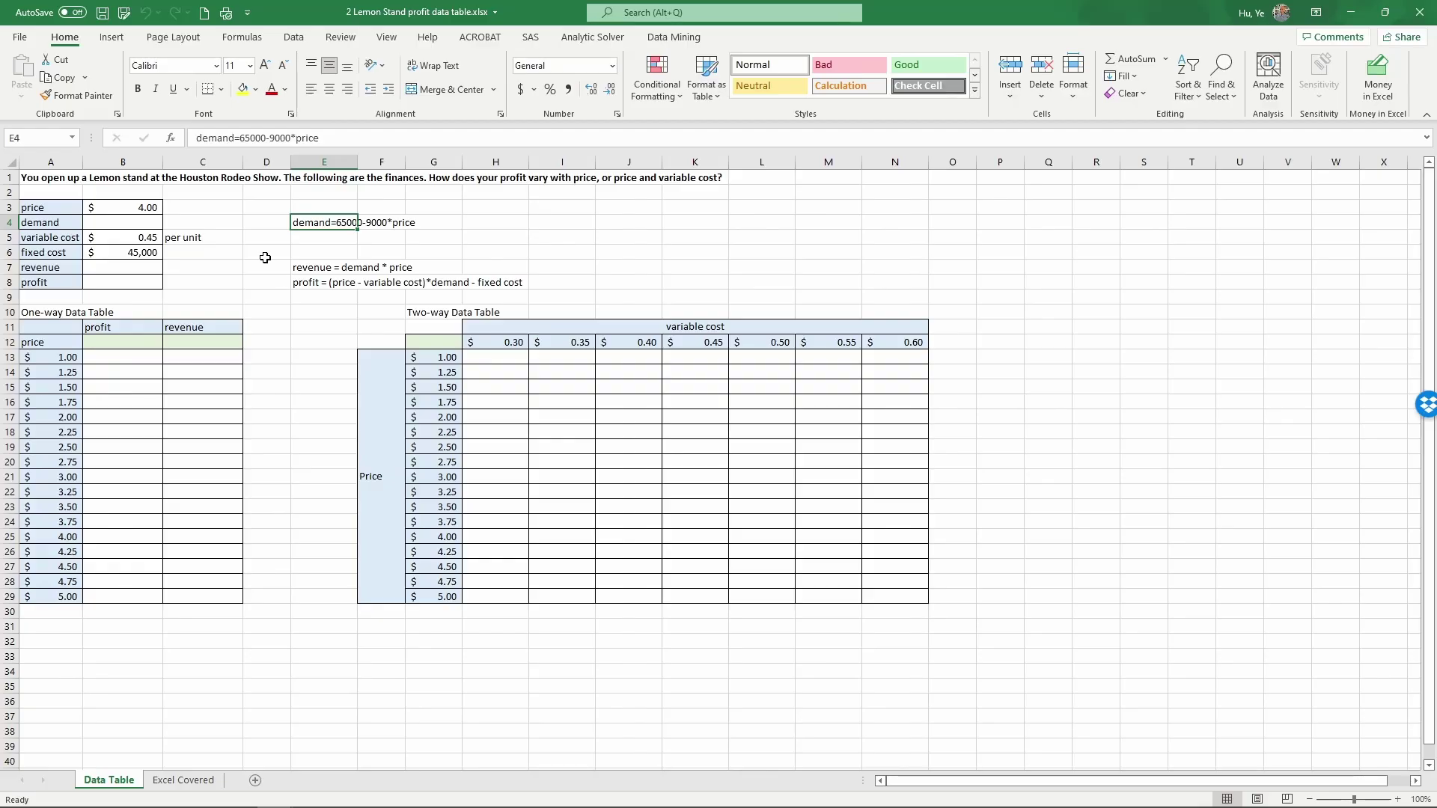
left_click(310, 268)
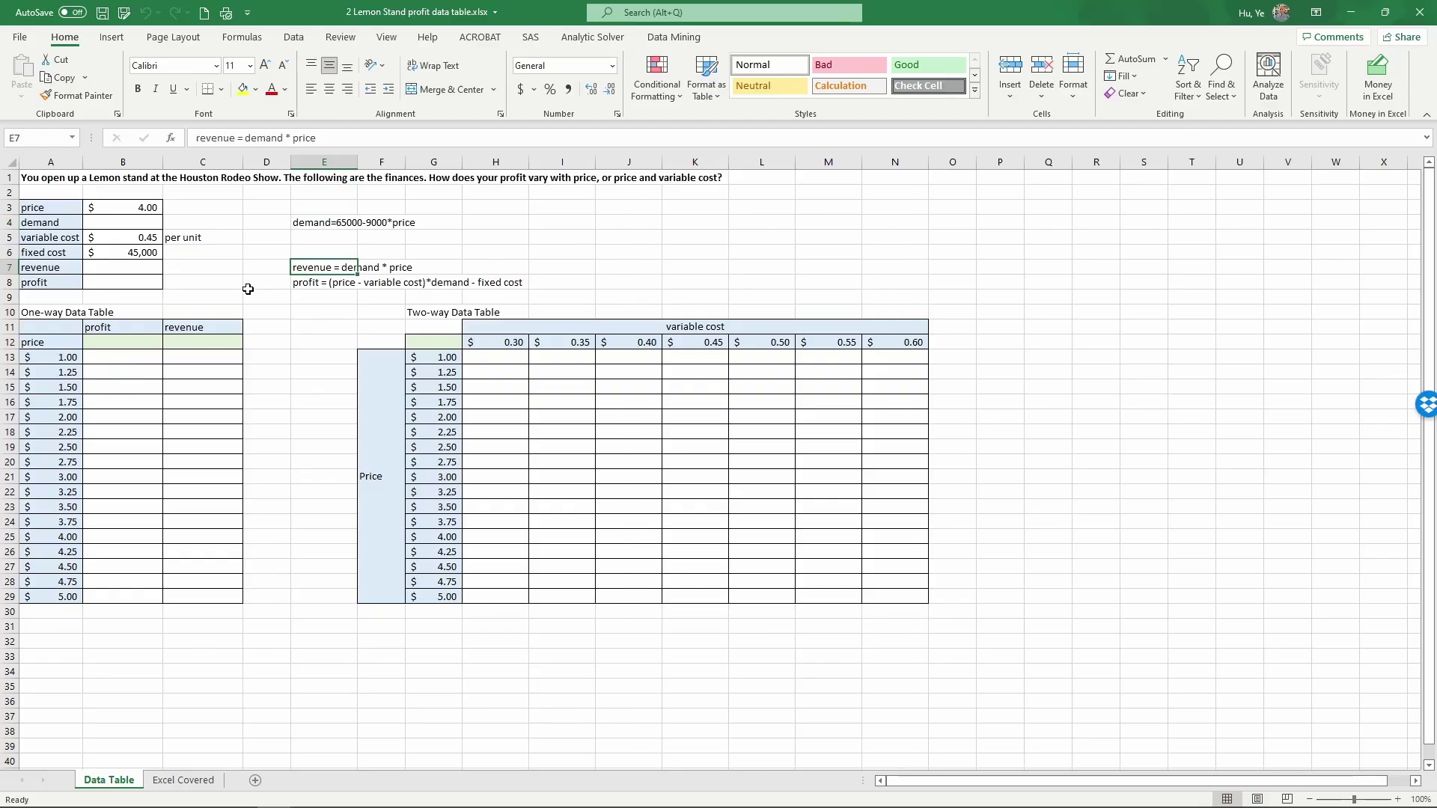
left_click(308, 283)
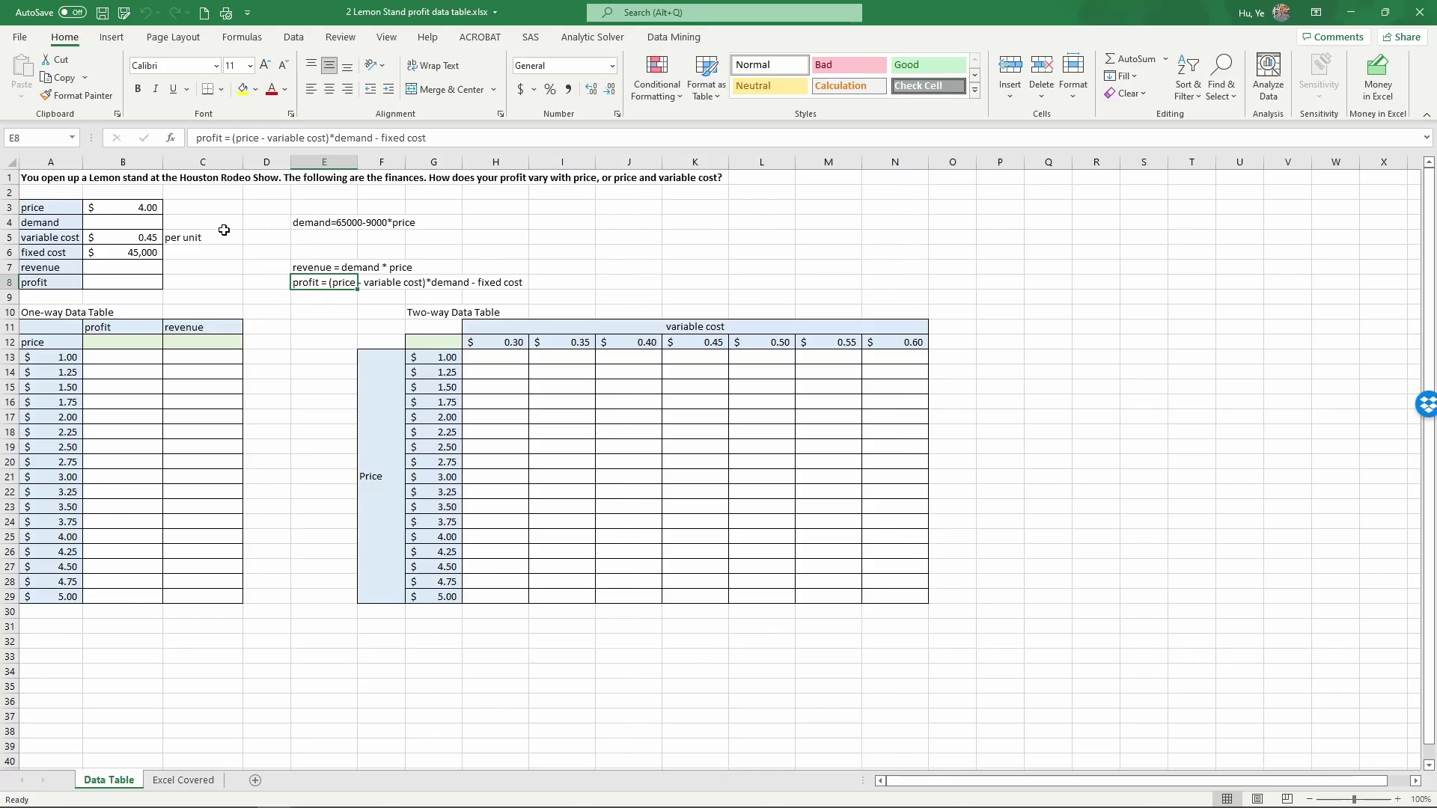
left_click(71, 209)
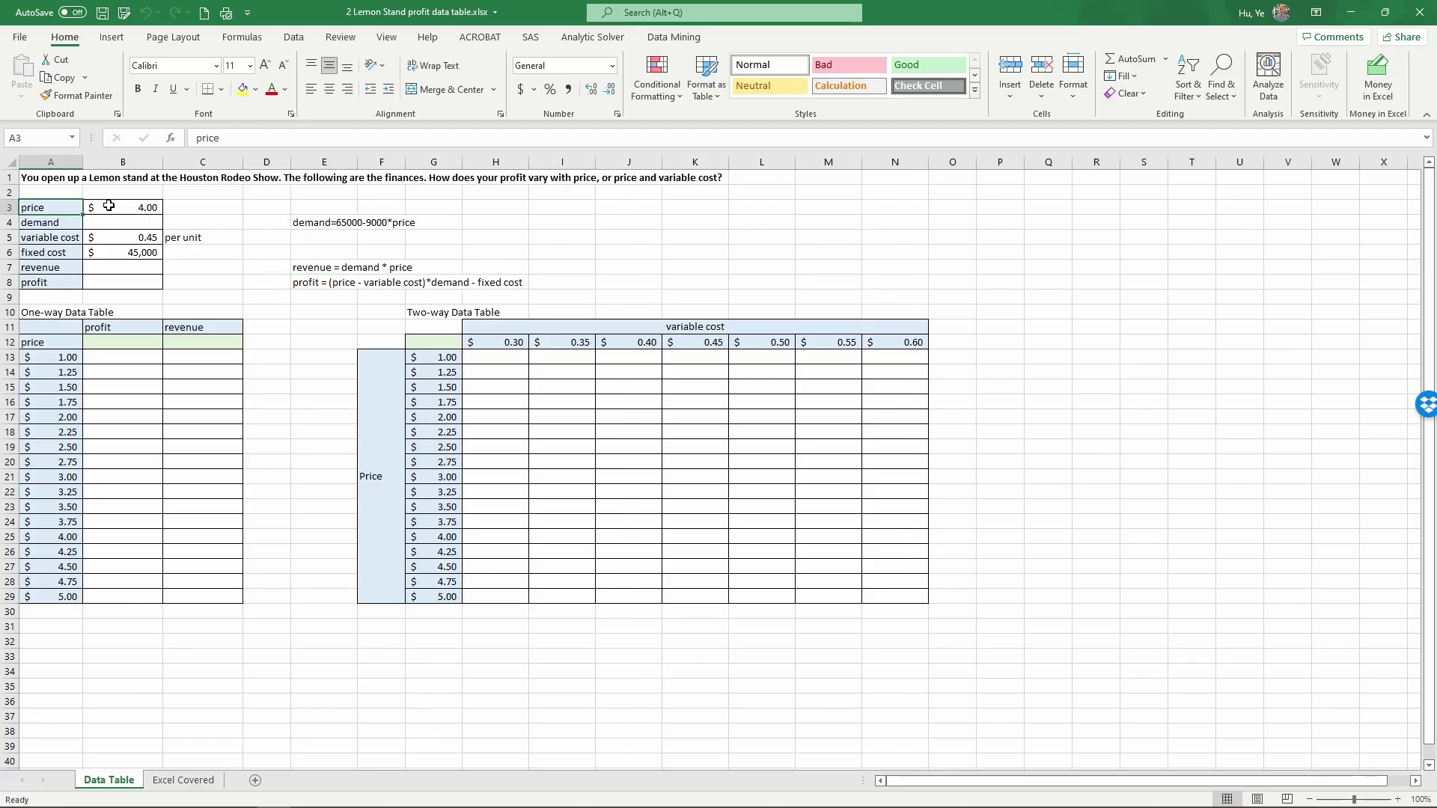
left_click(110, 206)
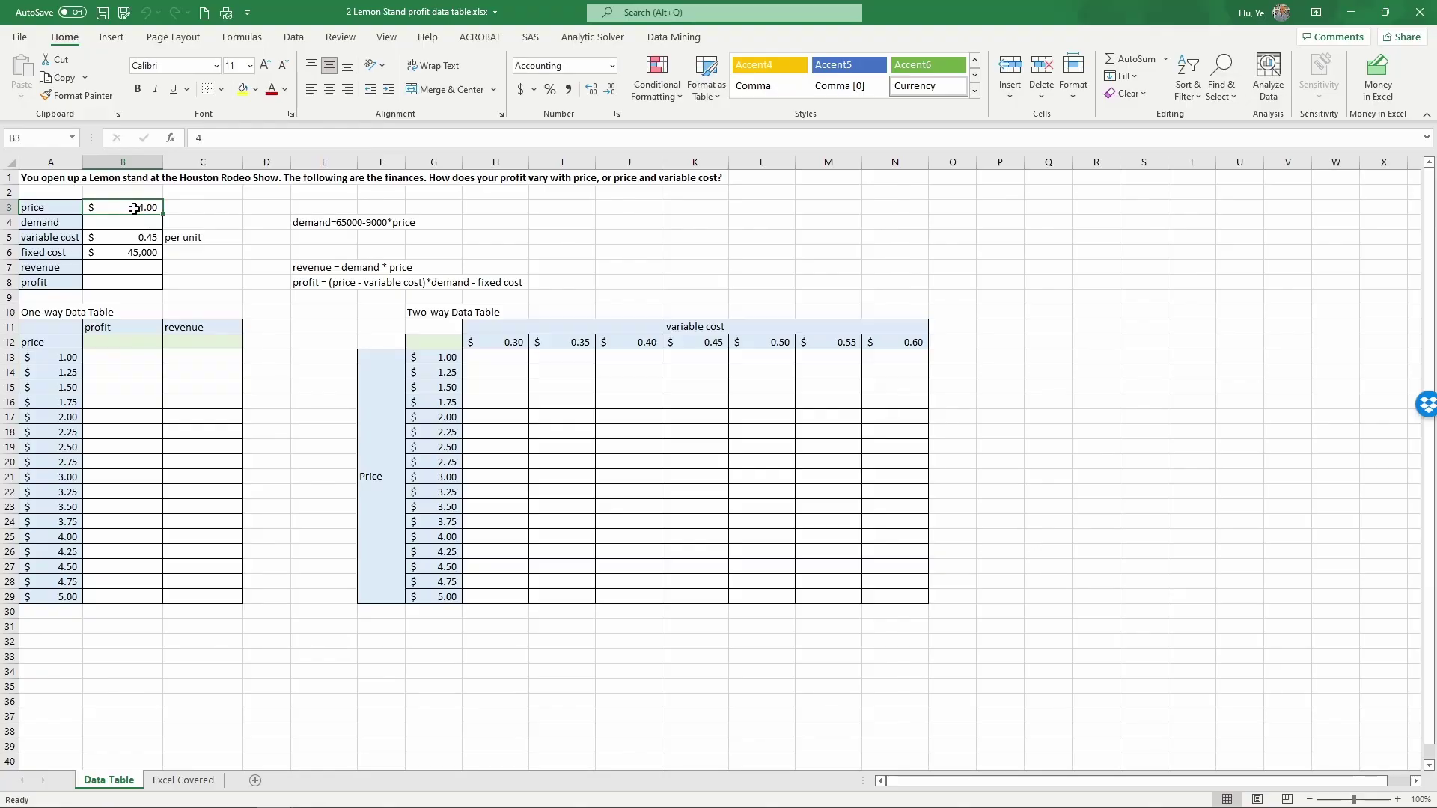
Calculate demand in cell B4 from the price with the formula =65000-9000*B3
left_click(139, 223)
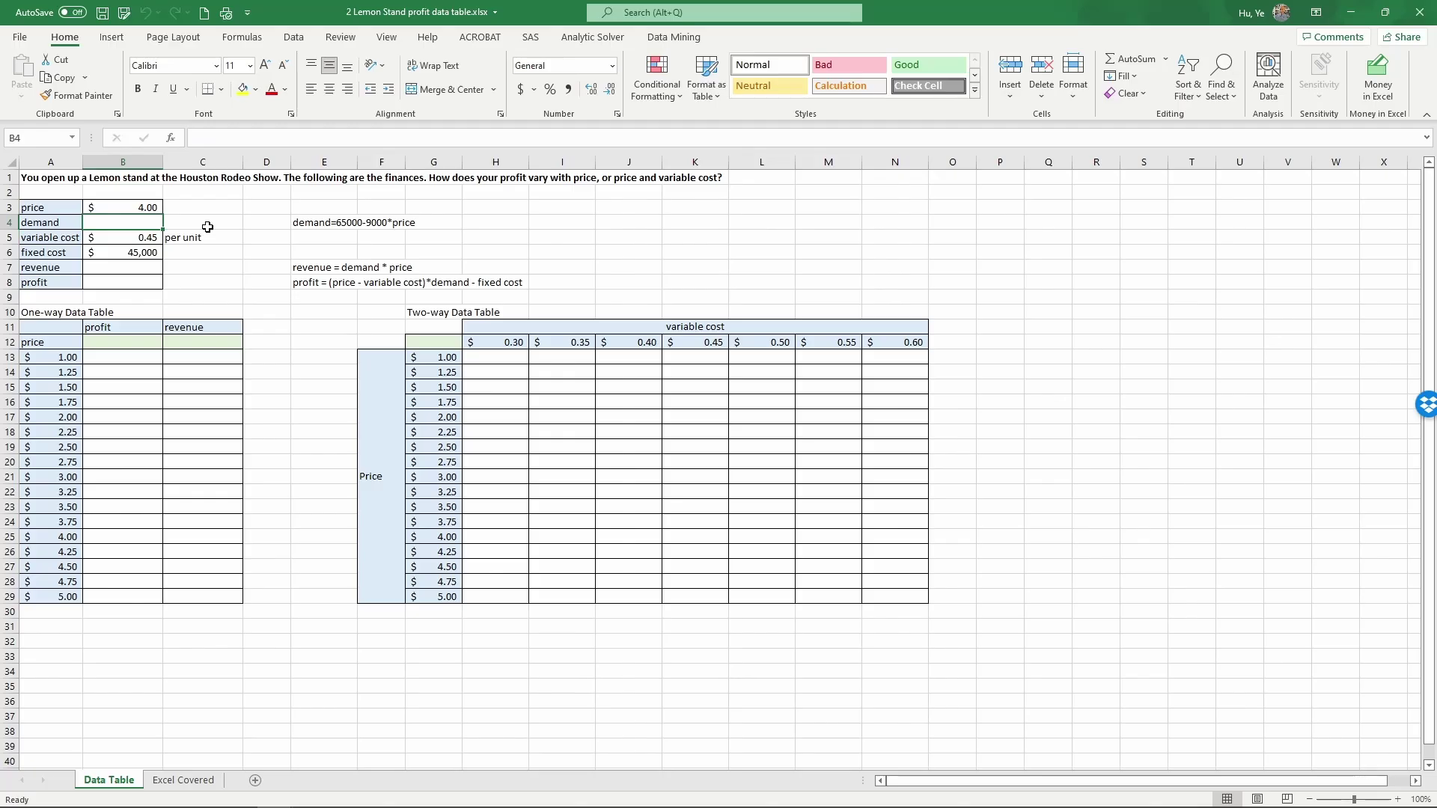
type("=")
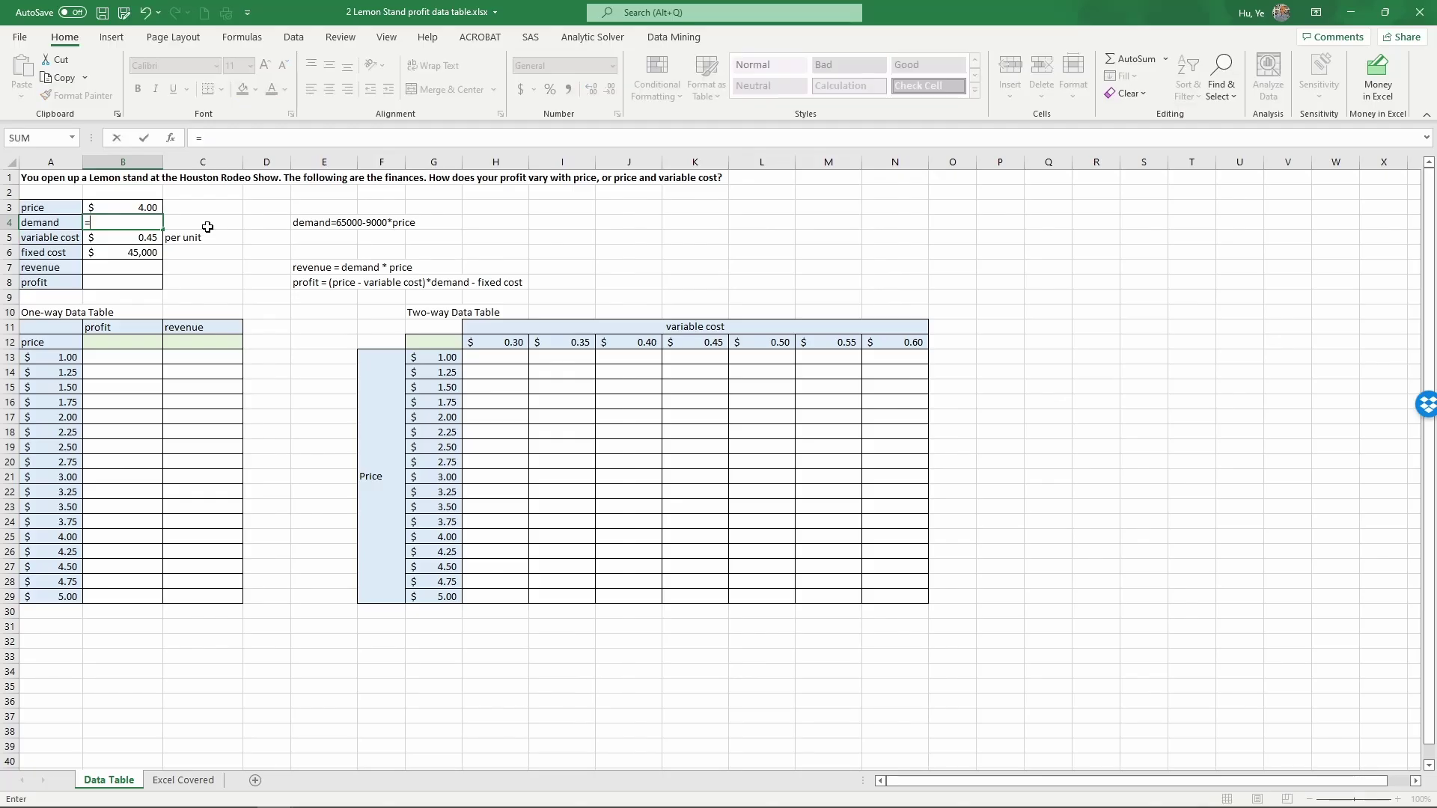
type("65000-9000*")
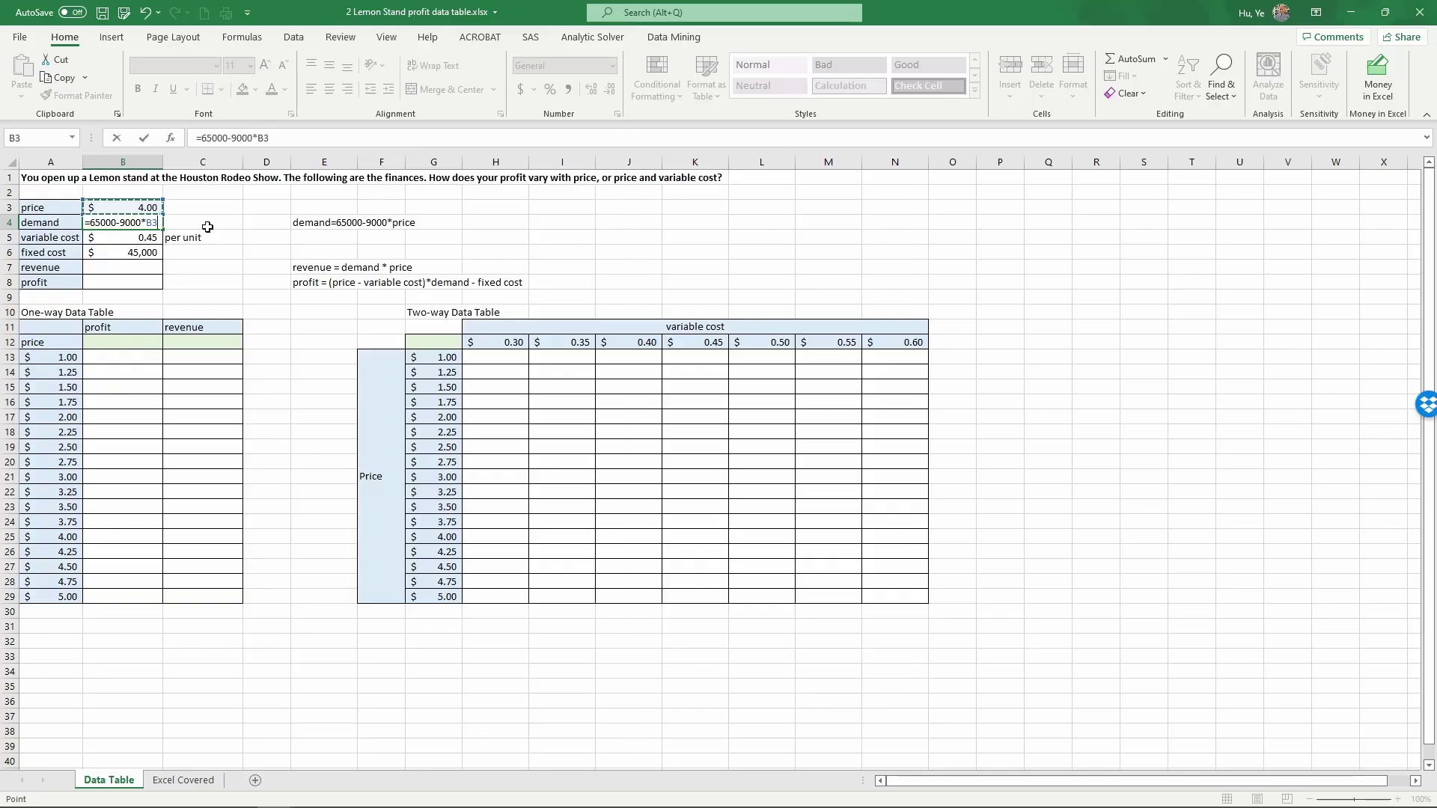
key("Up")
key("Return")
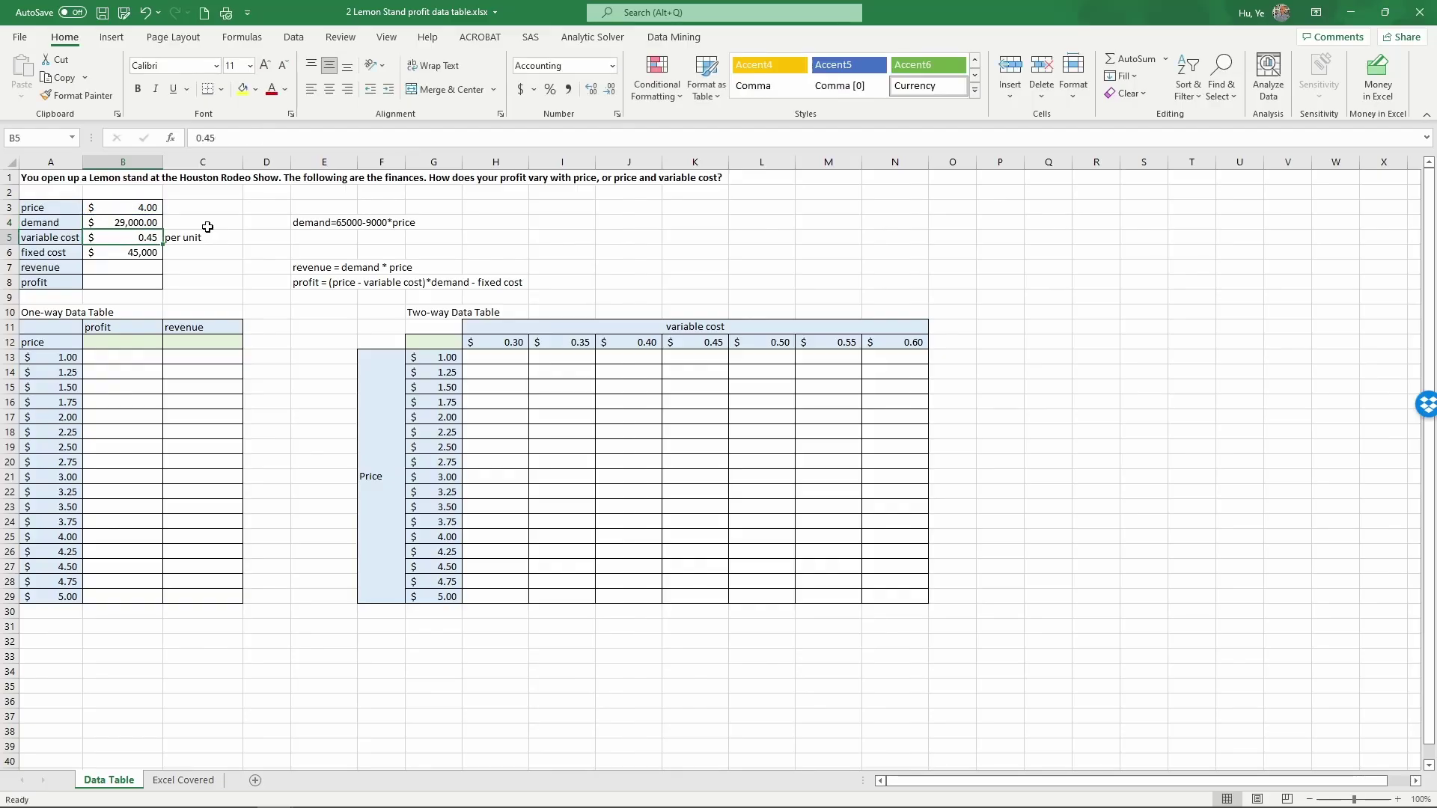
Change the number format of the demand value in B4 to General
left_click(133, 221)
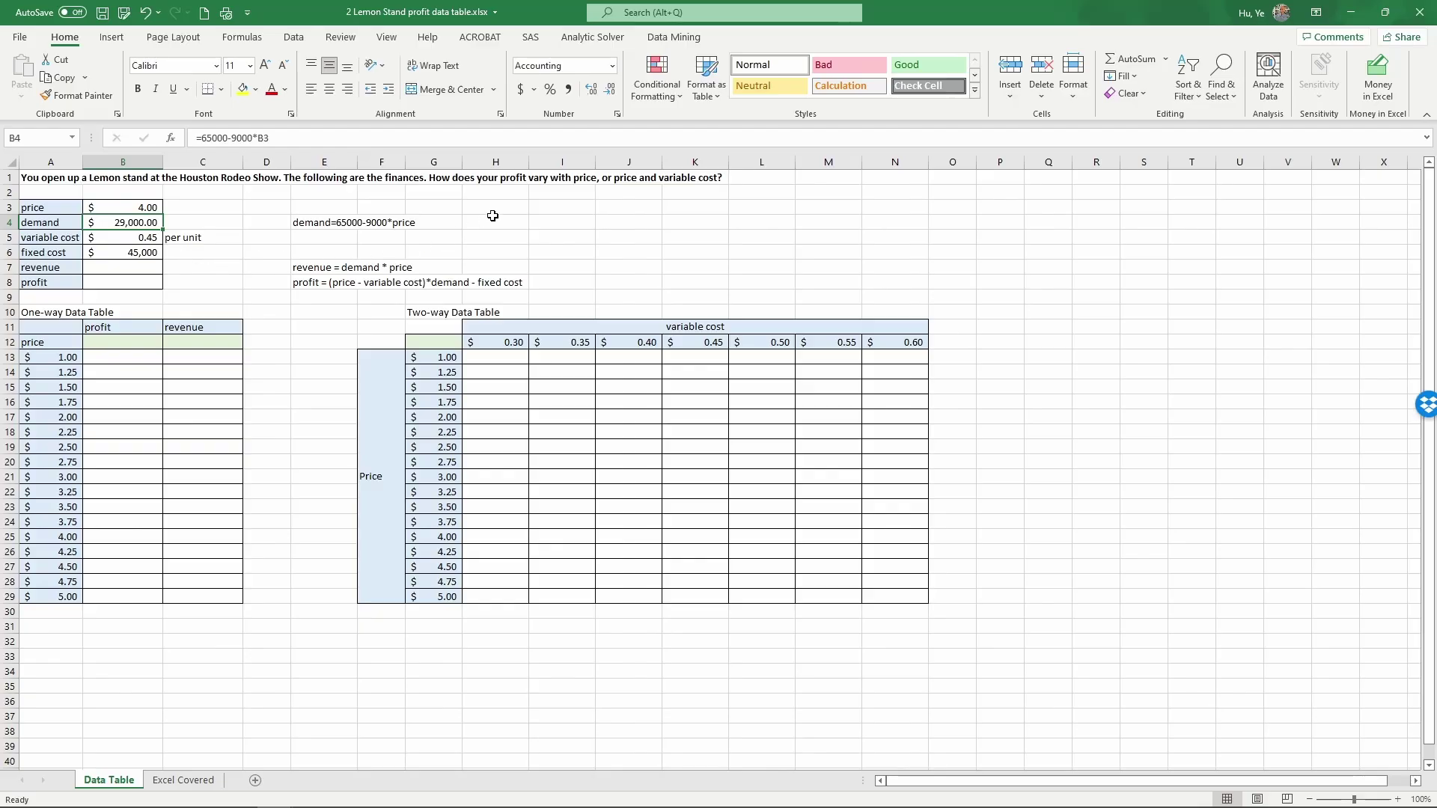
left_click(611, 66)
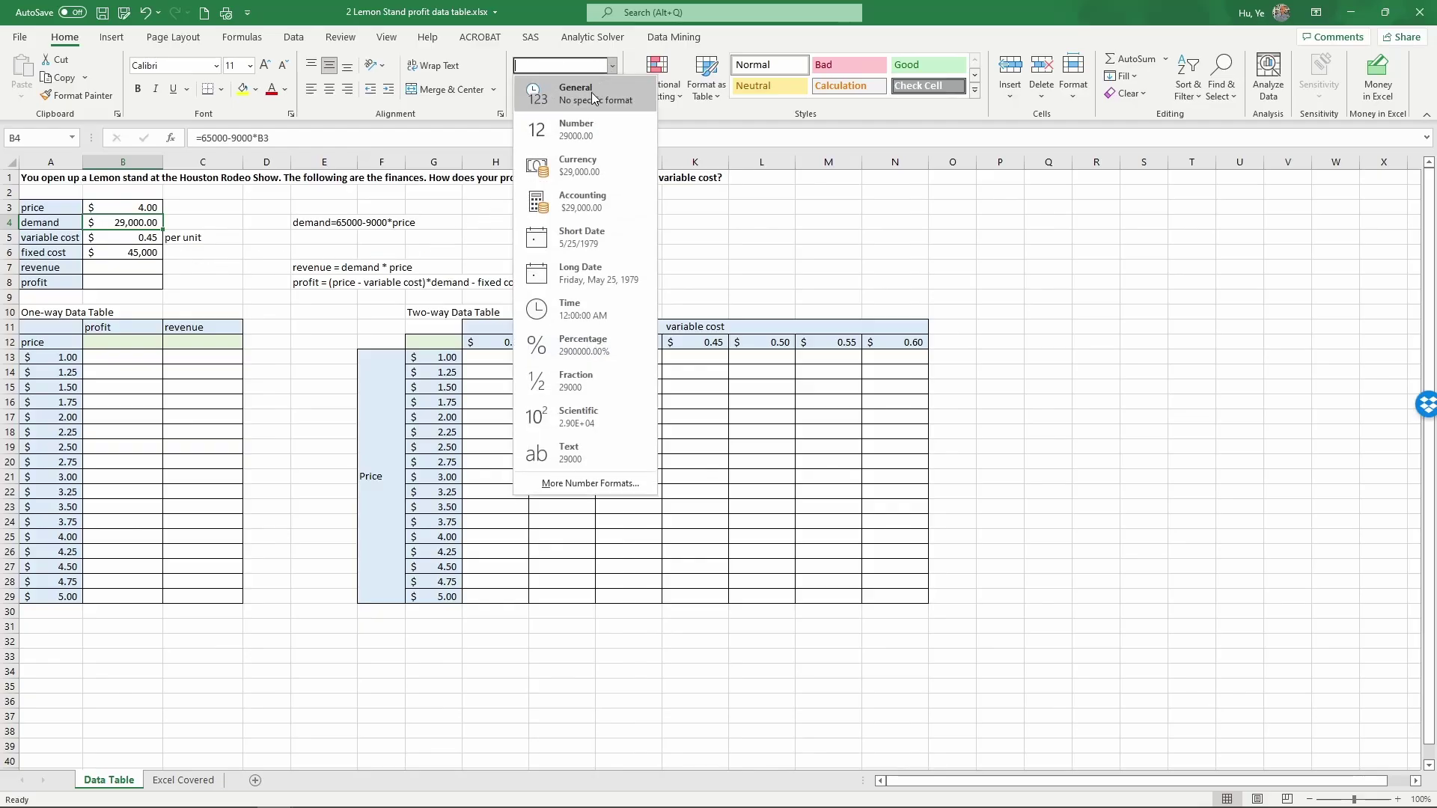
left_click(595, 96)
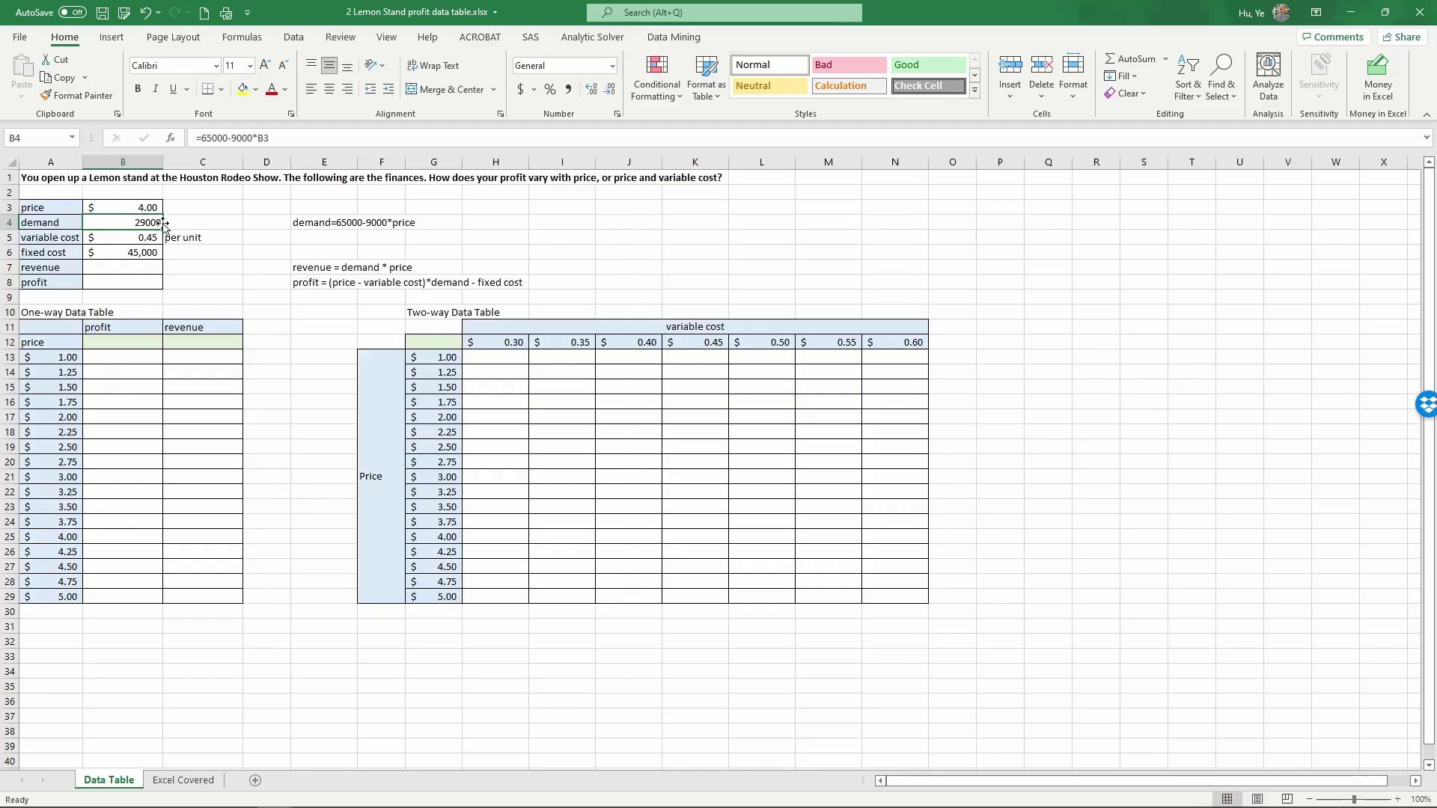
Calculate revenue in cell B7 as demand times price with the formula =B4*B3
left_click(120, 236)
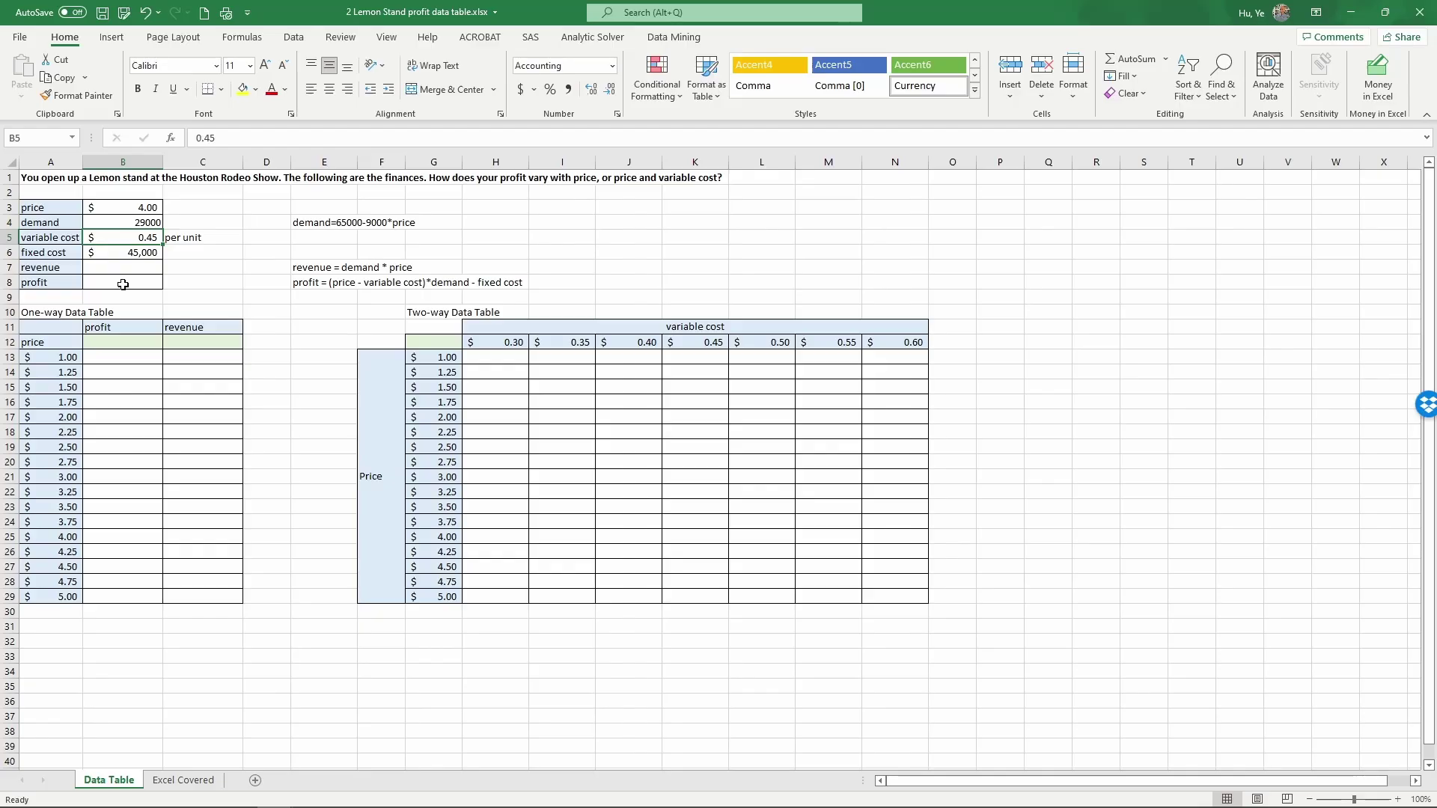
left_click(120, 254)
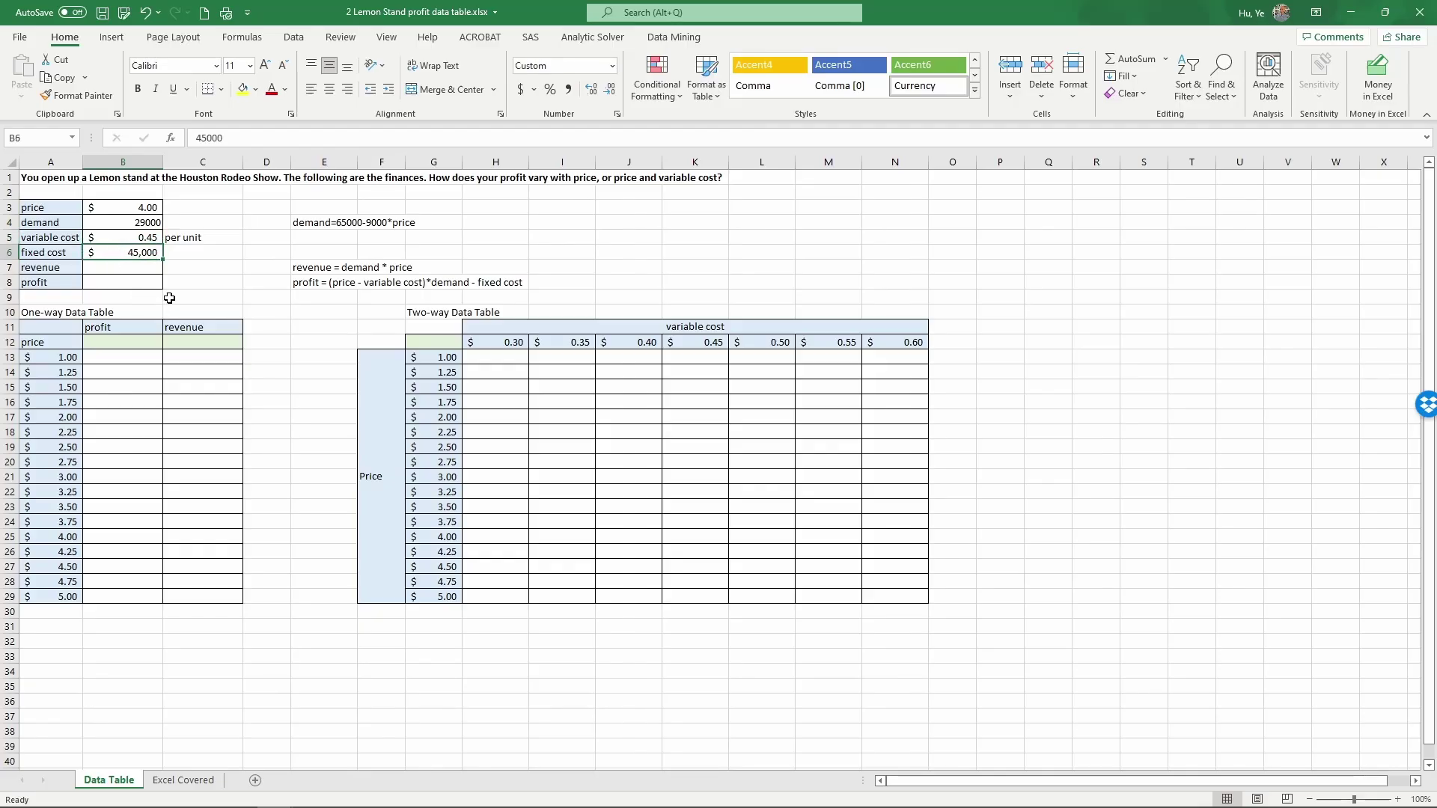
left_click(150, 266)
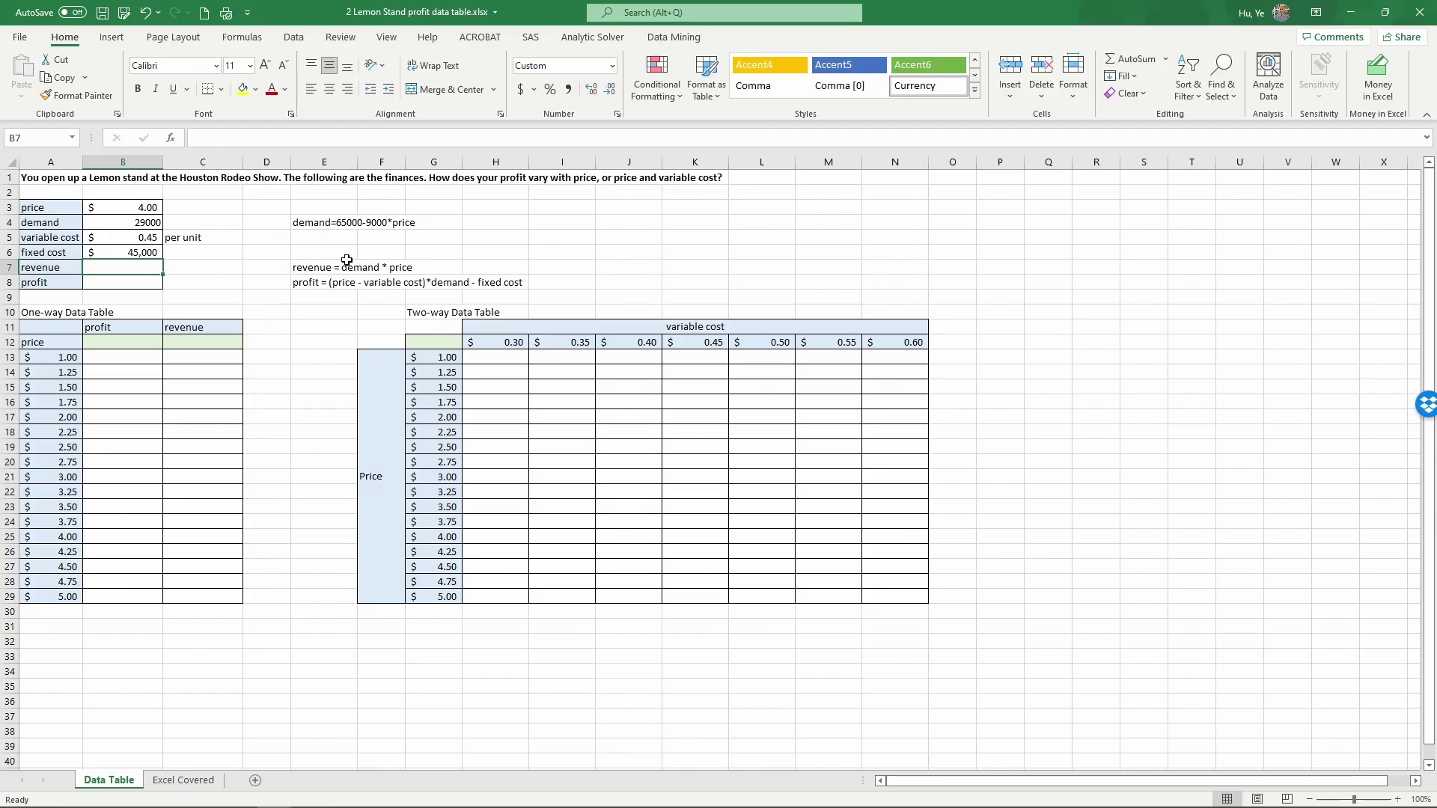
type("=")
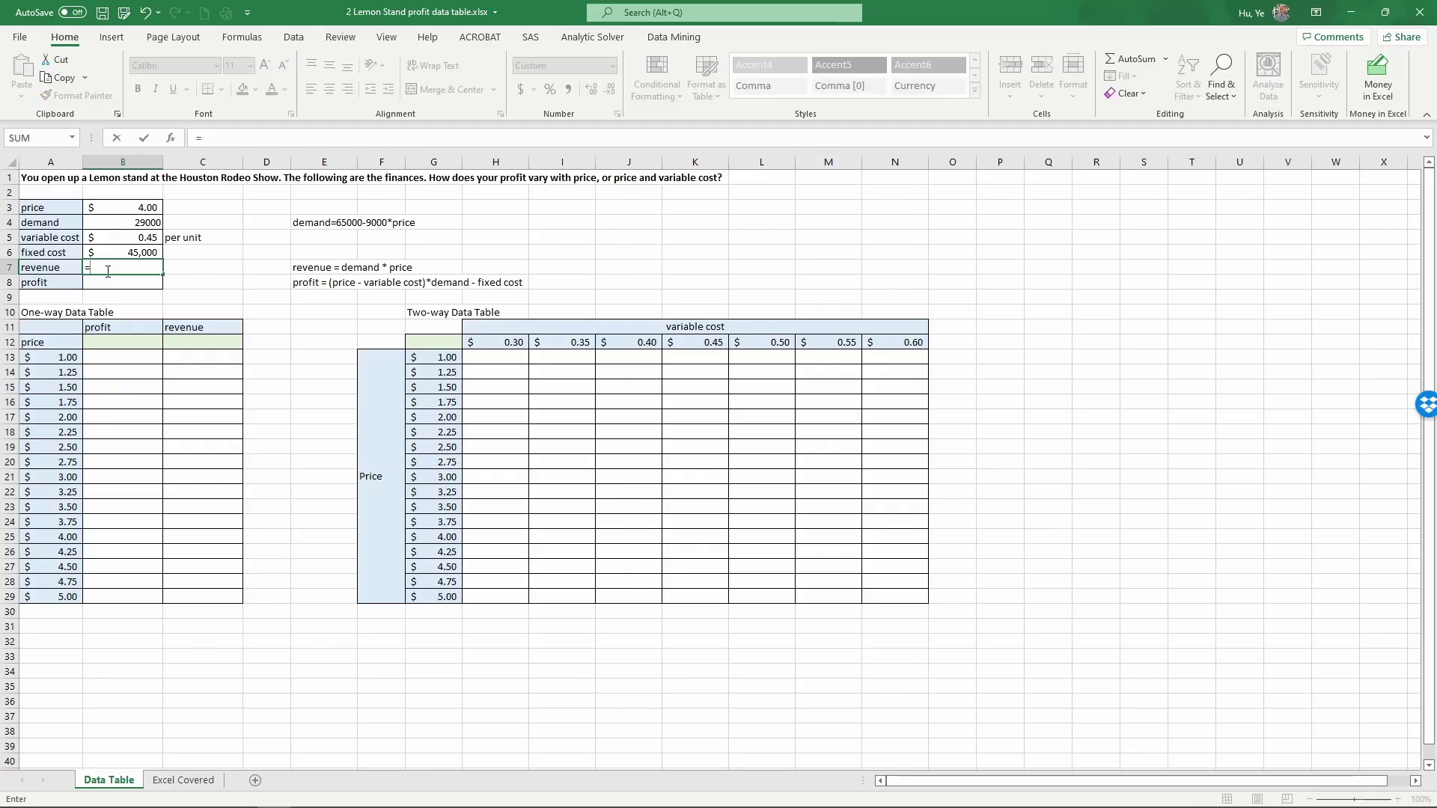
left_click(128, 223)
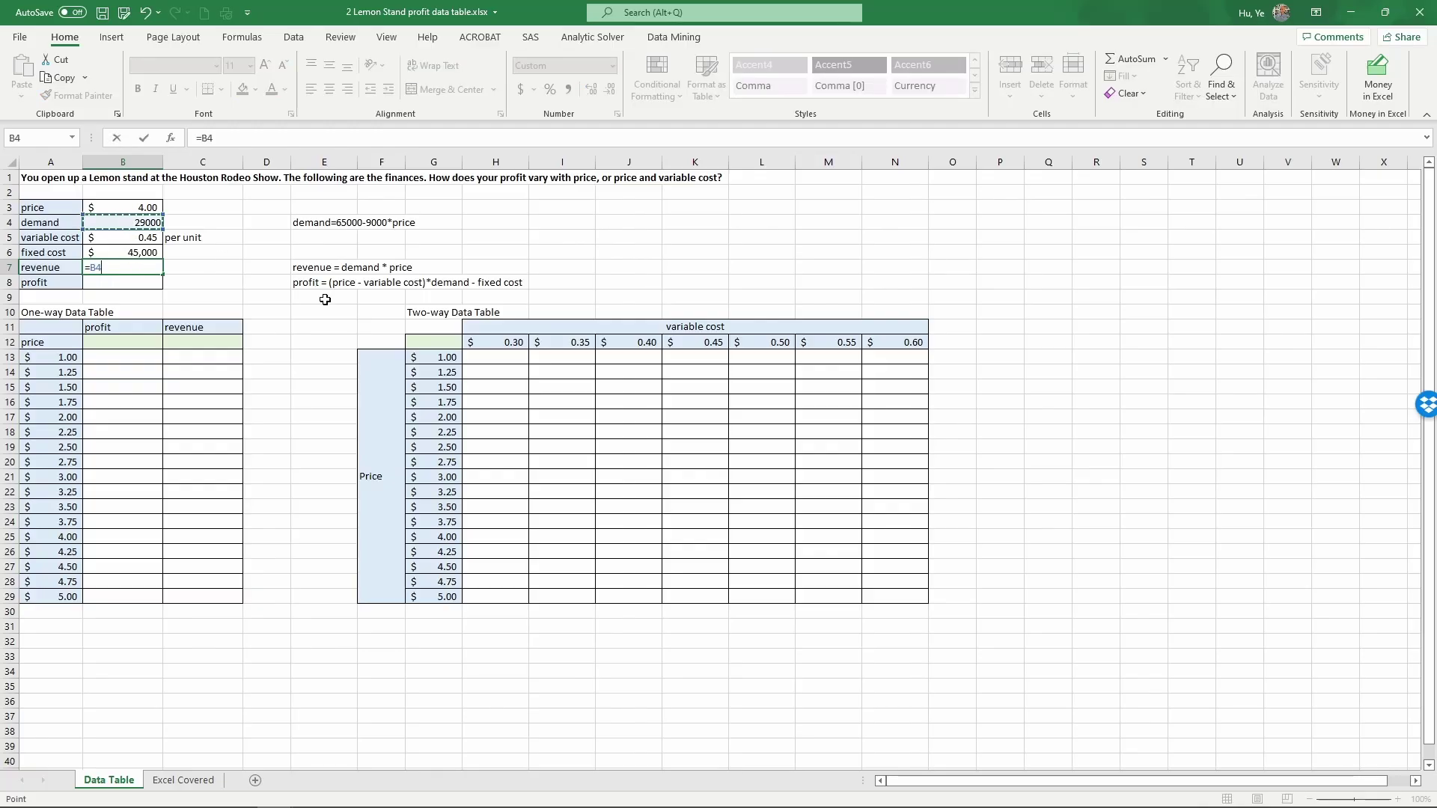
type("*")
left_click(105, 206)
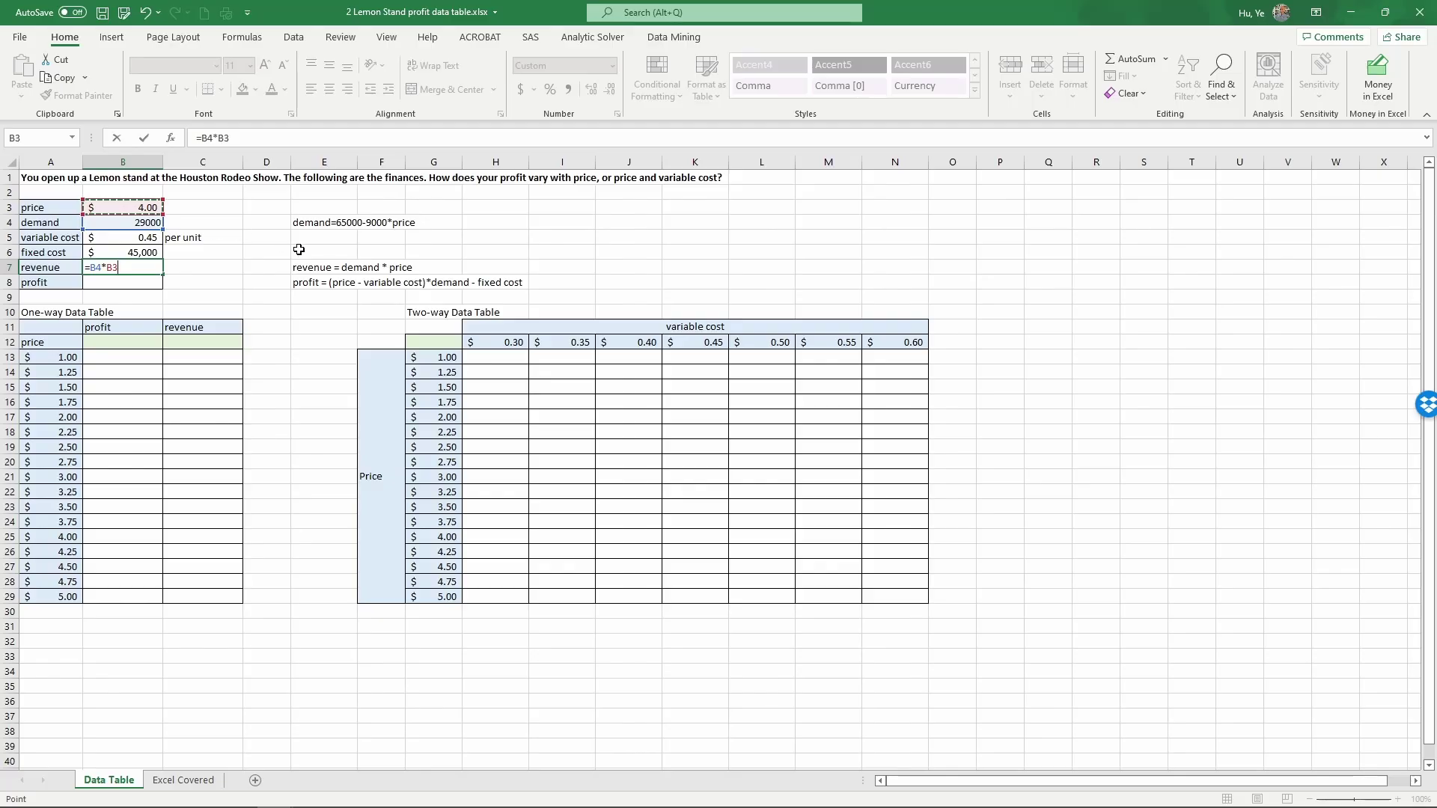
key("Return")
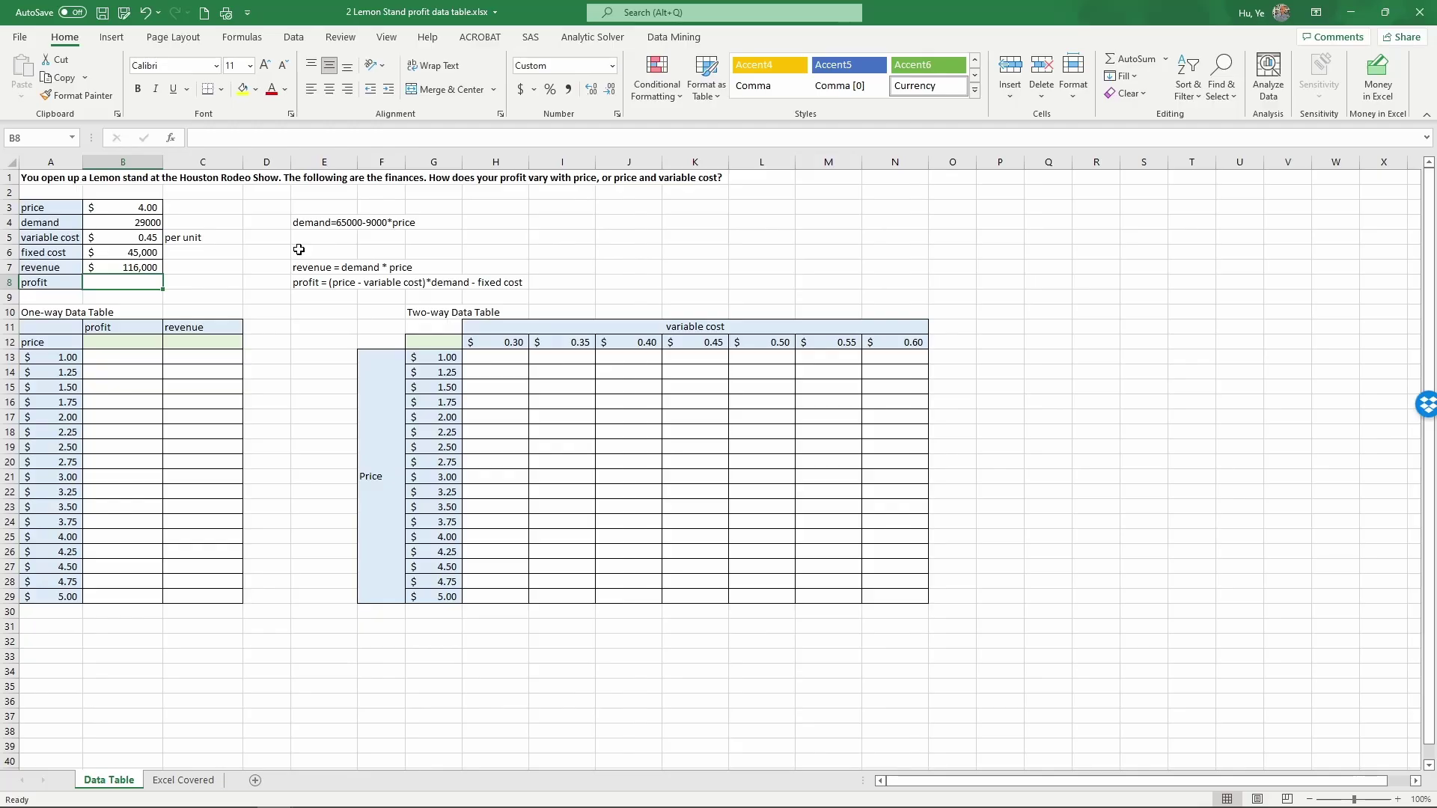
Calculate profit in cell B8 from price, variable cost, demand and fixed cost with the formula =(B3-B5)*B4-B6
left_click(320, 283)
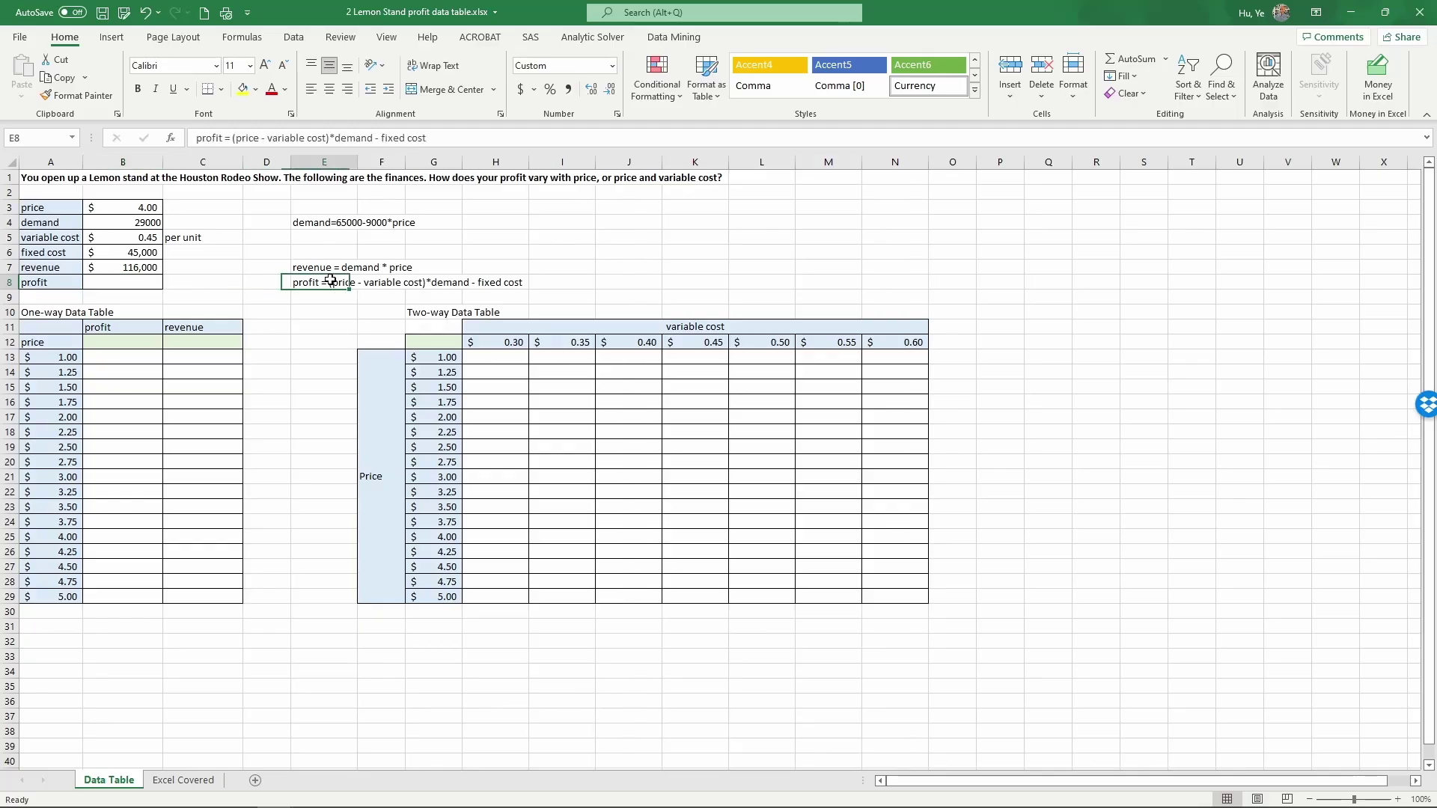
left_click(116, 283)
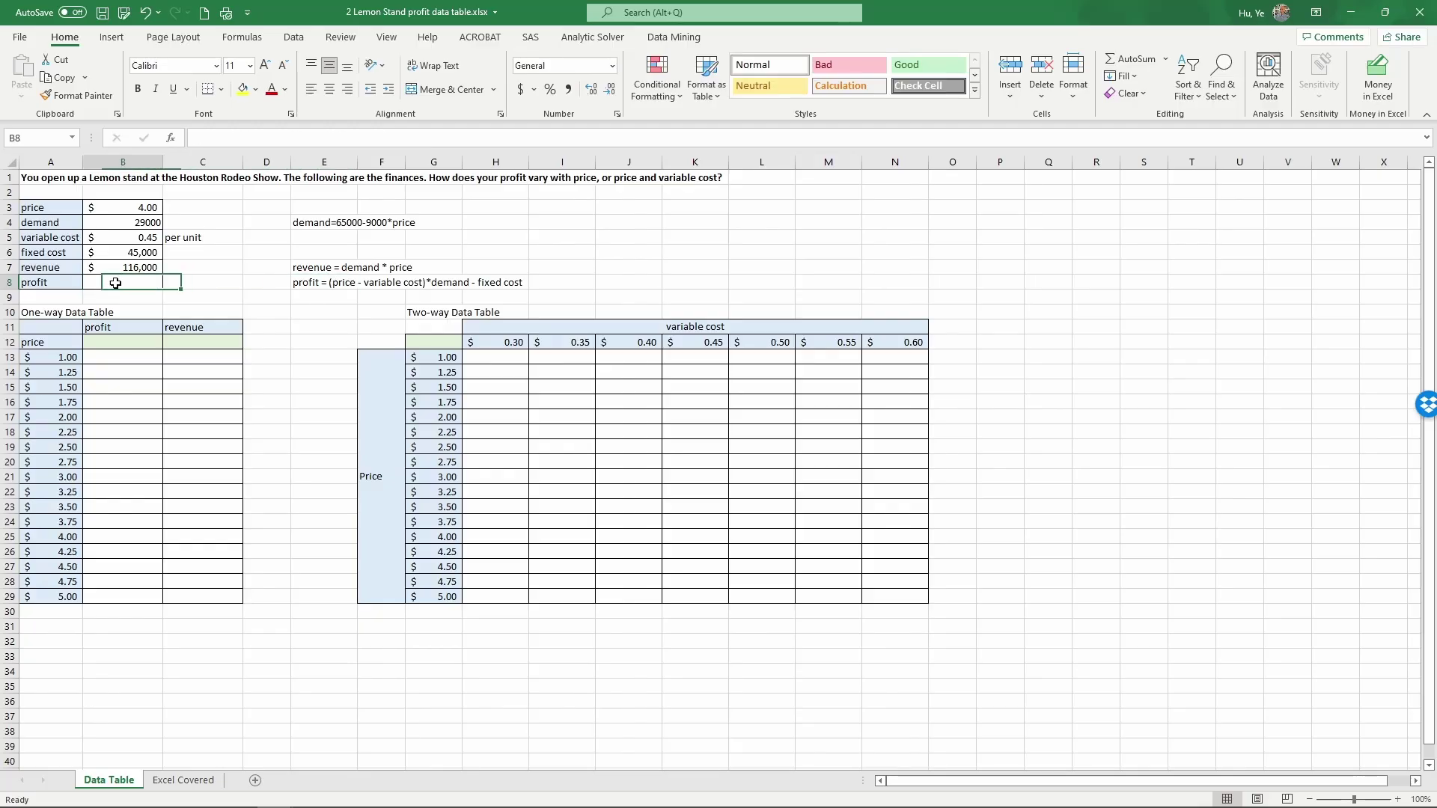
type("=")
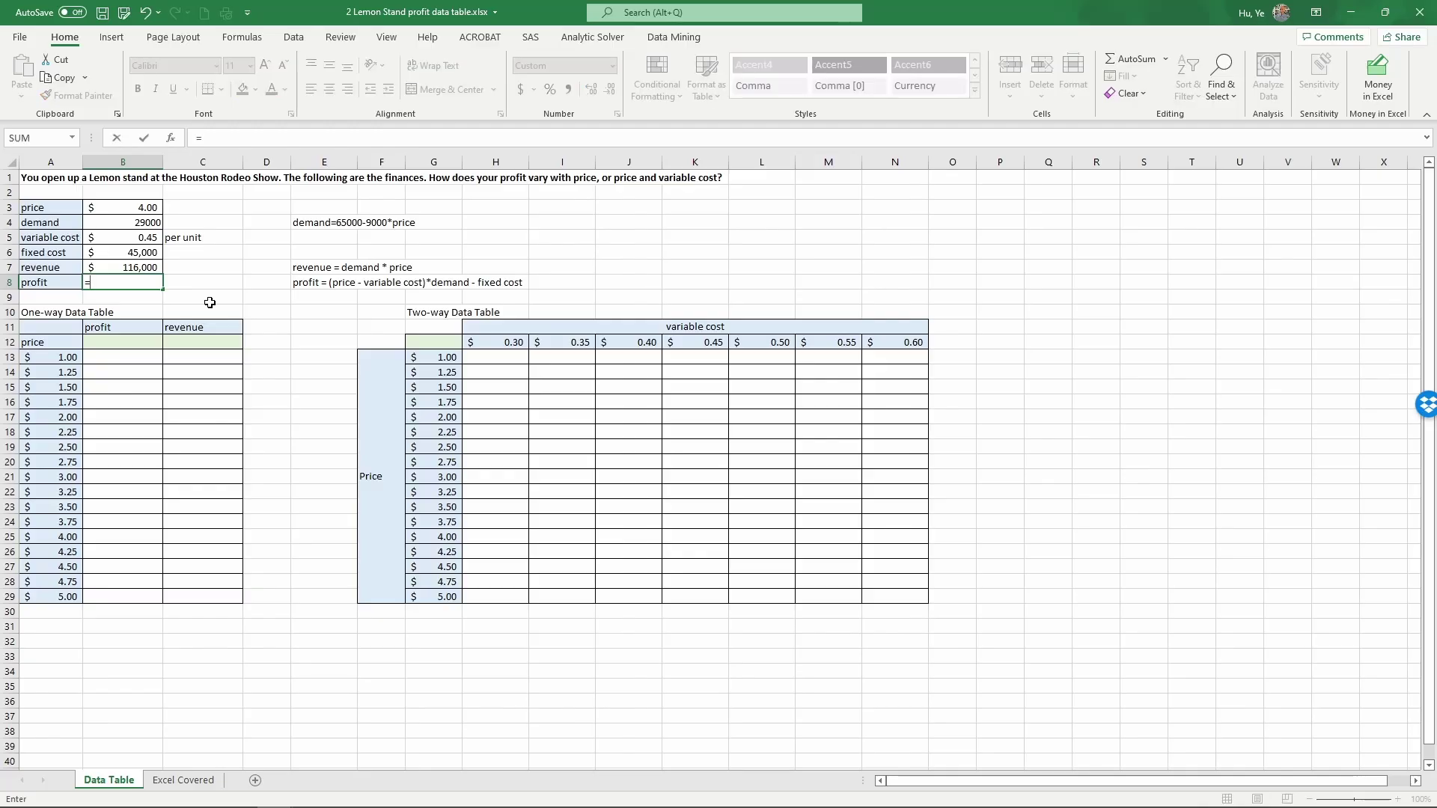
type("(")
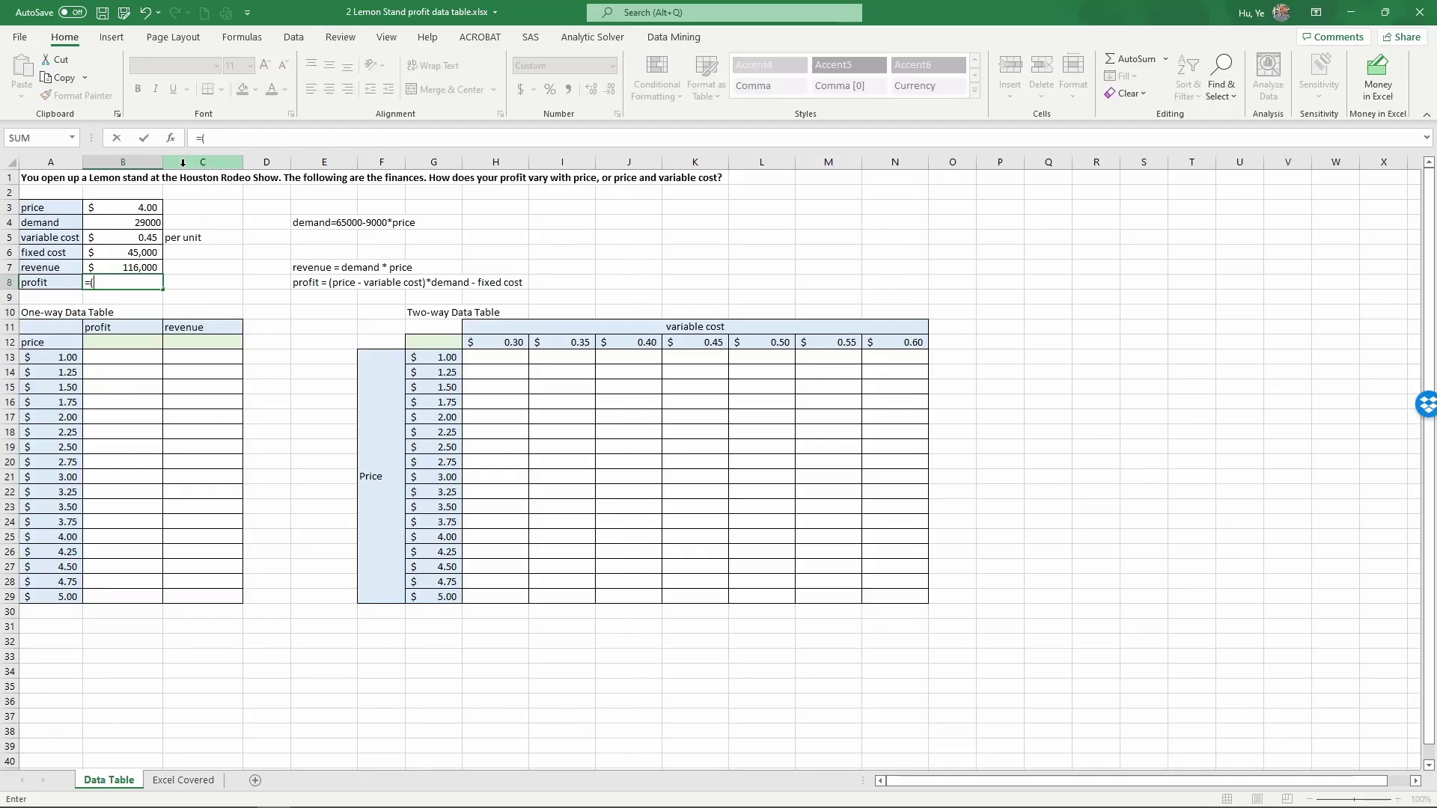
left_click(140, 205)
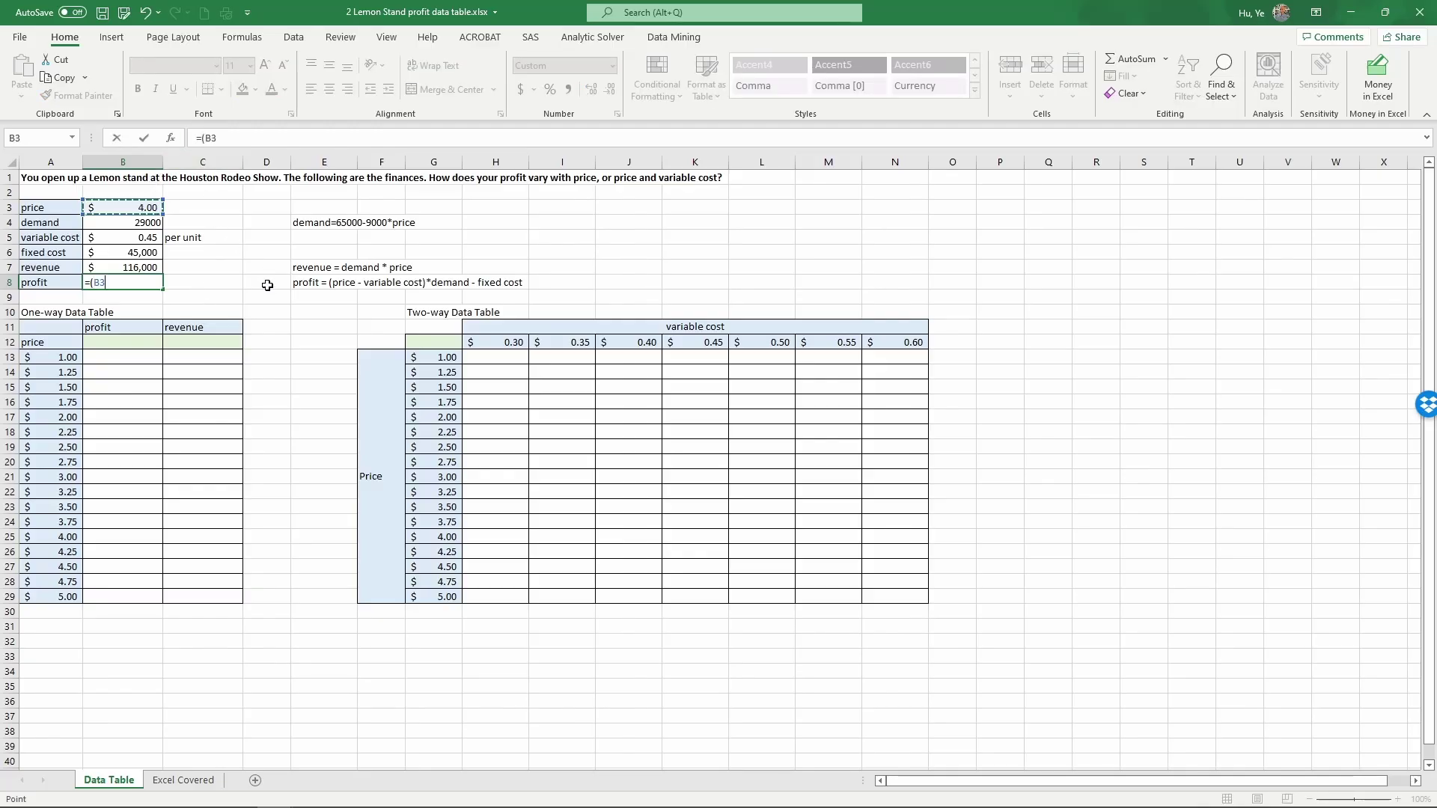
type("-")
left_click(127, 238)
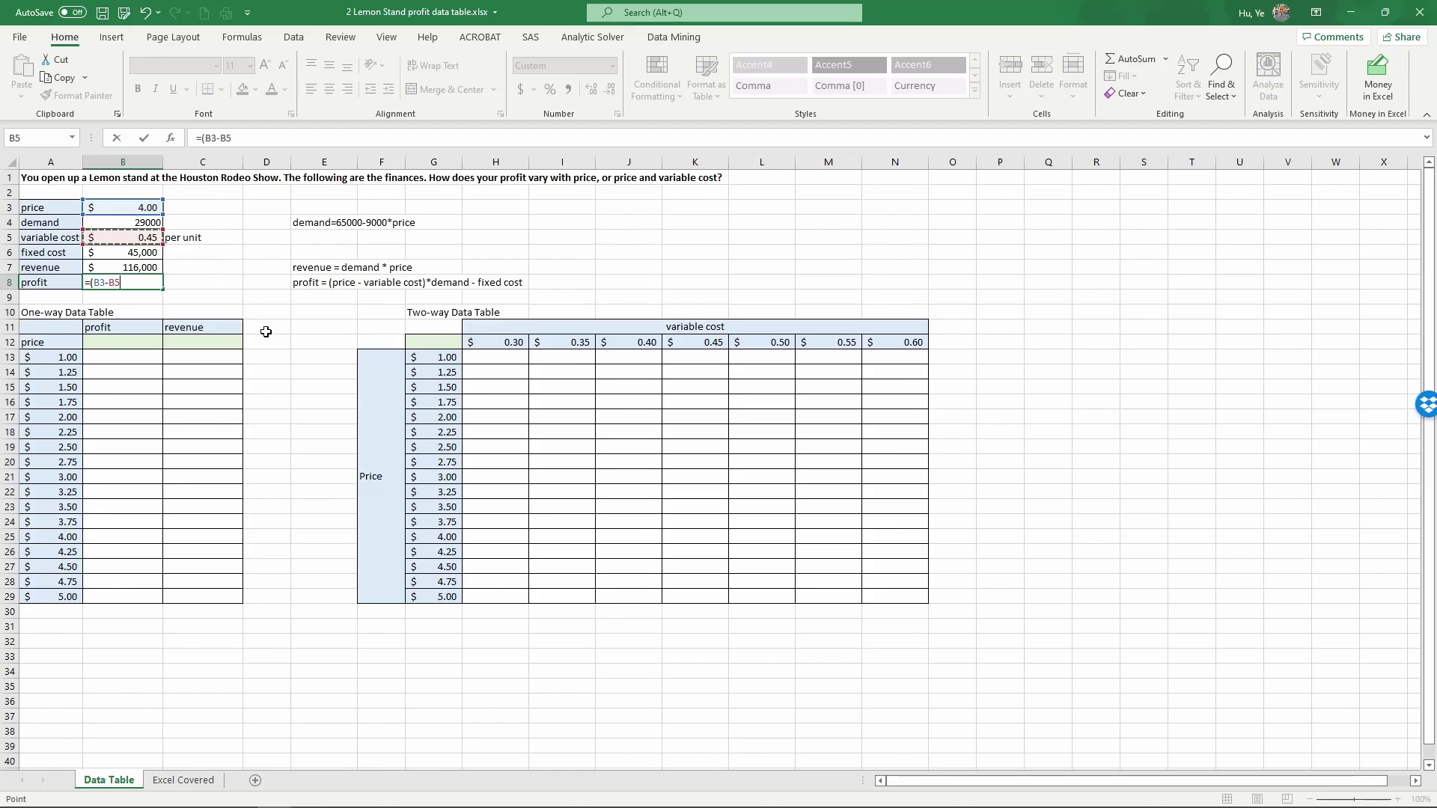
type(")*")
left_click(122, 218)
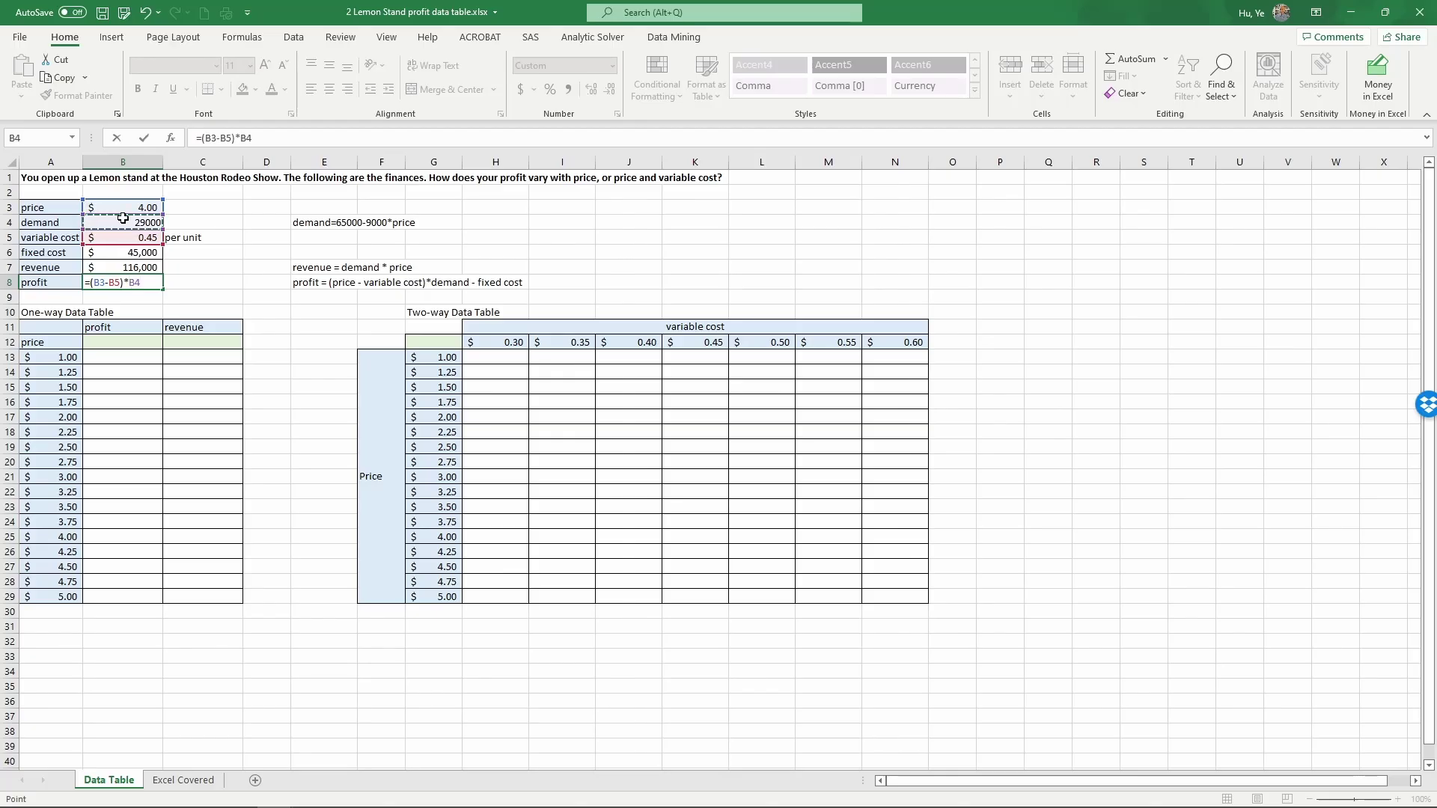
type("-")
left_click(118, 252)
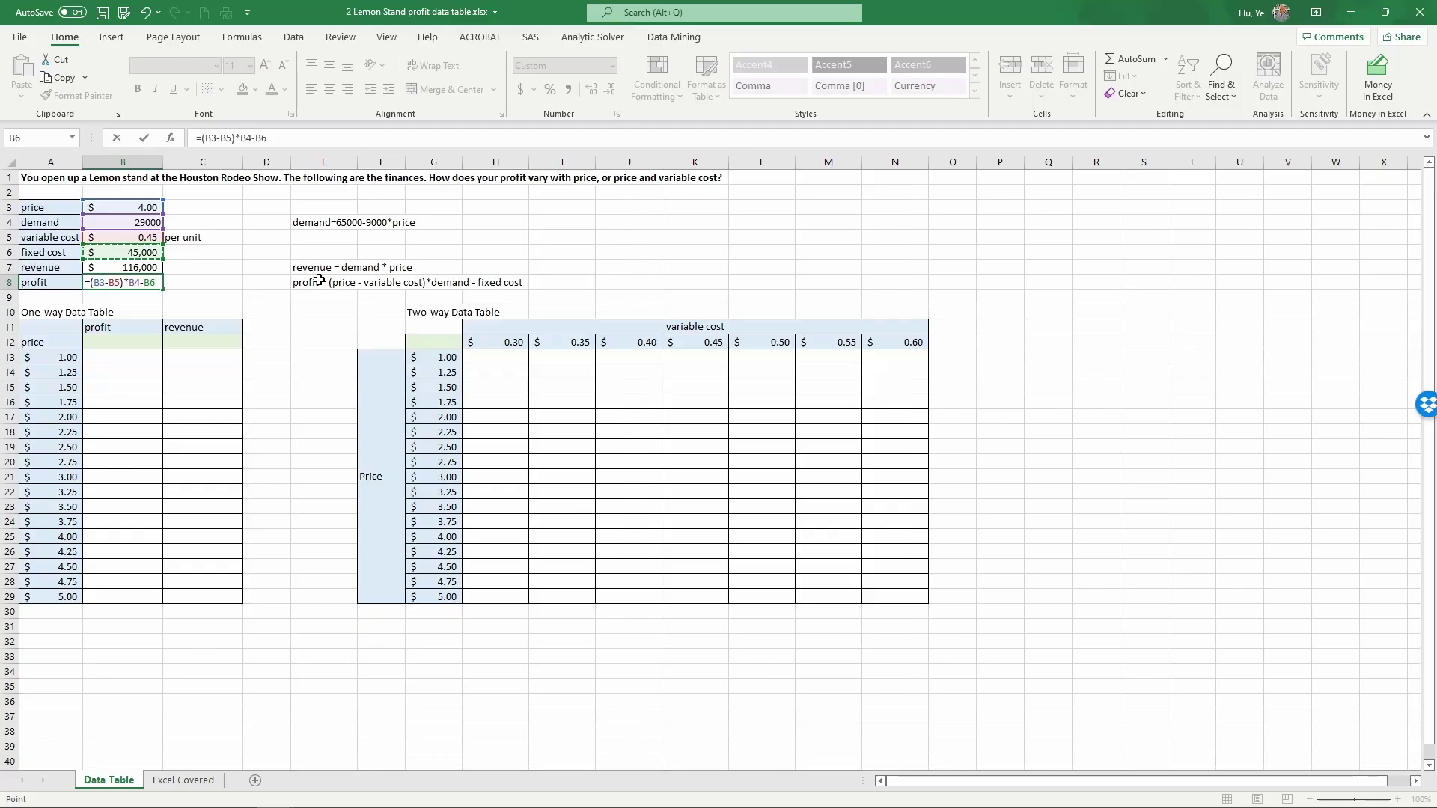
key("Return")
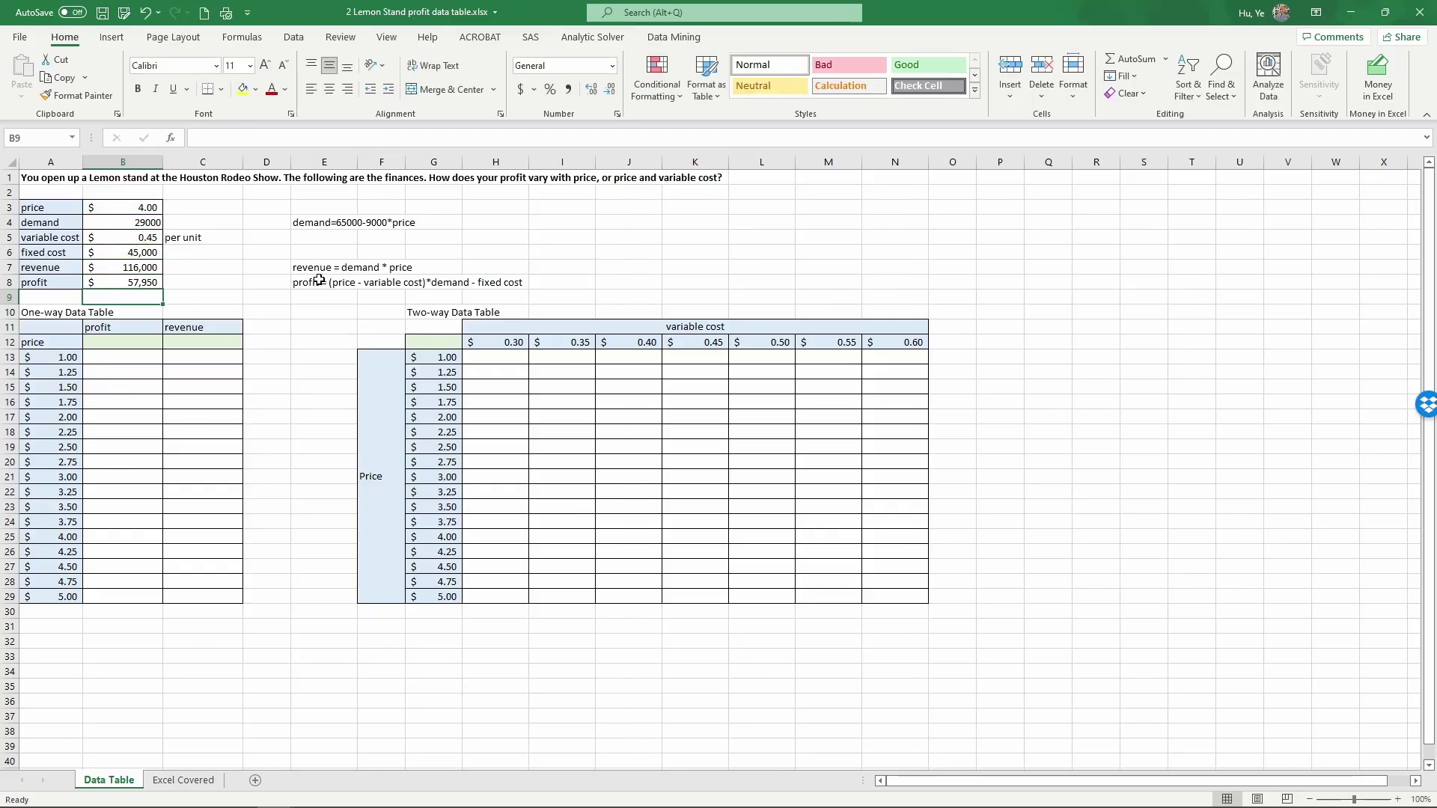
Examine the price input, the one-way and two-way data table headings, and the one-way table's price list and profit formula cell
left_click(153, 211)
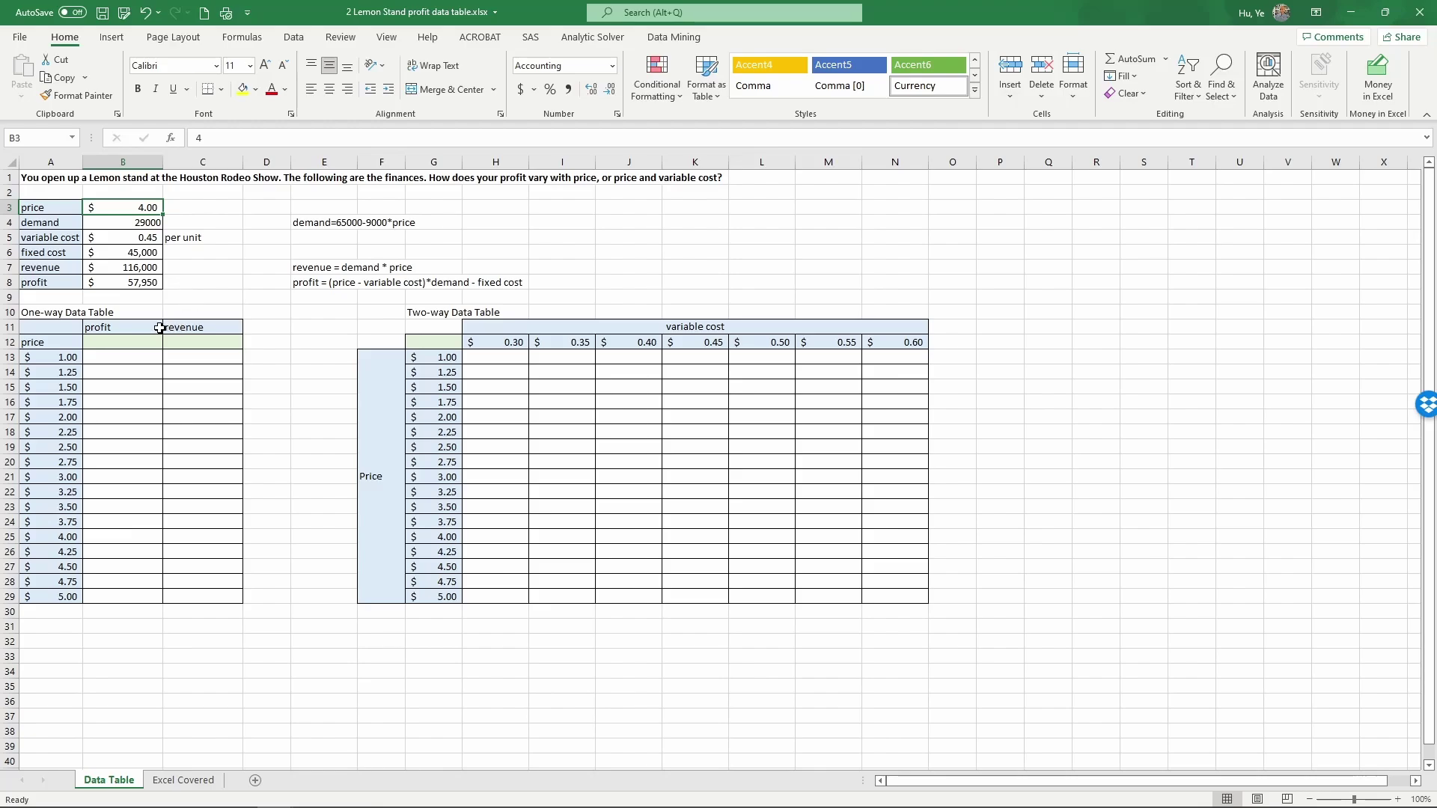
left_click(58, 312)
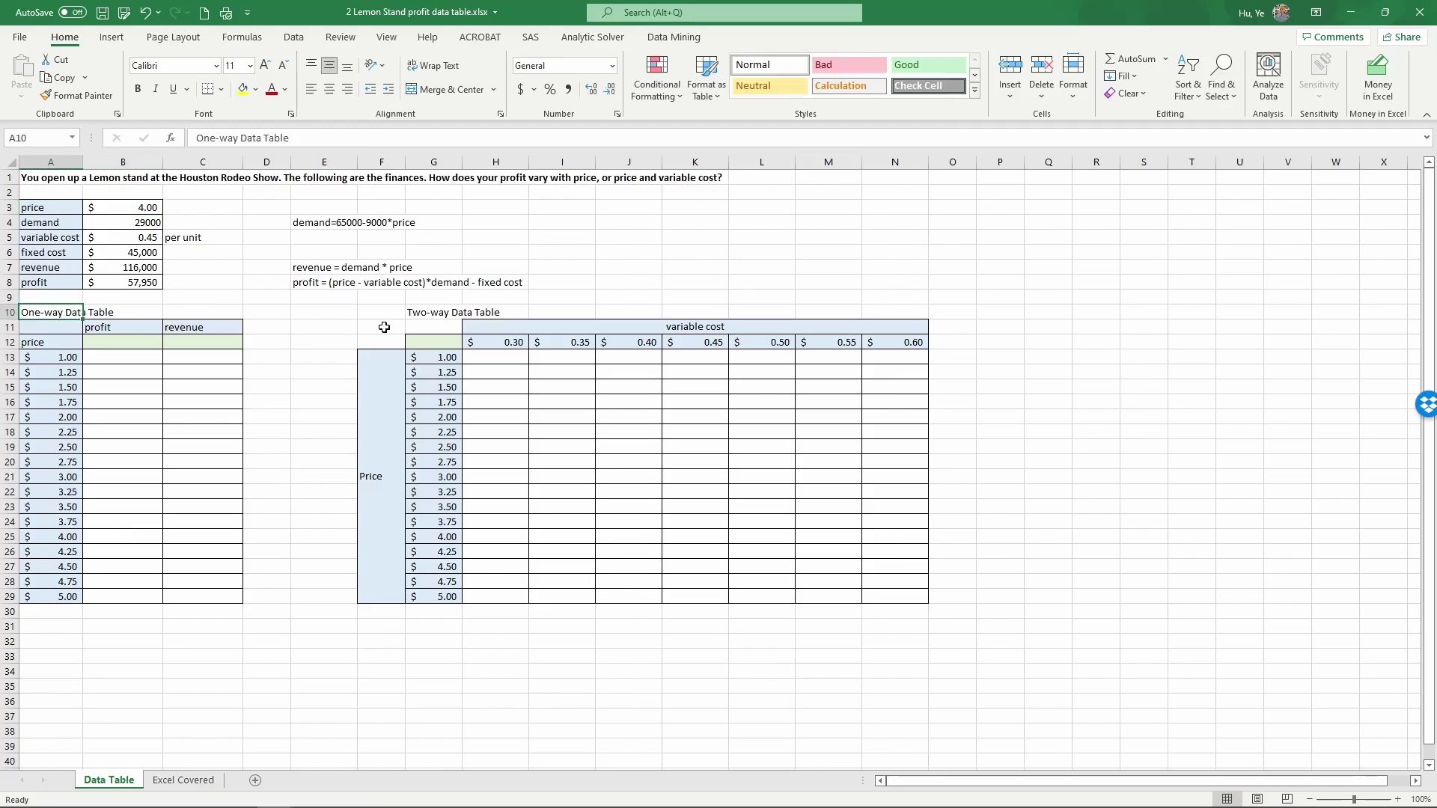
left_click(419, 315)
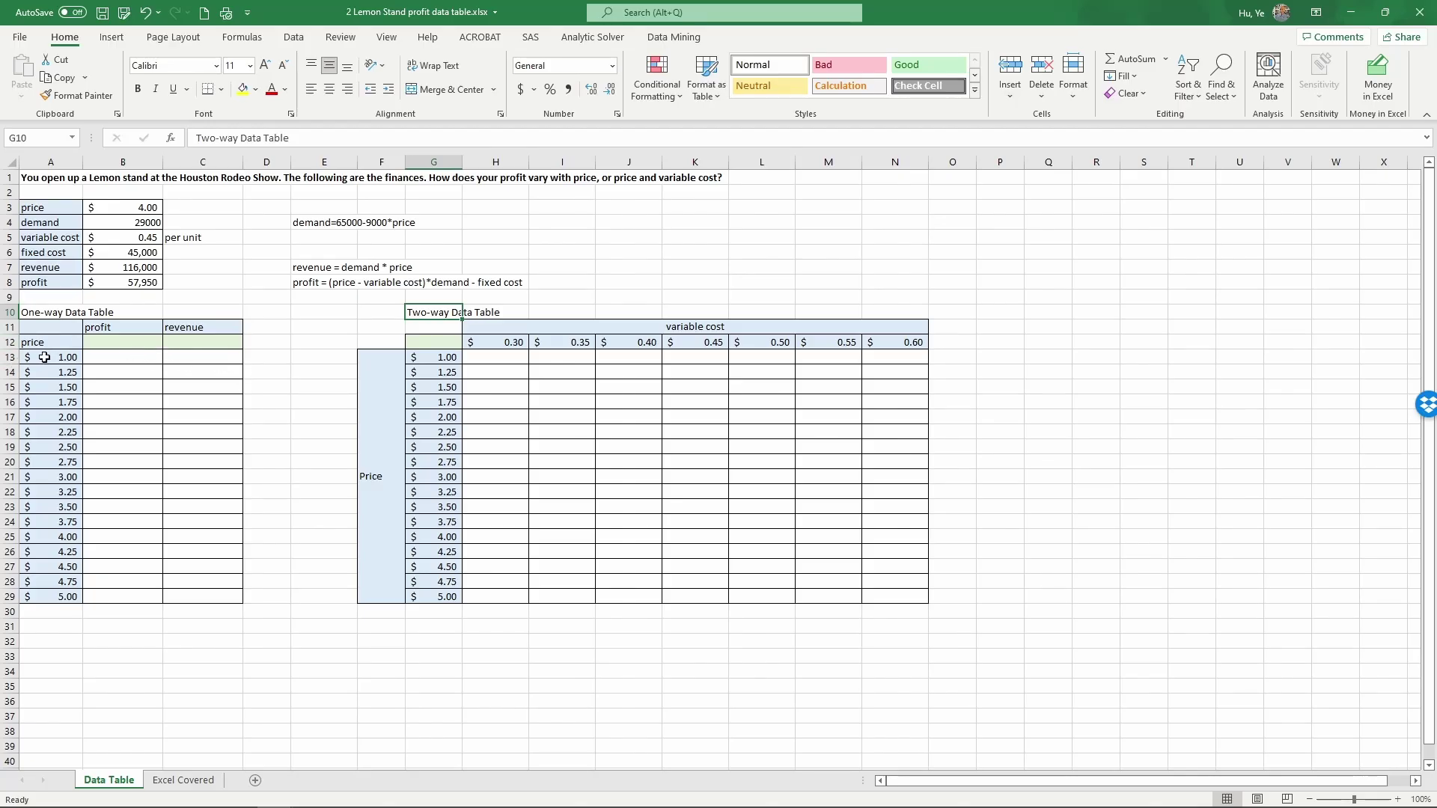
mouse_move(45, 357)
left_mouse_down()
mouse_move(49, 542)
mouse_move(37, 361)
left_mouse_up()
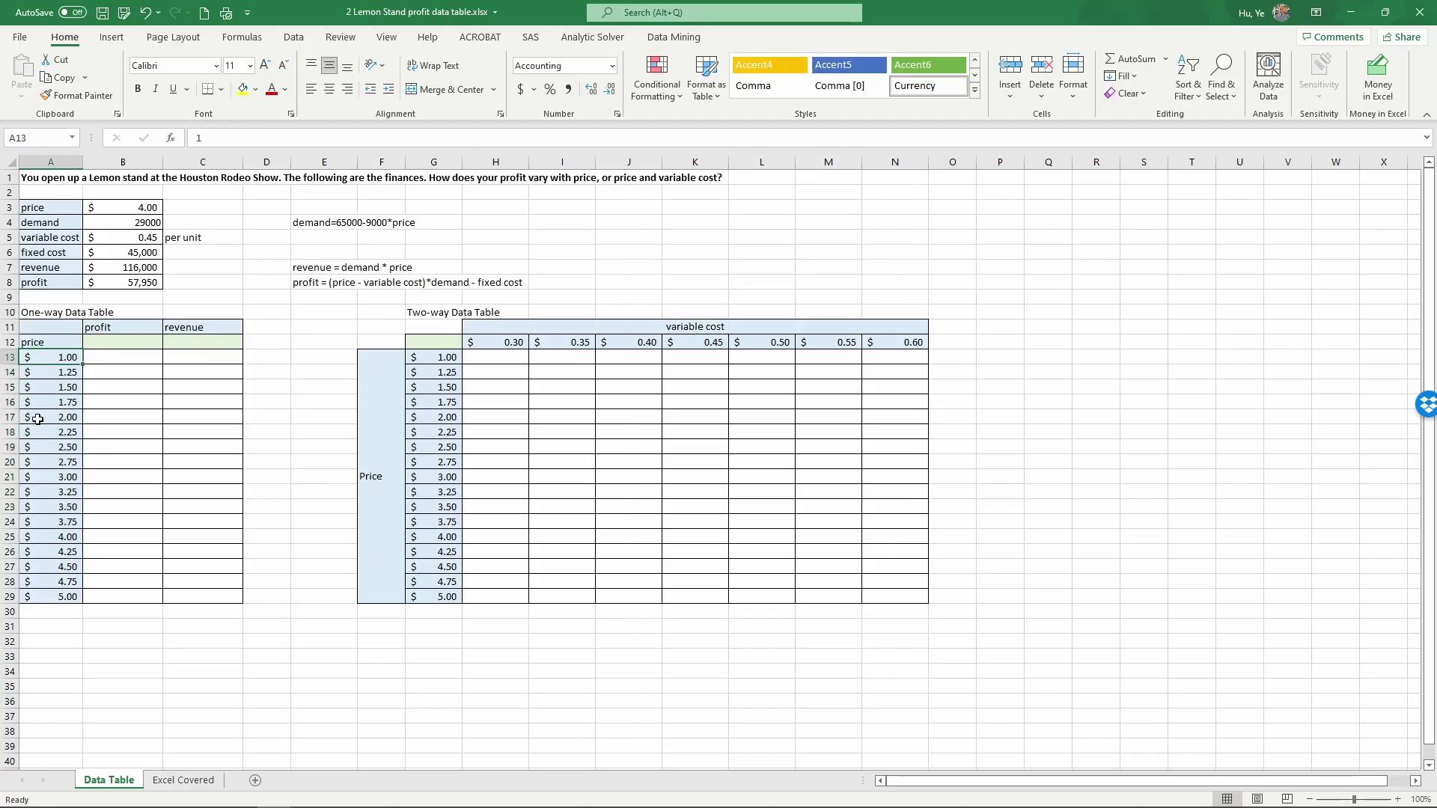
left_click(45, 599)
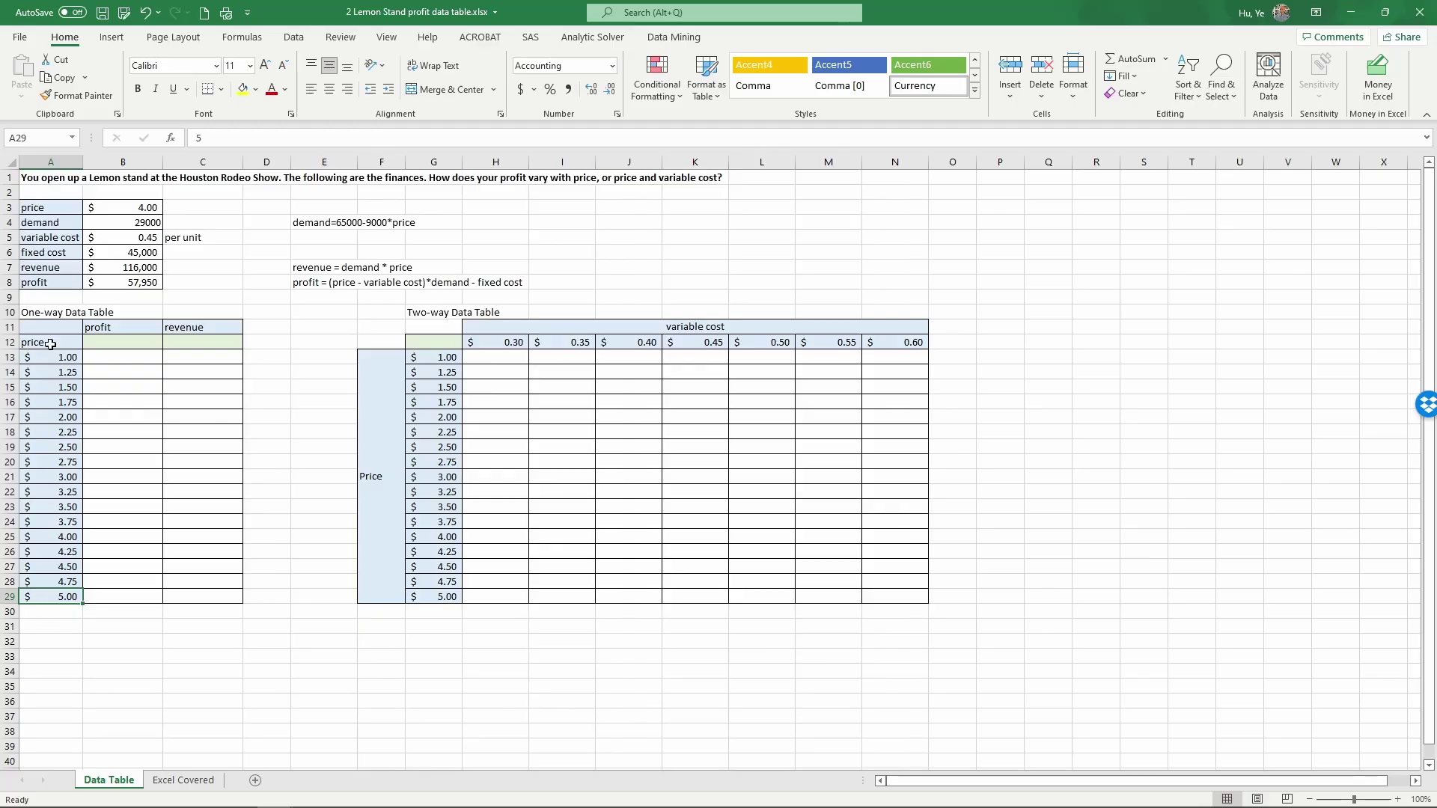
left_click(112, 341)
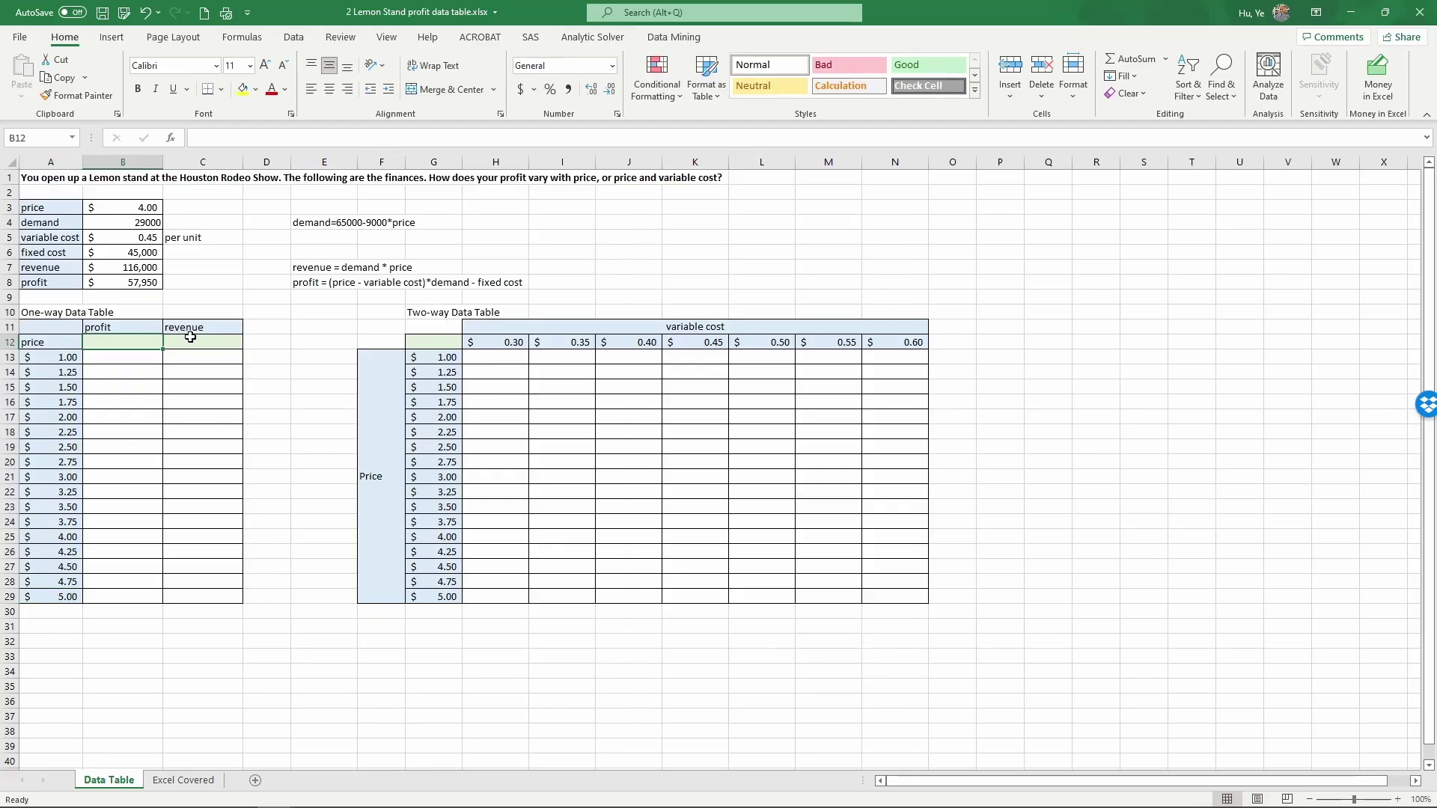
Examine the price lists of both data tables and the variable cost values across H12:N12
left_click_drag(60, 362, 50, 597)
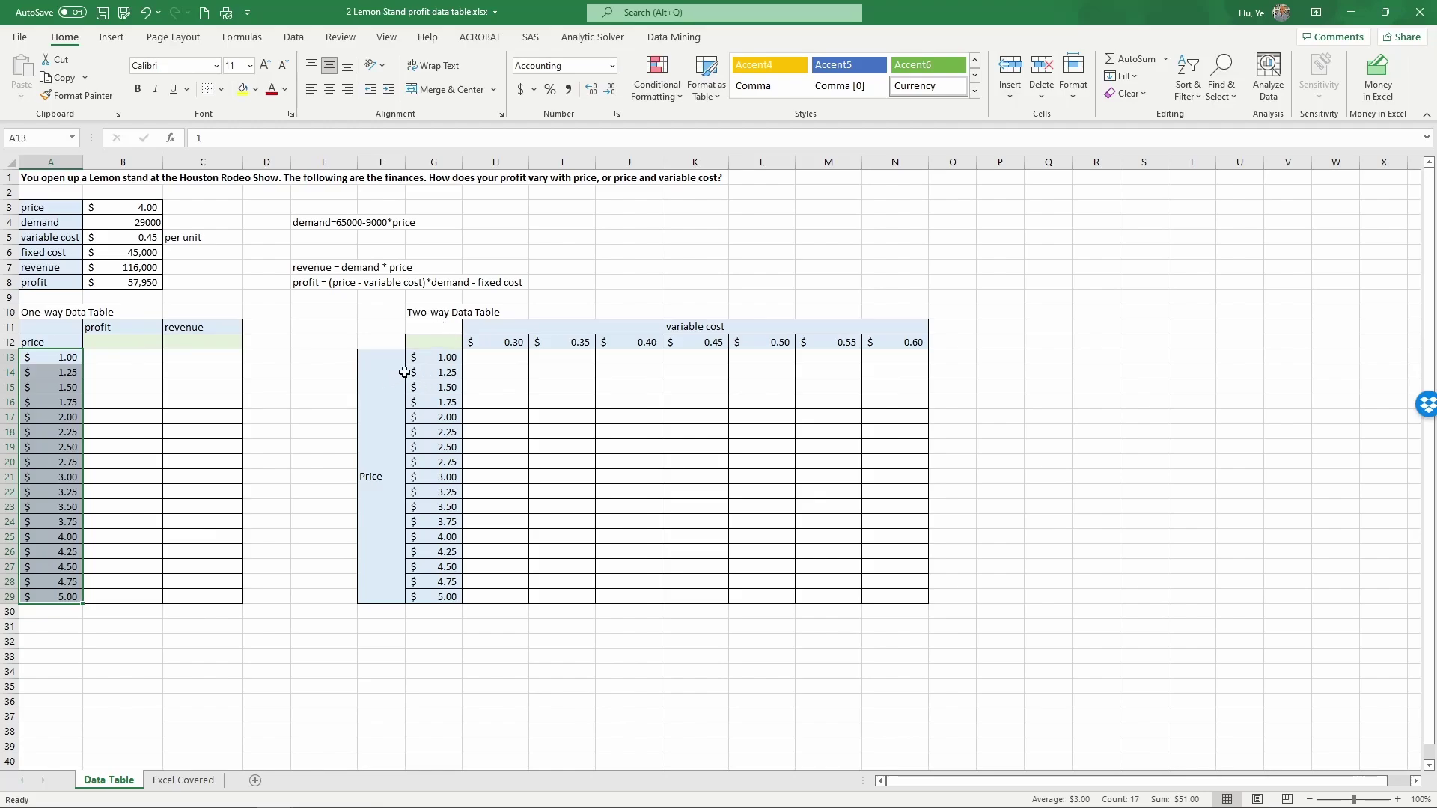
left_click_drag(433, 357, 429, 596)
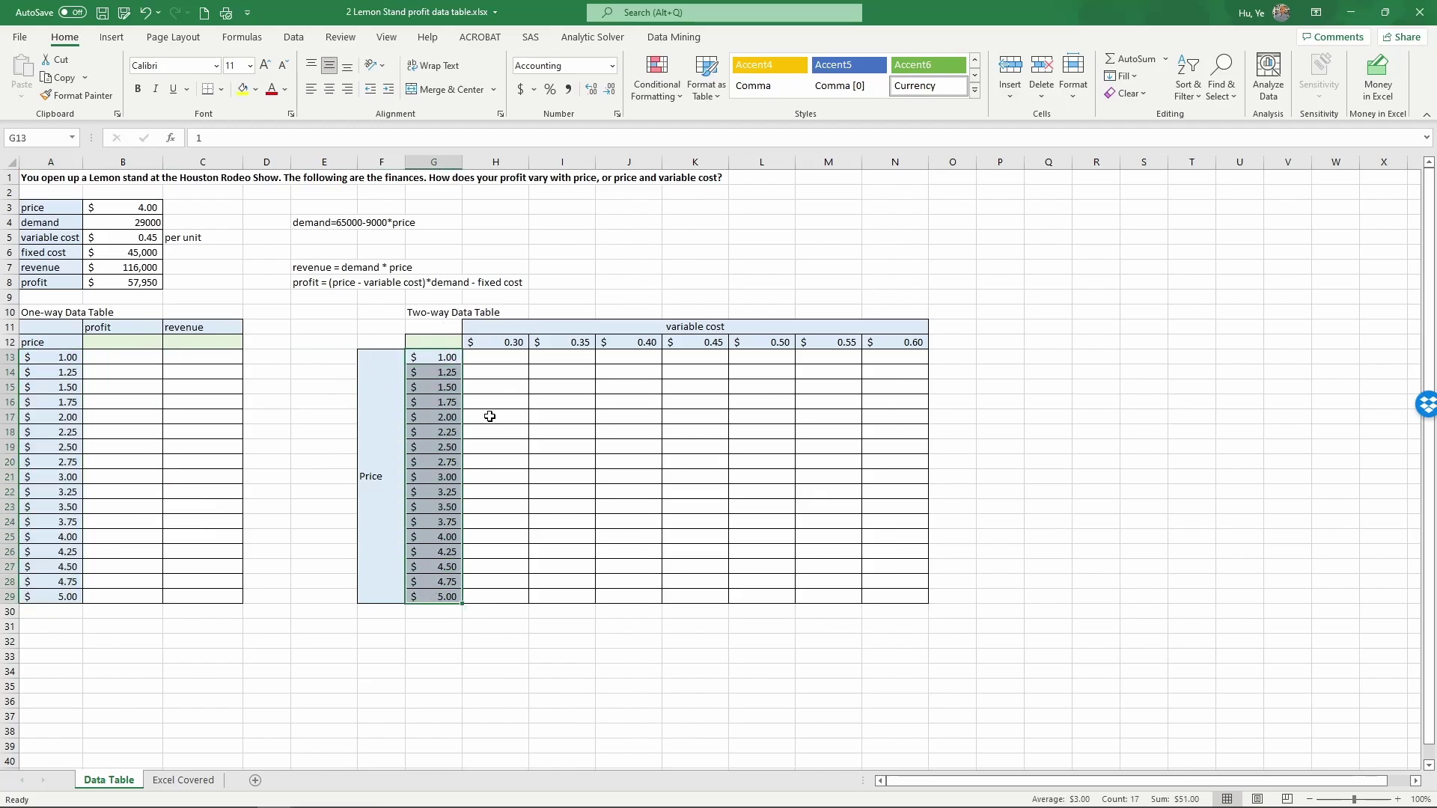
left_click_drag(518, 342, 910, 346)
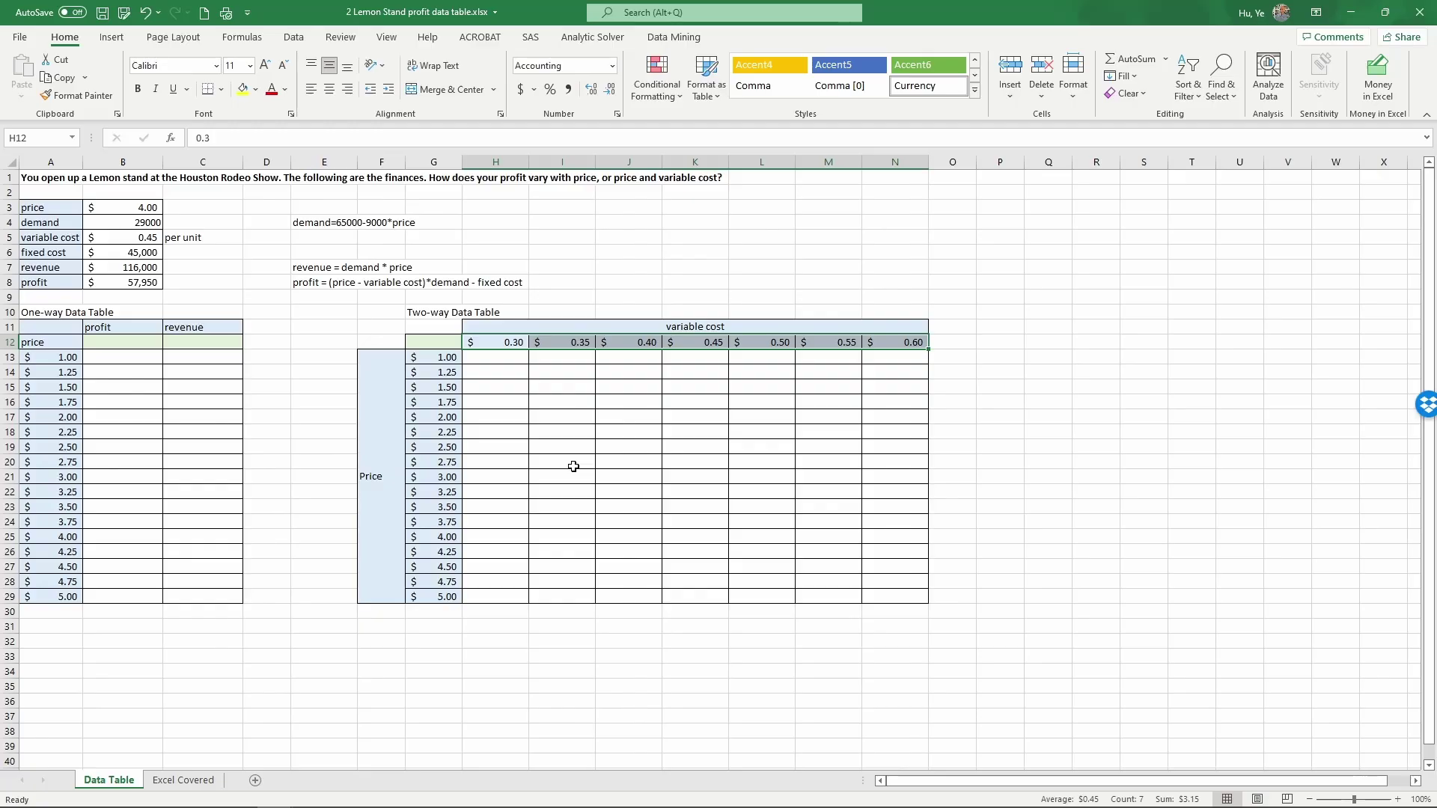
Link the one-way table's output cells to the model, with =B8 for profit in B12 and =B7 for revenue in C12
left_click(114, 338)
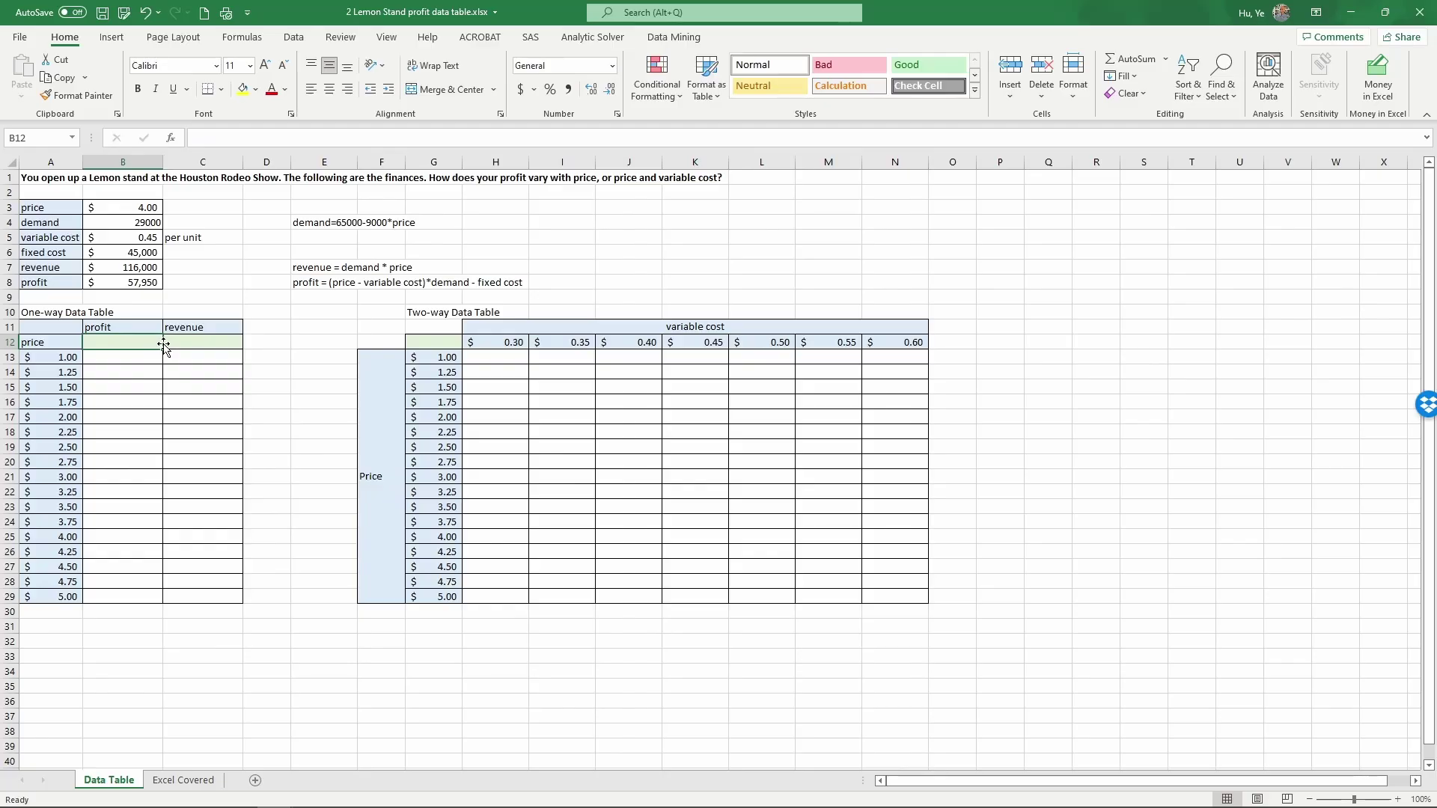
type("=")
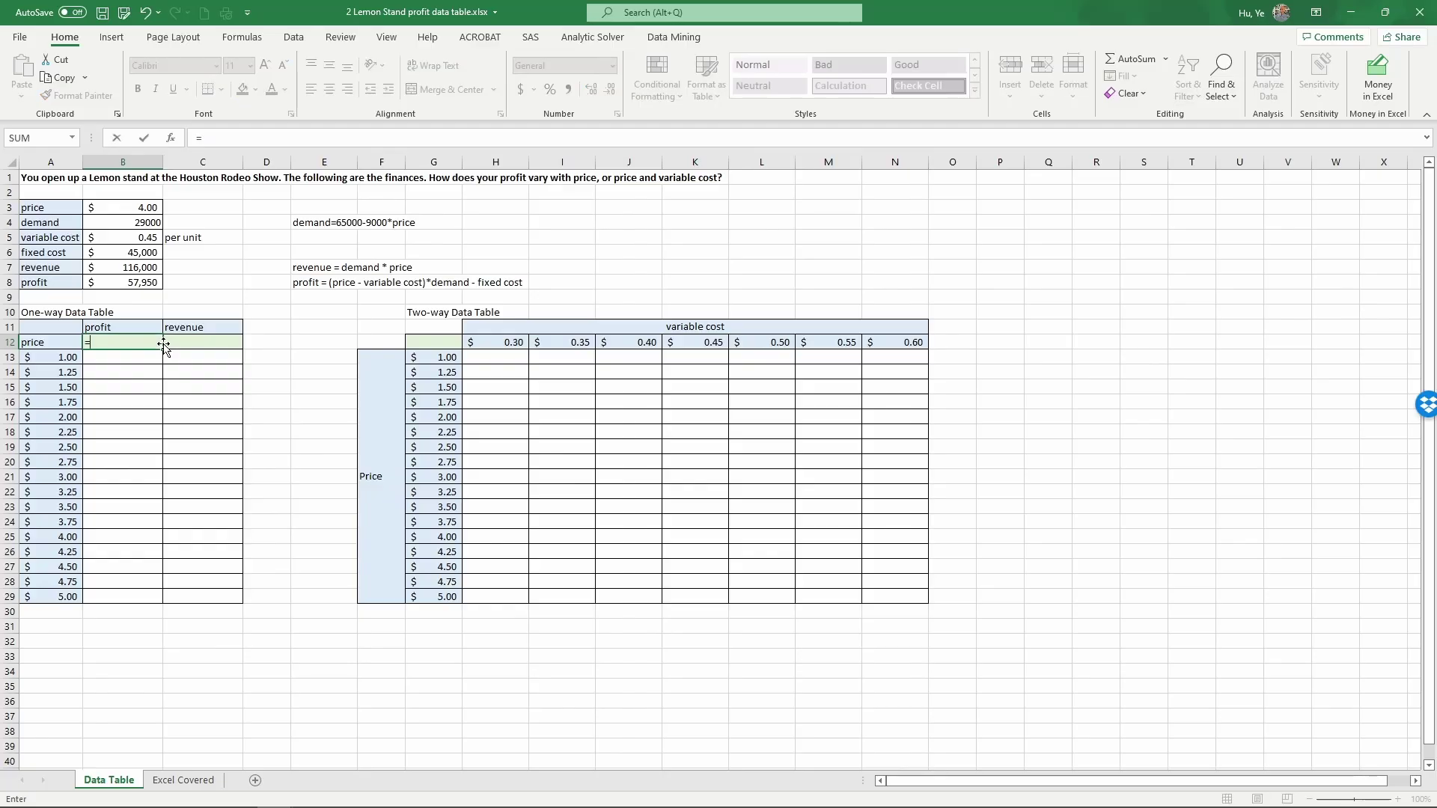
left_click(118, 283)
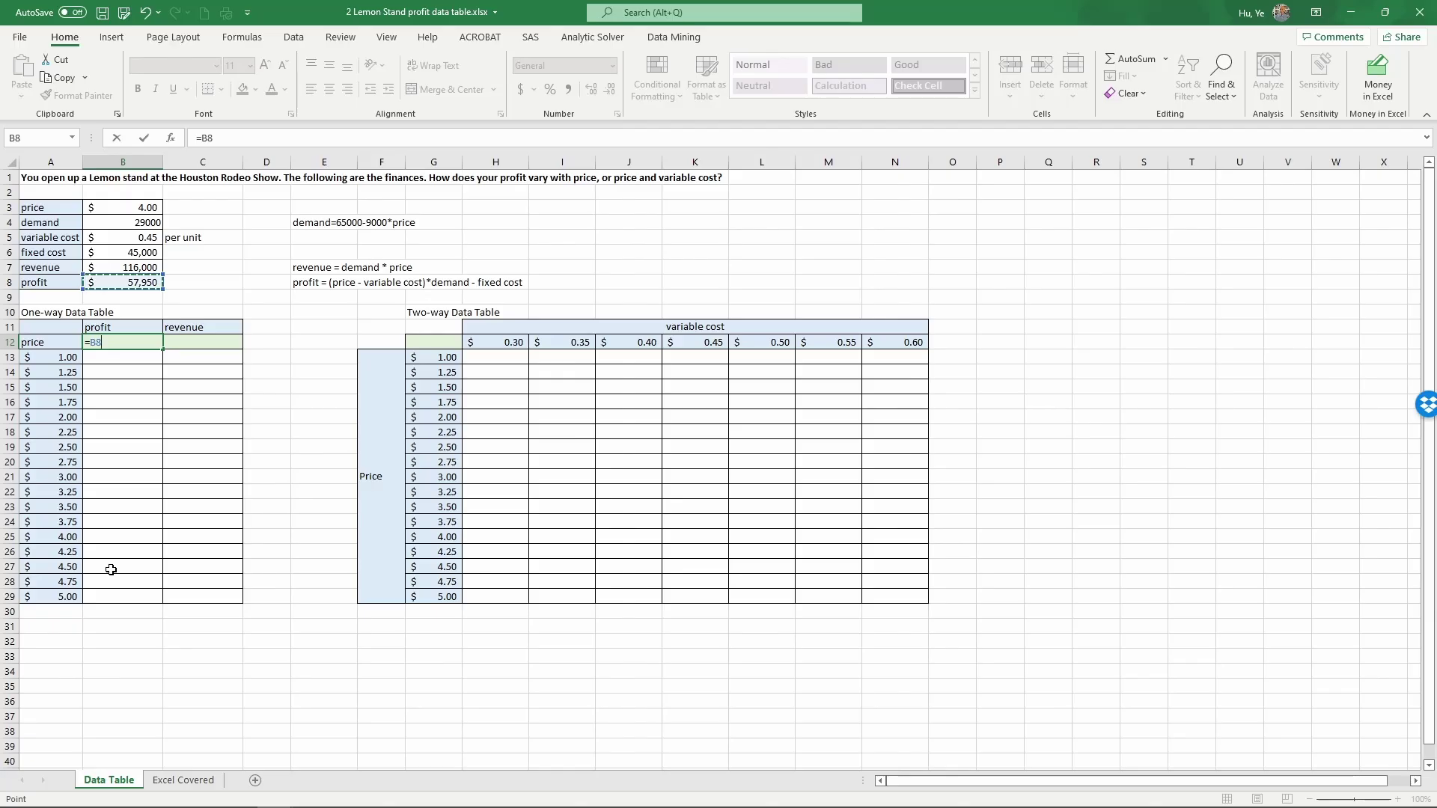
key("Return")
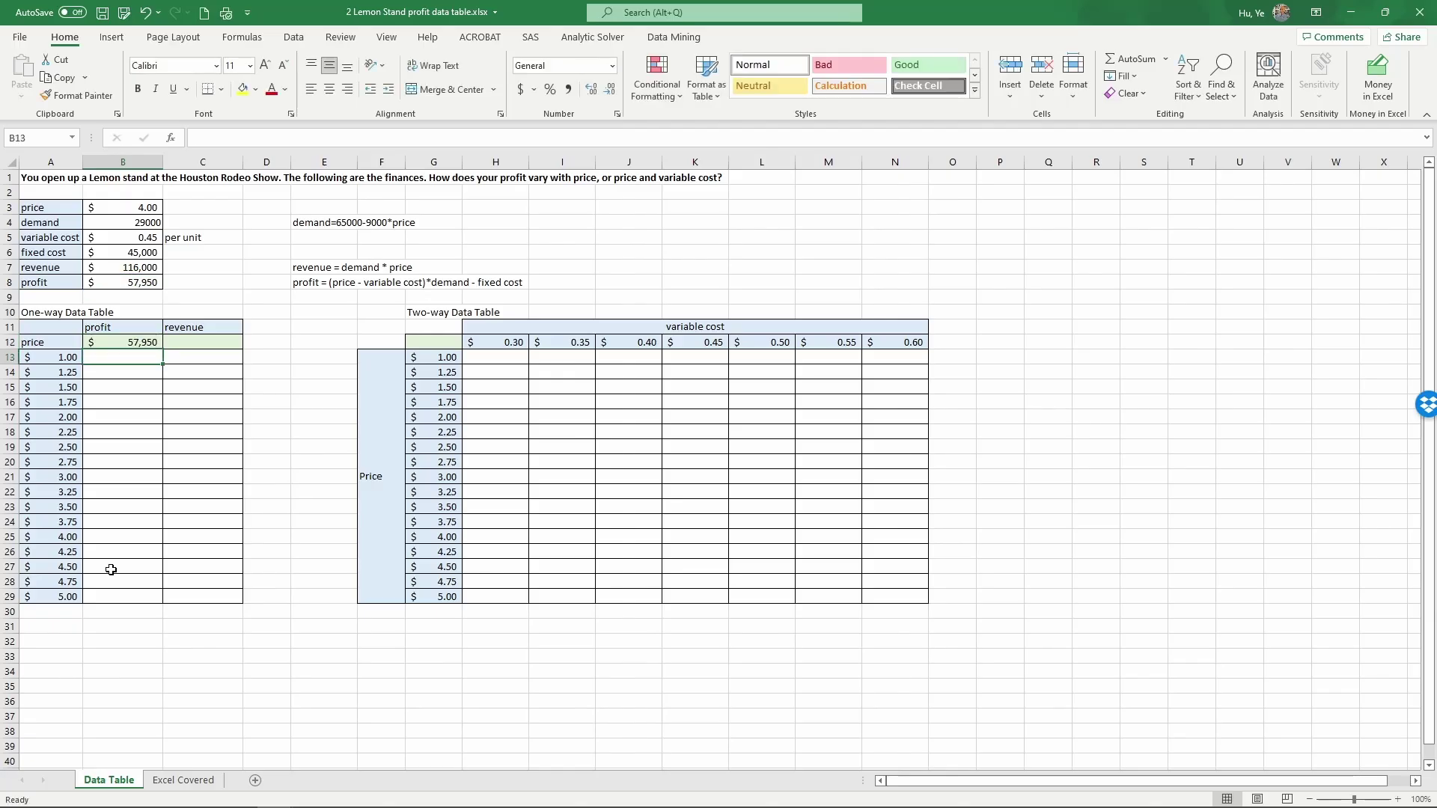
left_click(194, 343)
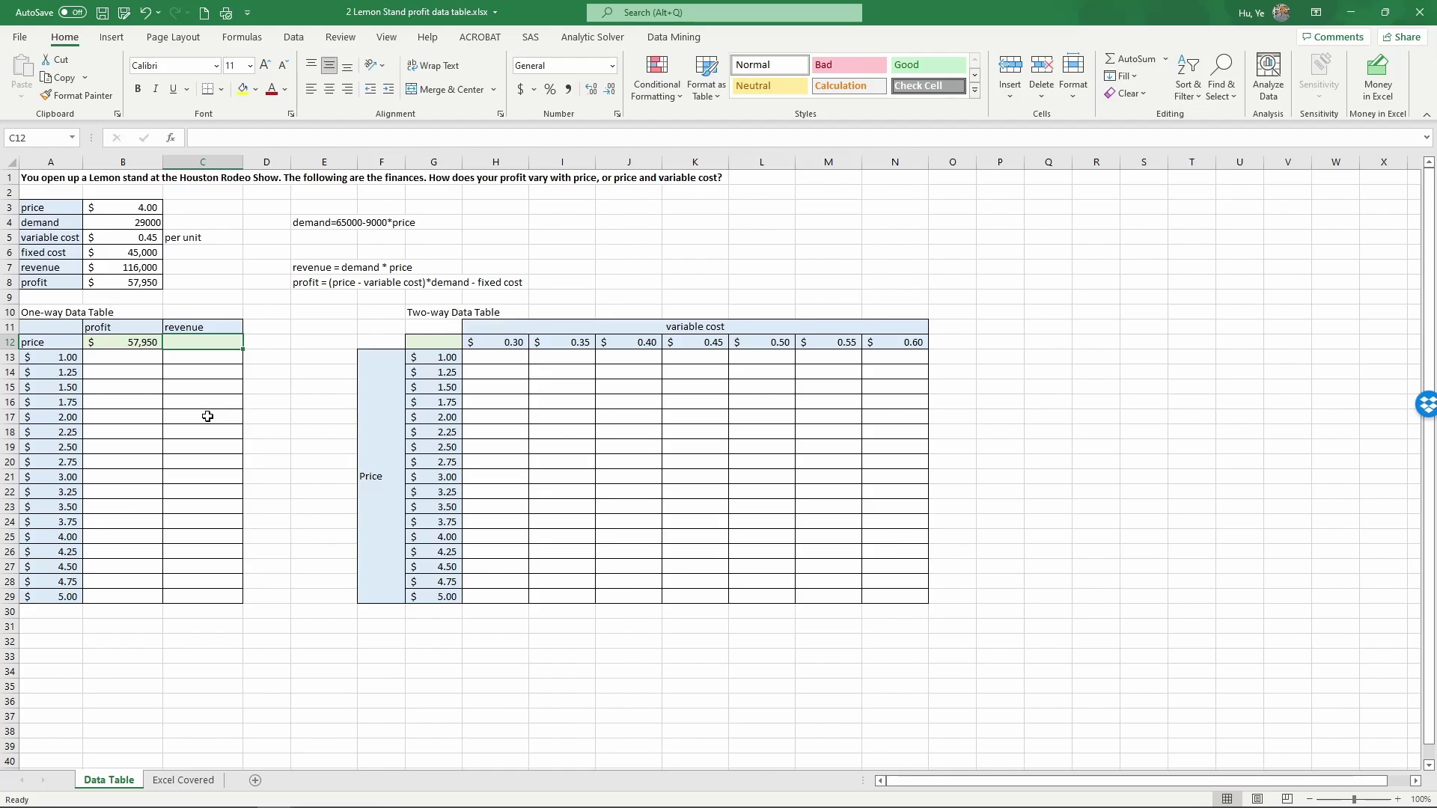
type("=")
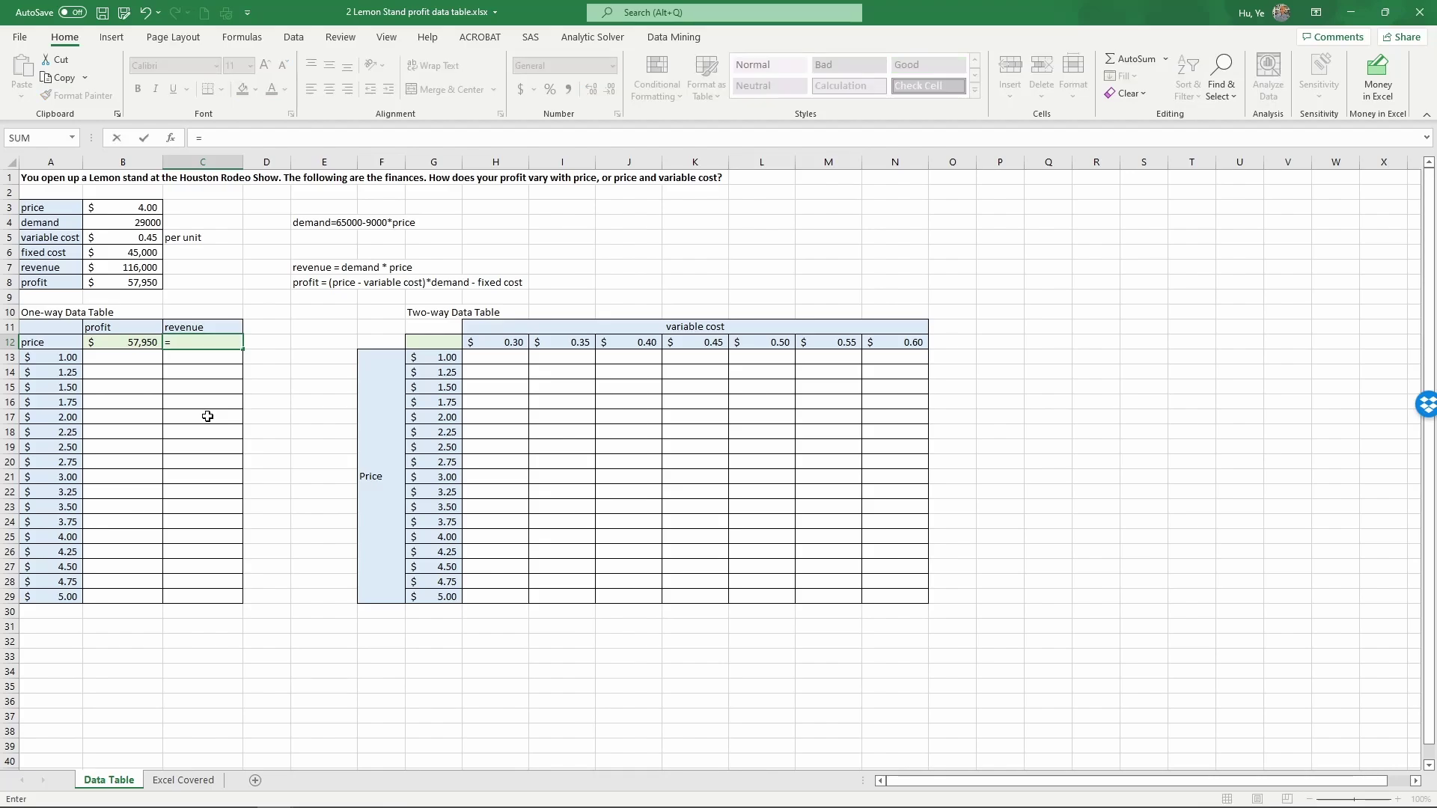
left_click(142, 270)
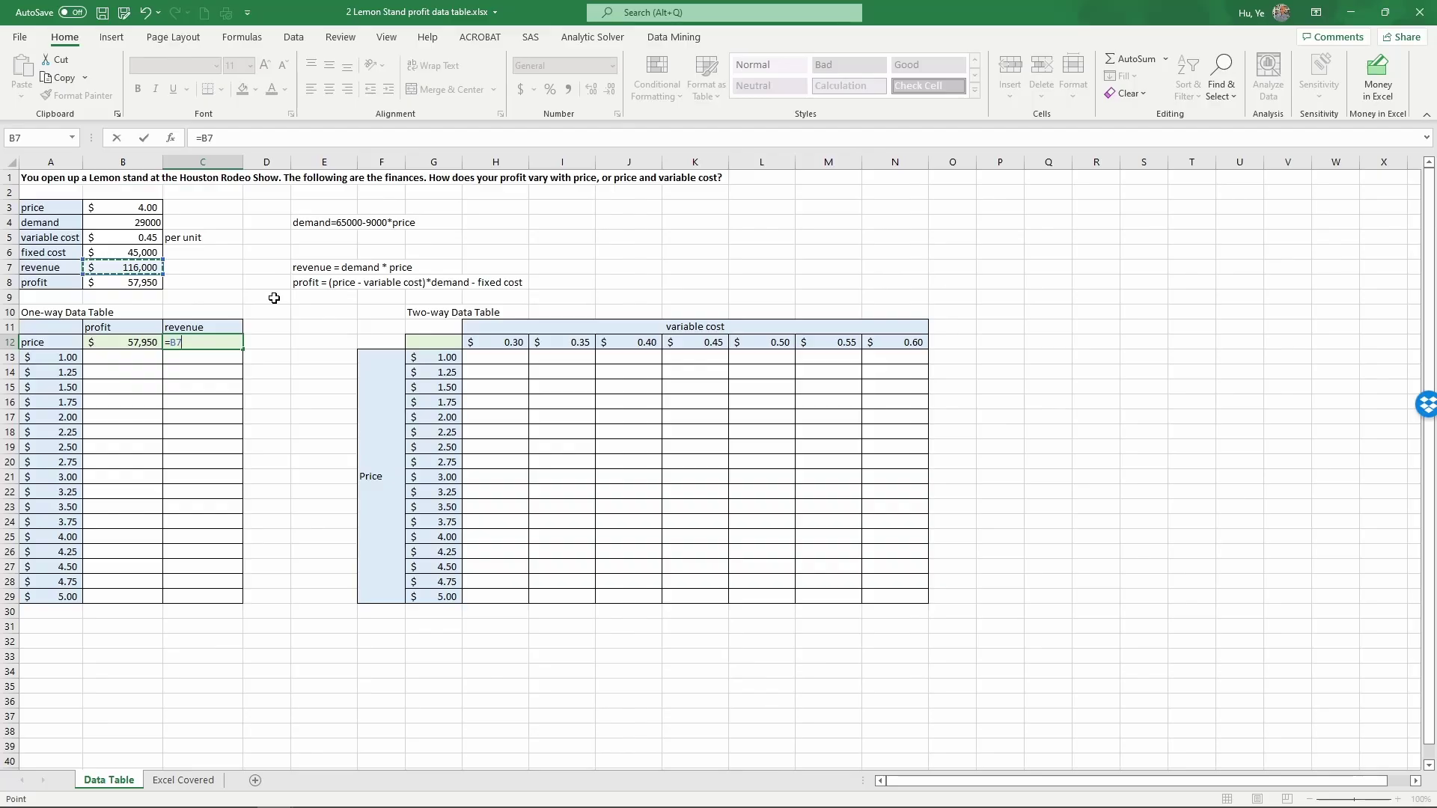
key("Return")
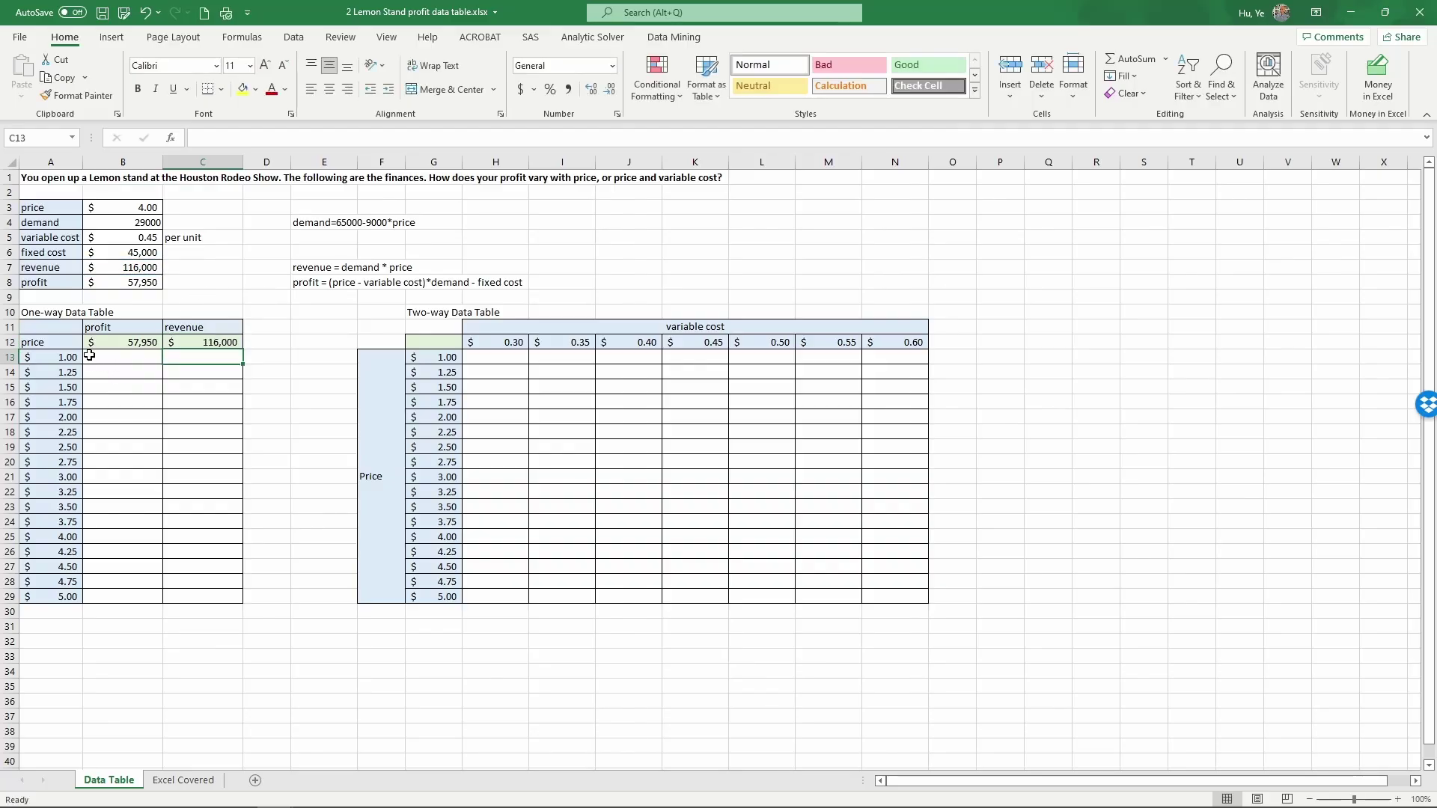
Create a one-way What-If data table over A12:C29 using price cell B3 as the column input cell
left_click(59, 341)
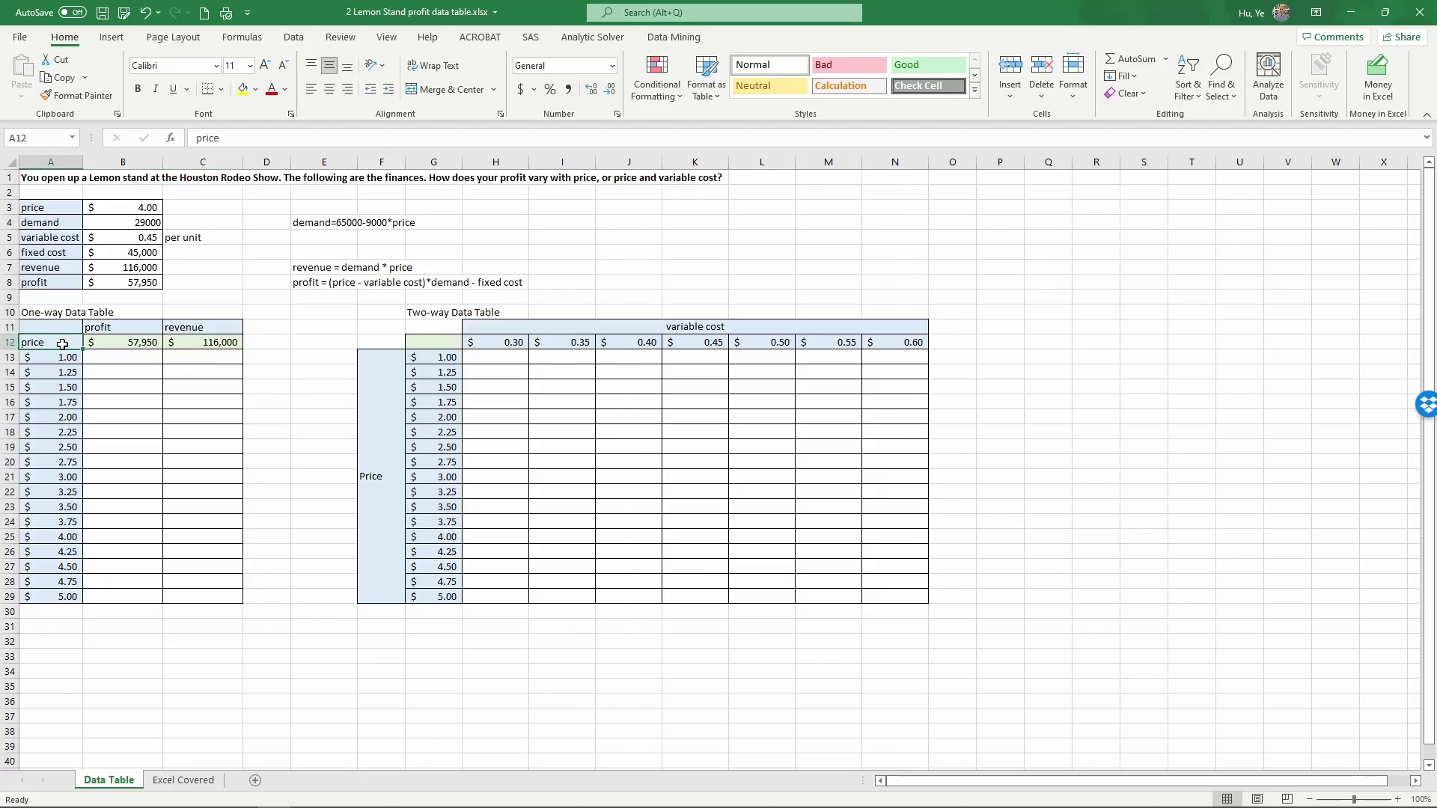
left_click_drag(72, 344, 225, 595)
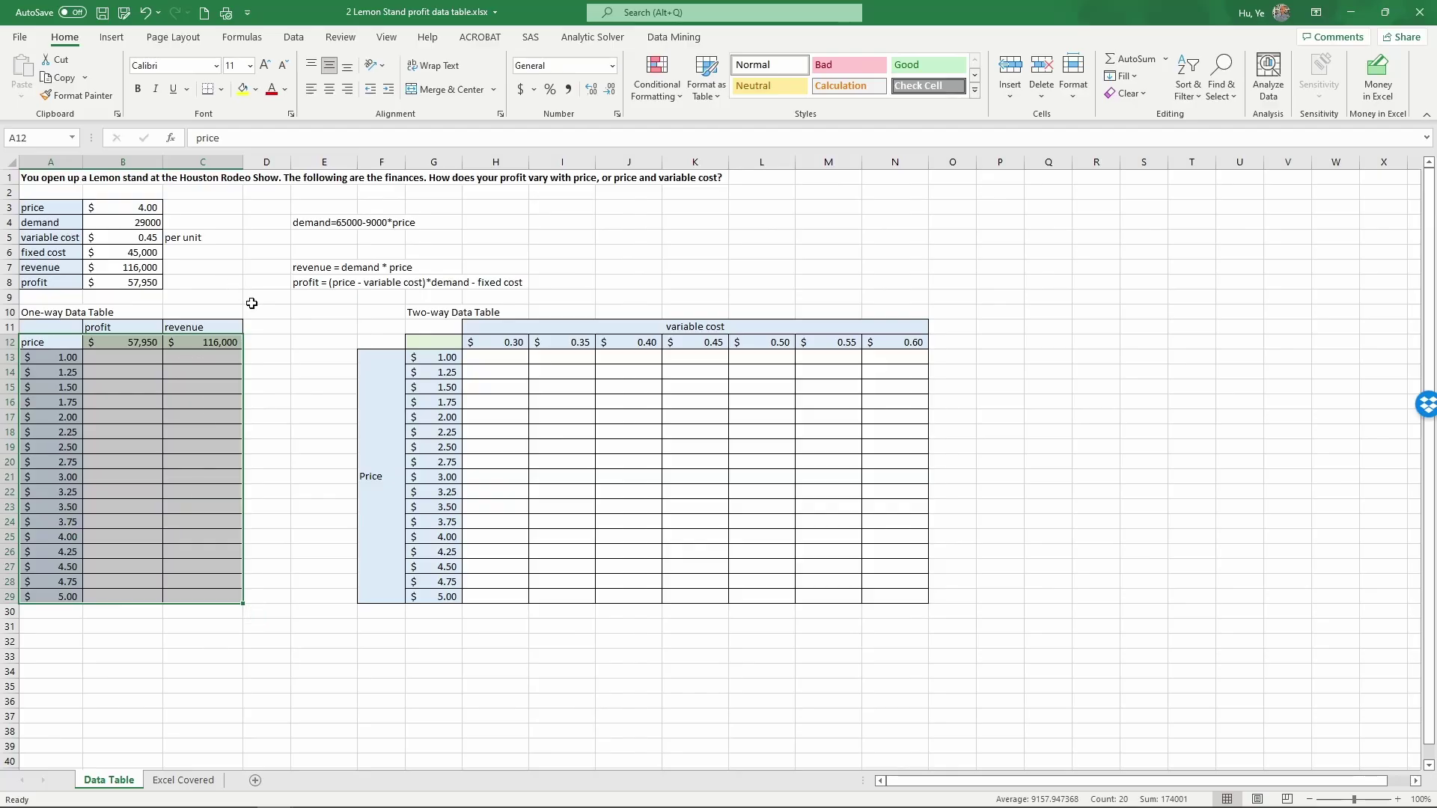
left_click(294, 37)
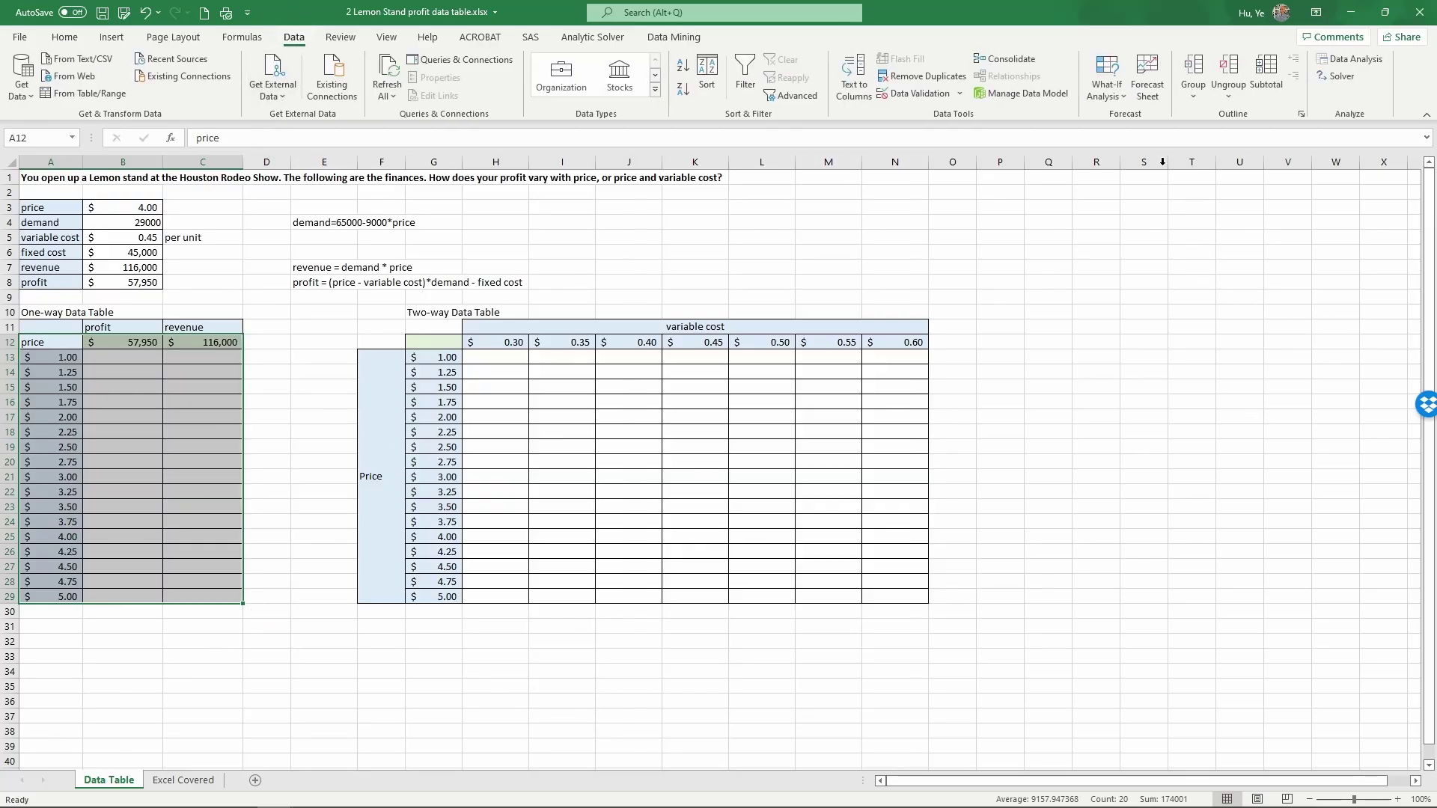
left_click(1110, 82)
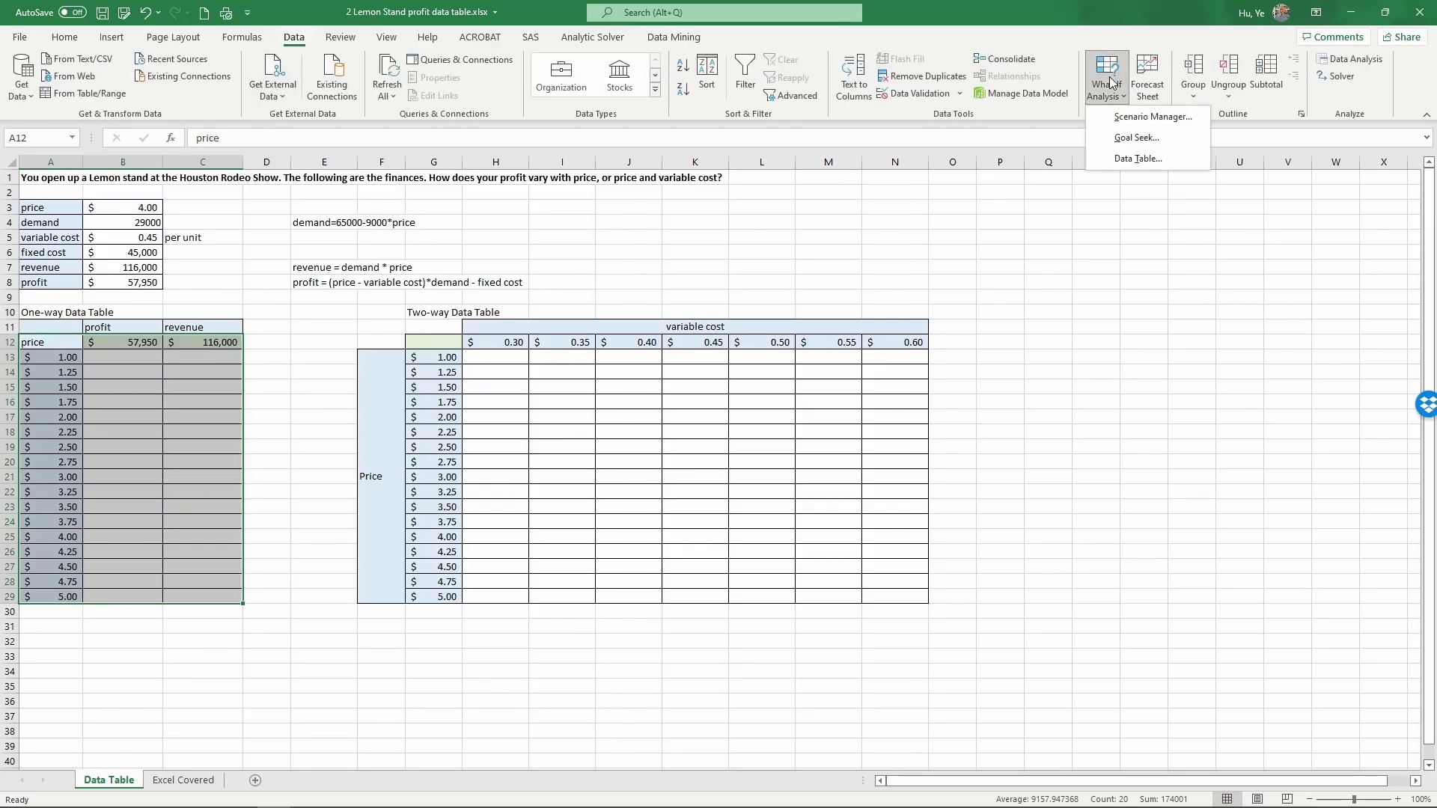
left_click(1137, 158)
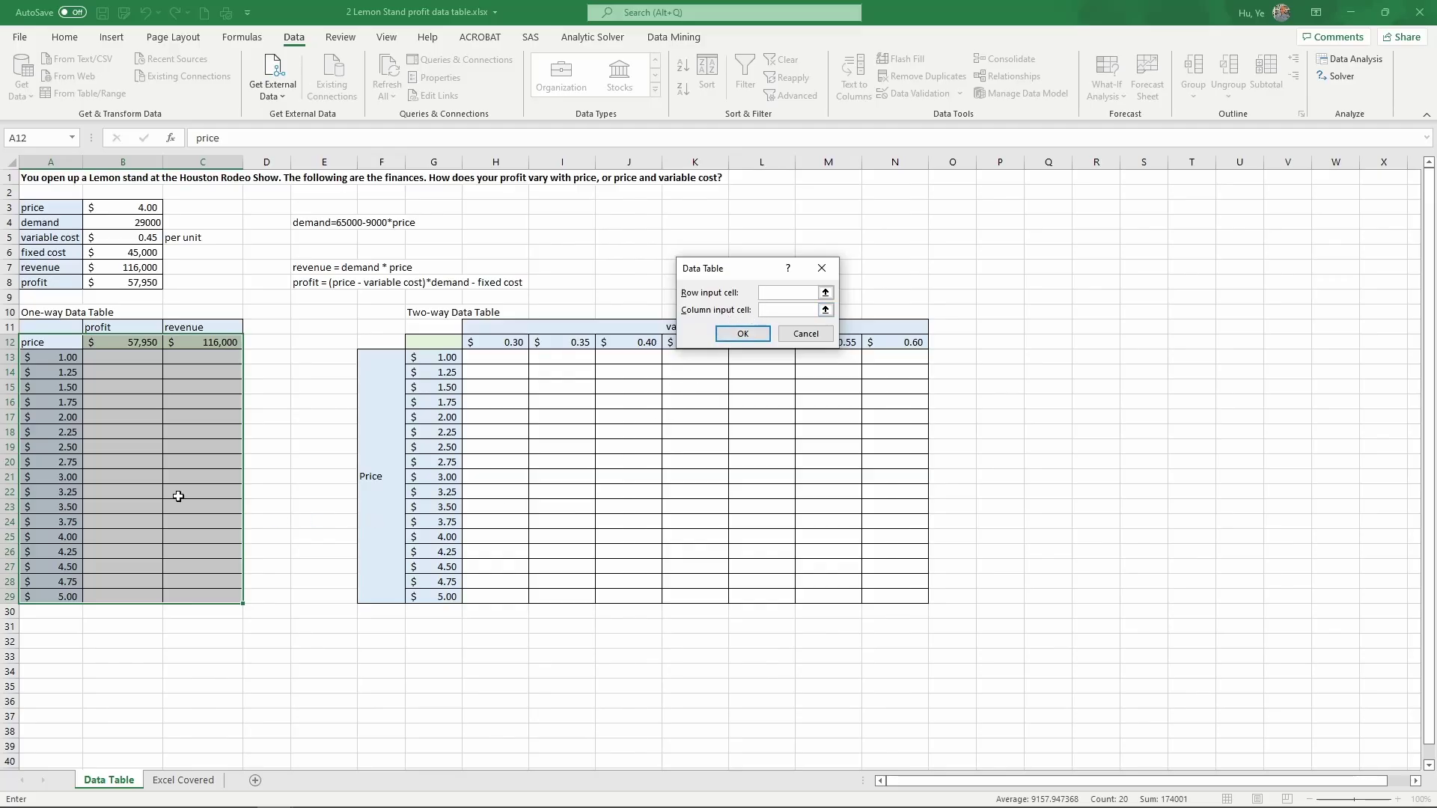
left_click(138, 211)
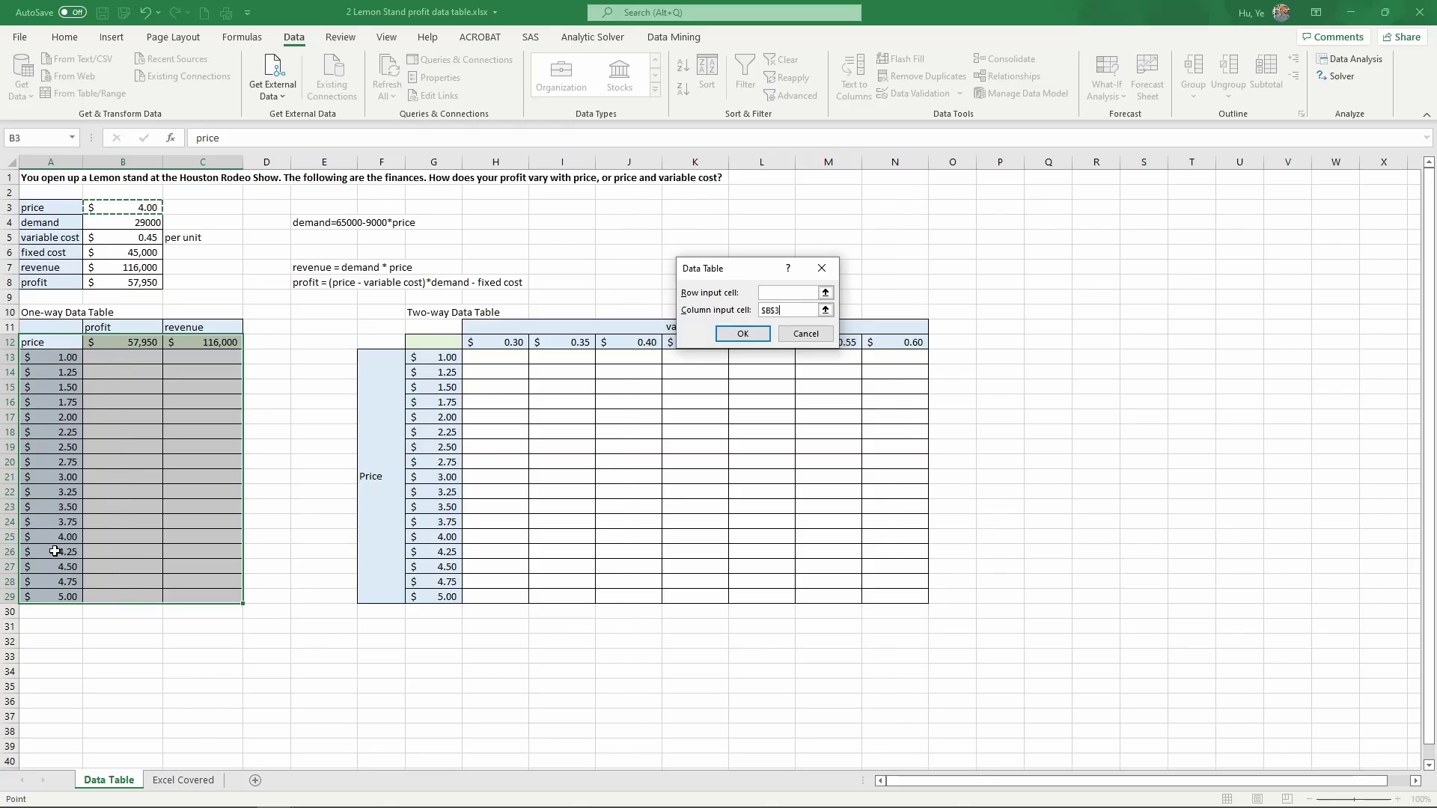
left_click(744, 334)
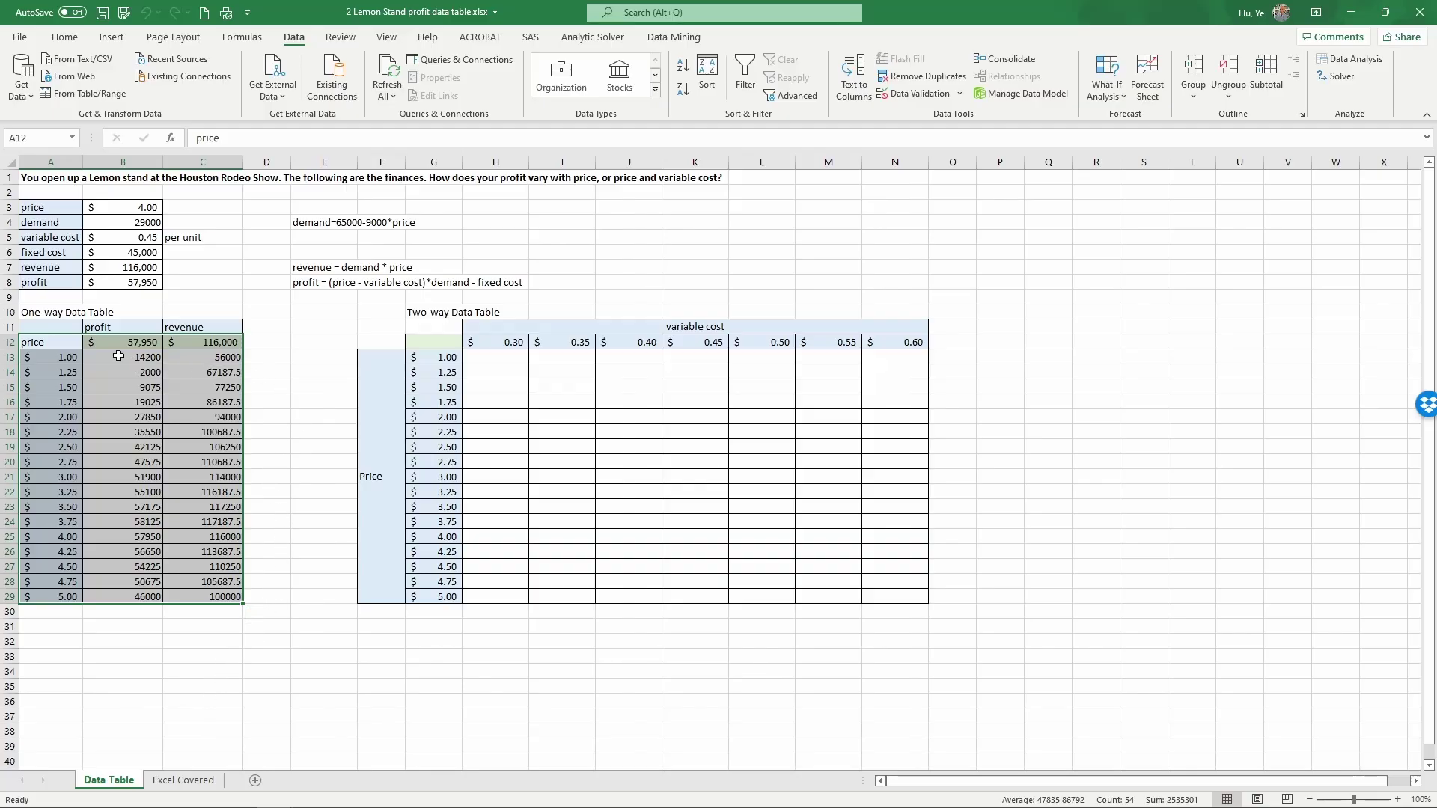
Format the one-way table results in B13:C29 as accounting dollars with no decimal places
left_click_drag(118, 357, 208, 600)
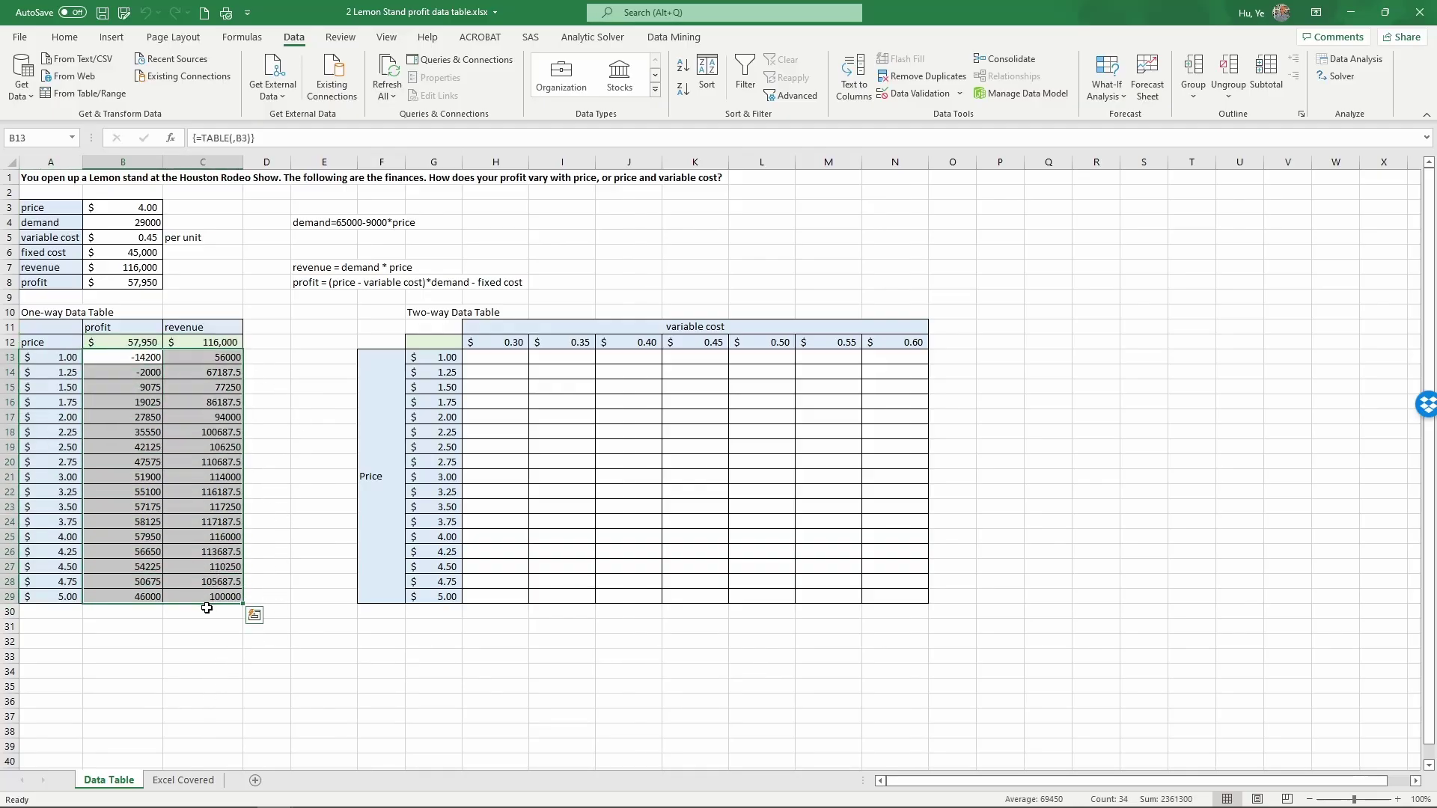
left_click(67, 41)
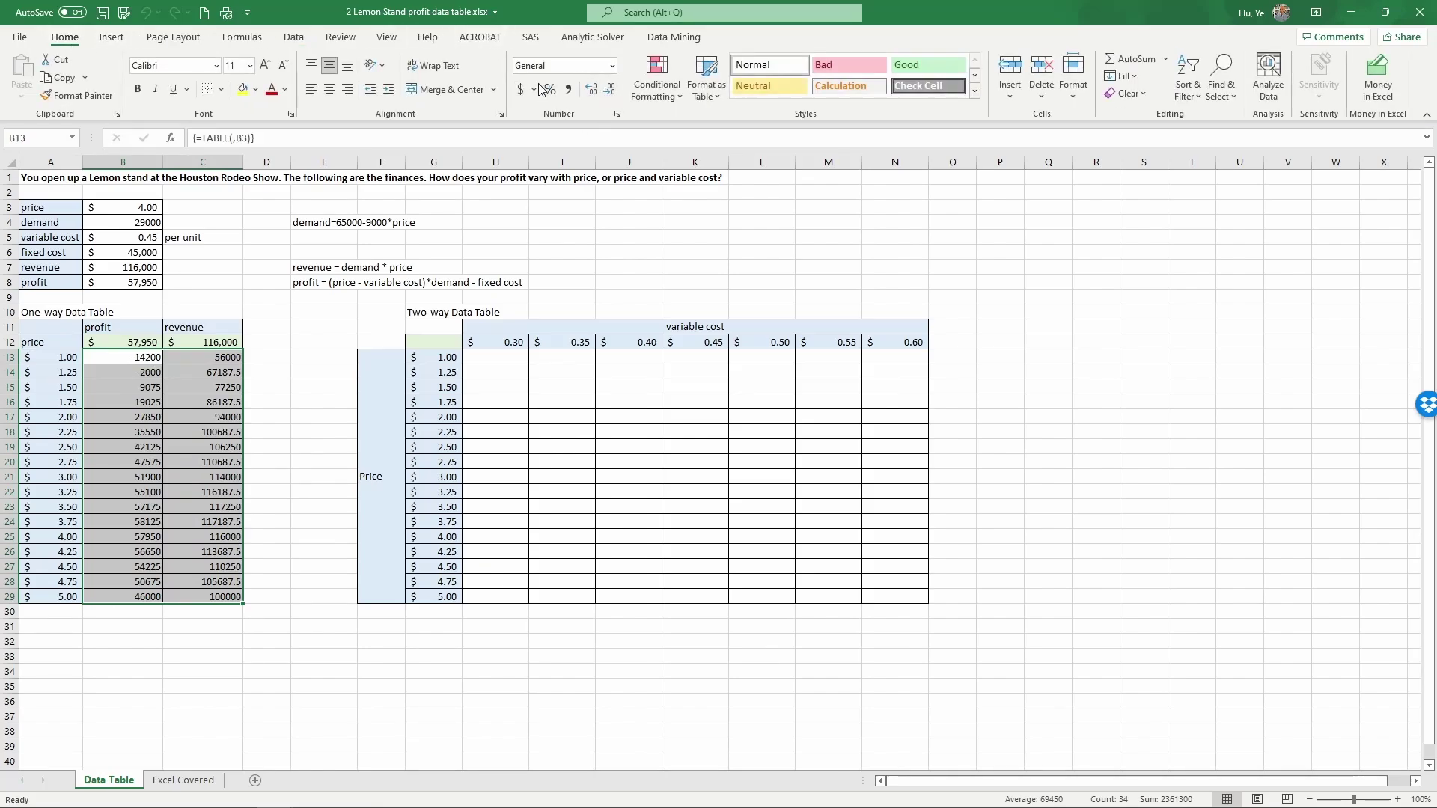
left_click(521, 89)
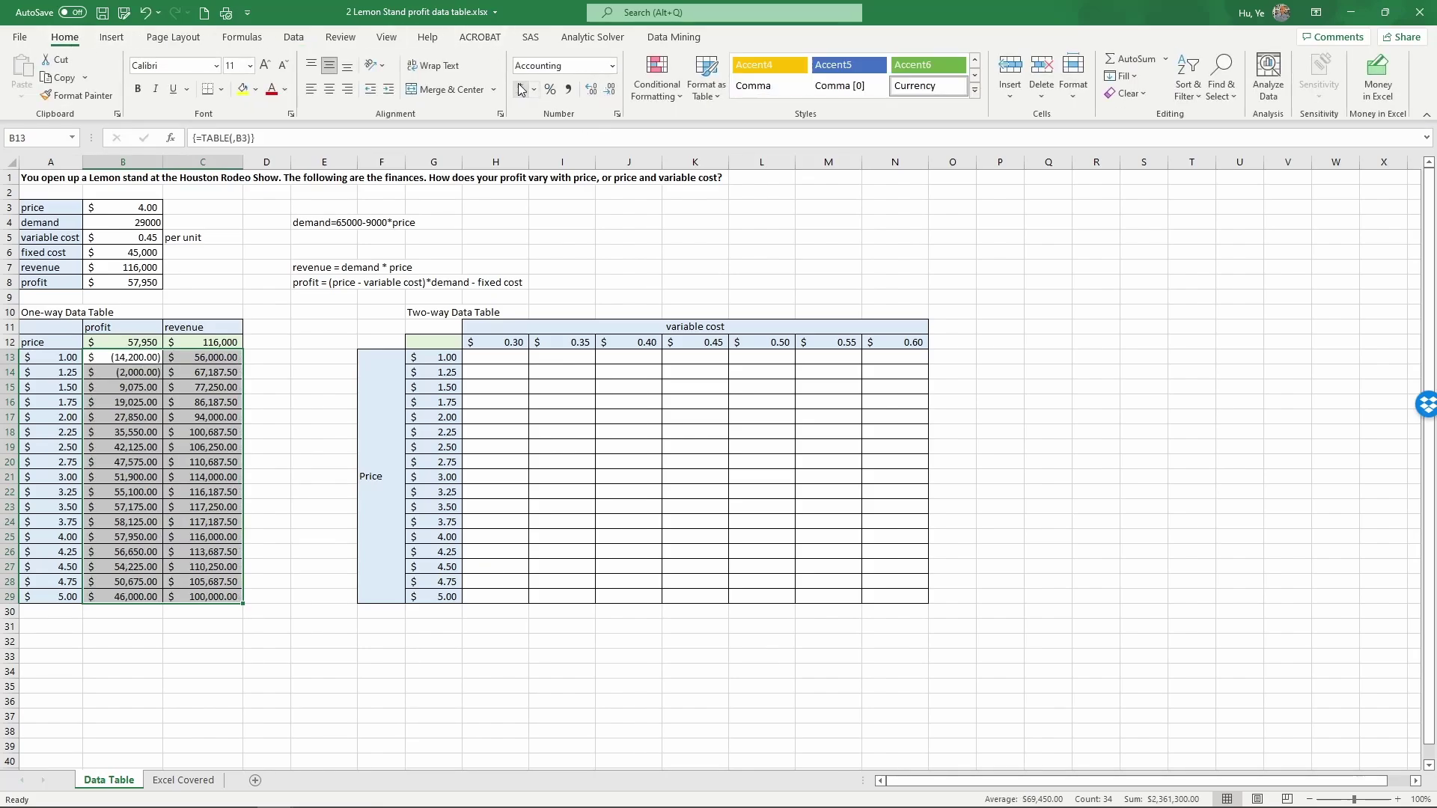
left_click(612, 91)
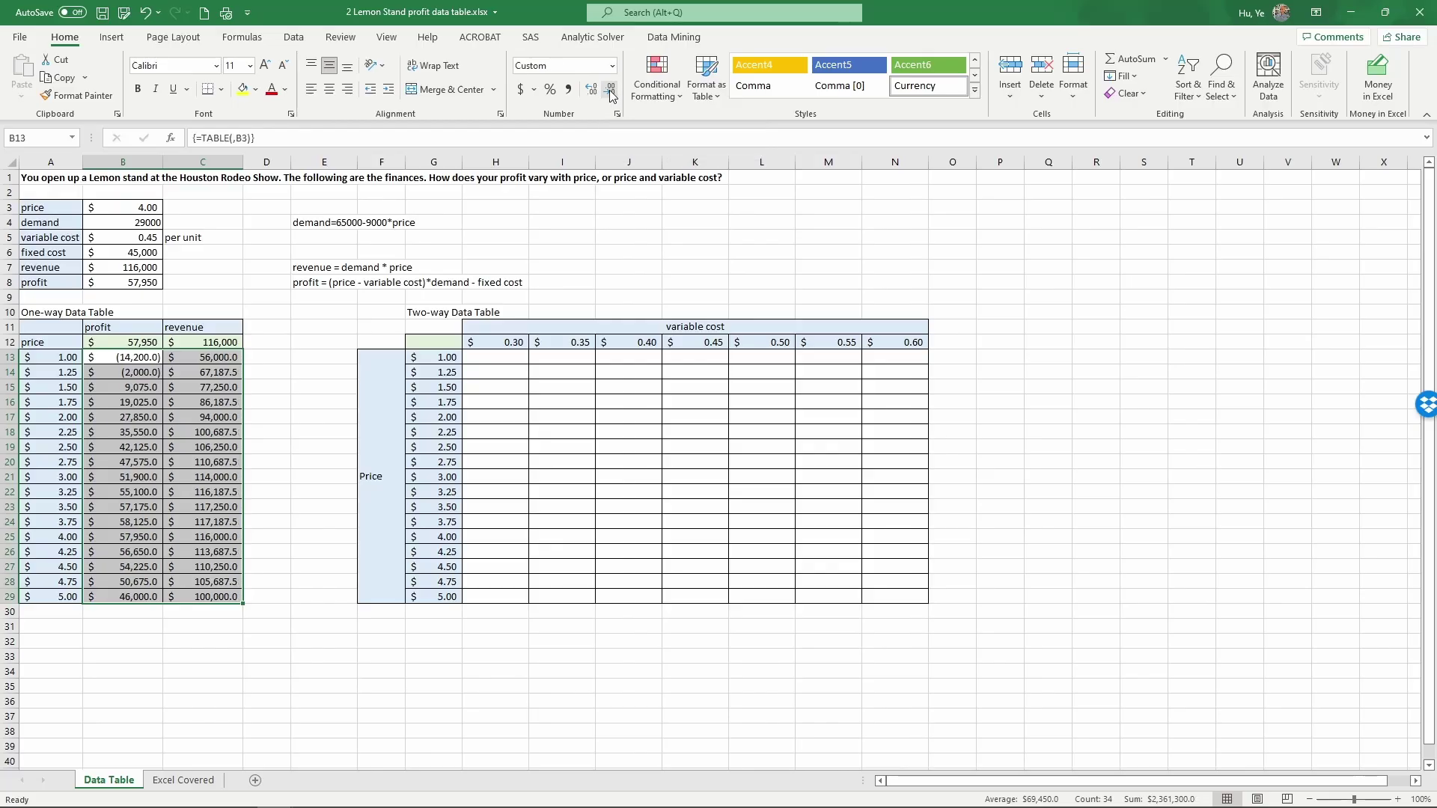
left_click(611, 91)
left_click(255, 477)
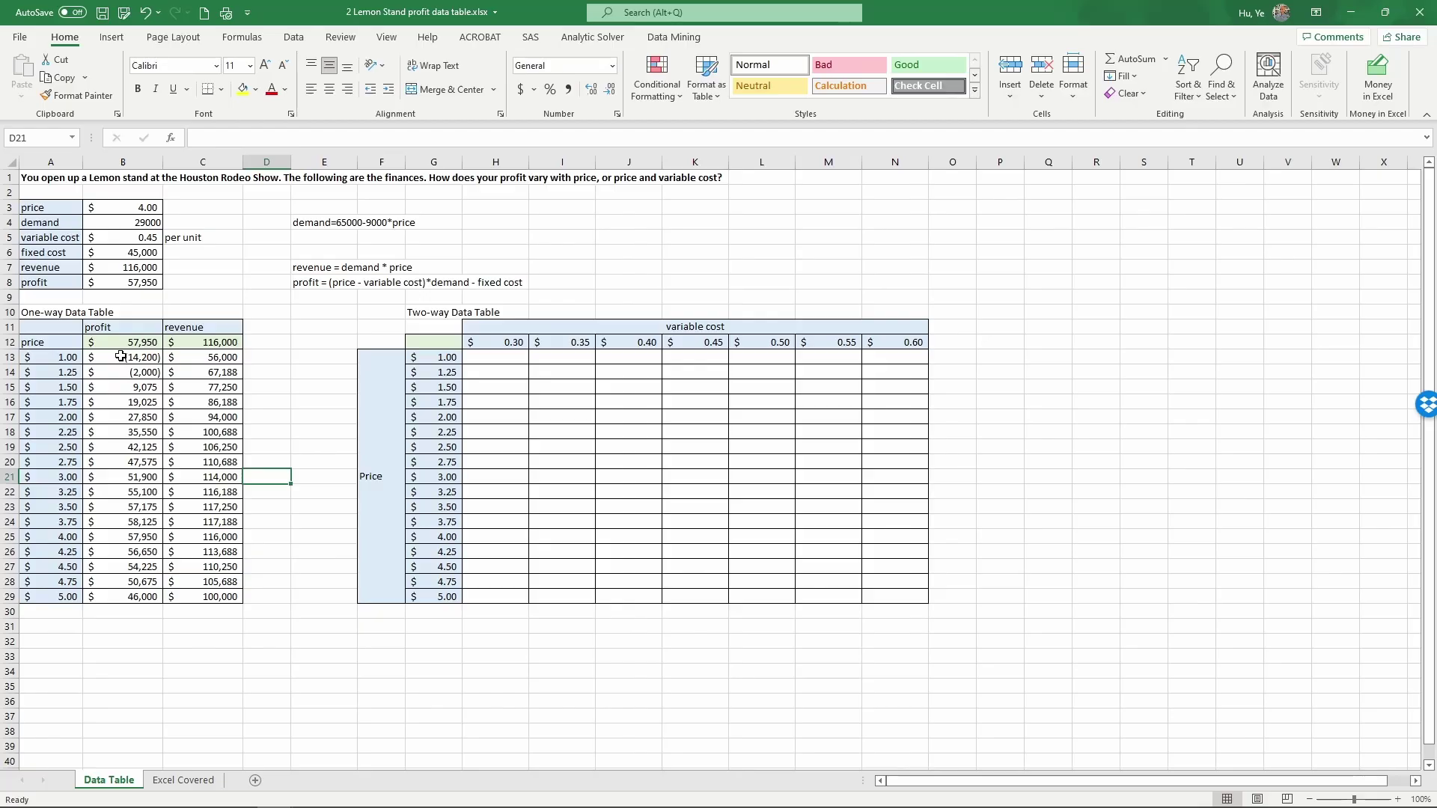
Apply a green-yellow-red color scale to the profit results in B13:B29, with green for the highest values
left_click_drag(121, 356, 120, 597)
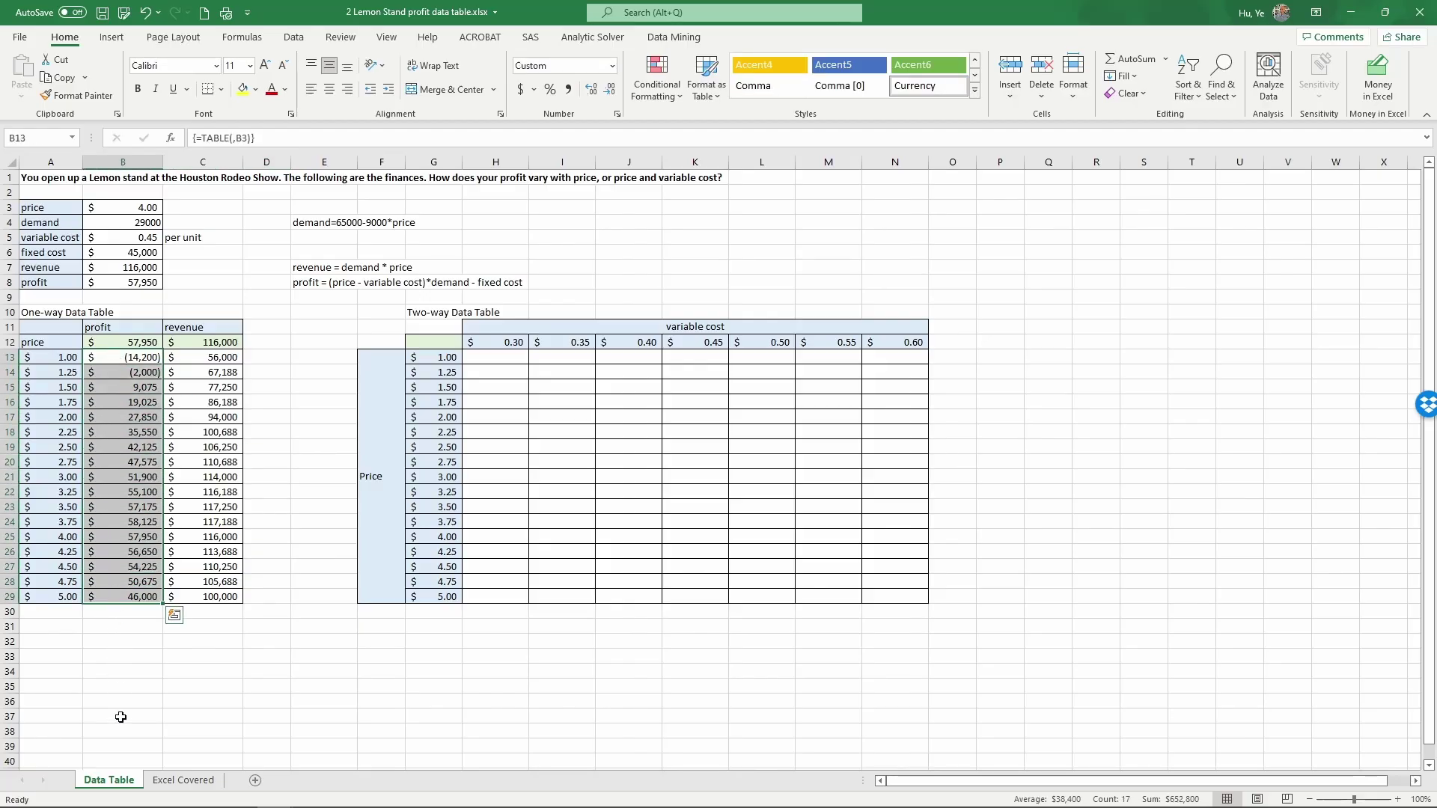
left_click(120, 641)
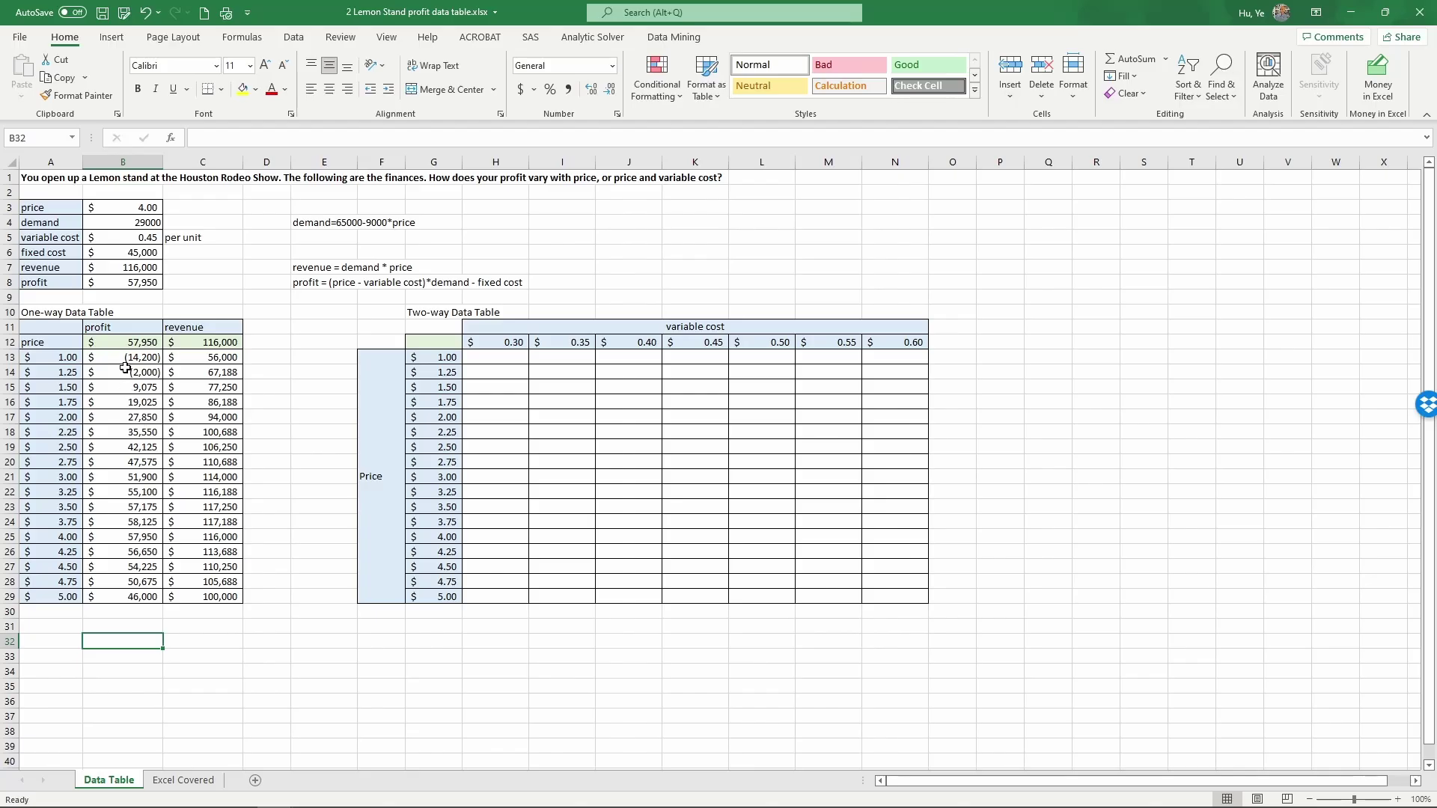
left_click_drag(121, 358, 120, 599)
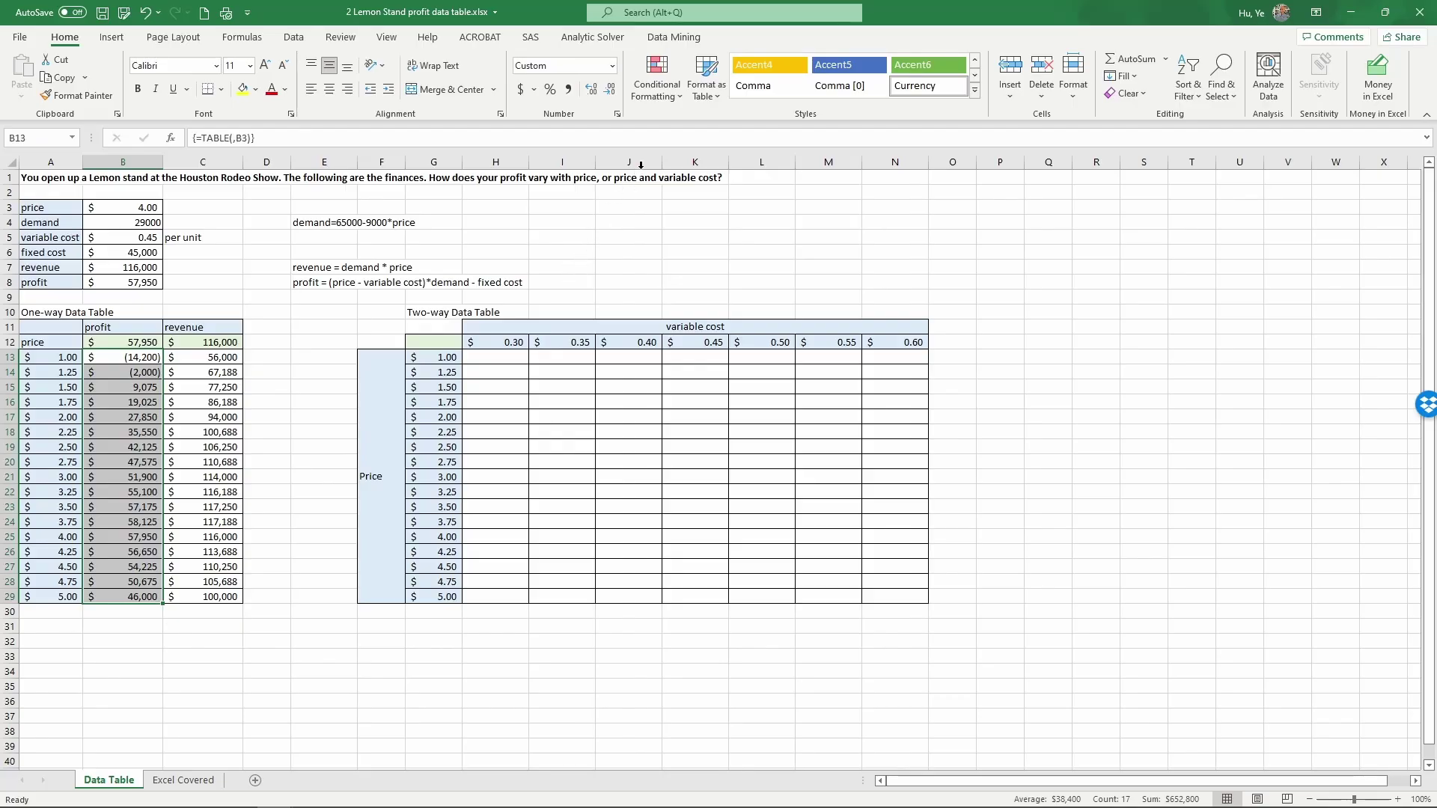
left_click(660, 92)
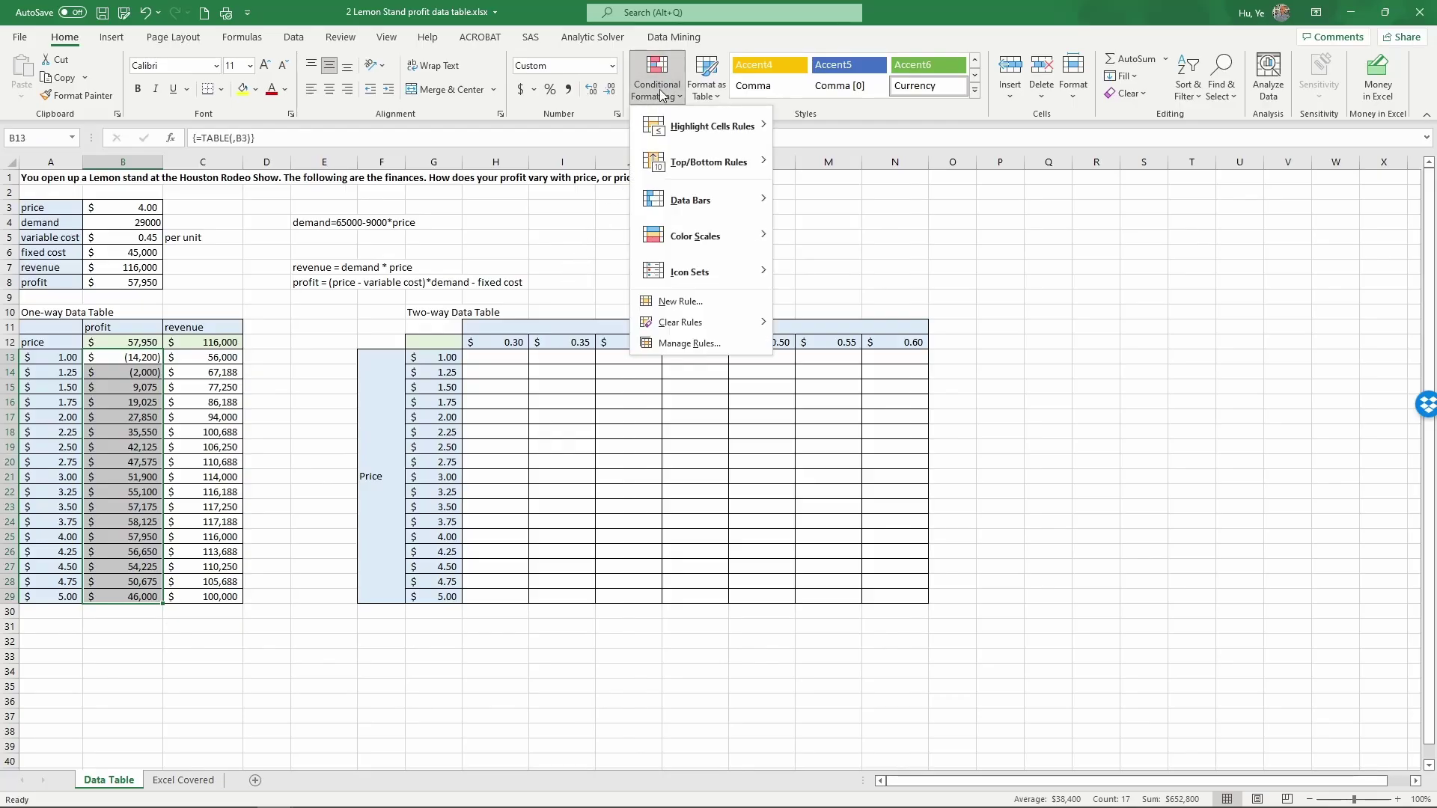
mouse_move(710, 243)
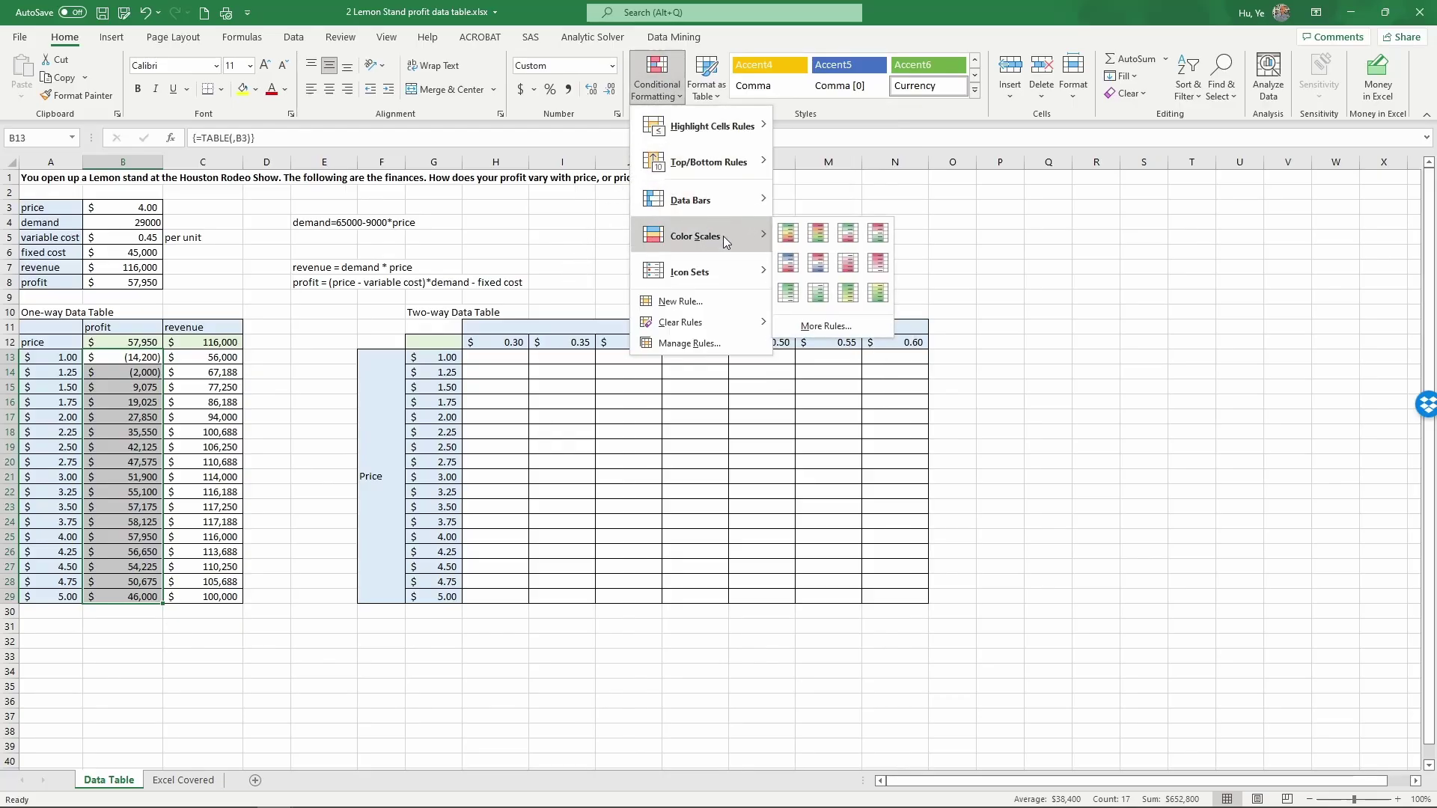
left_click(788, 234)
left_click(203, 685)
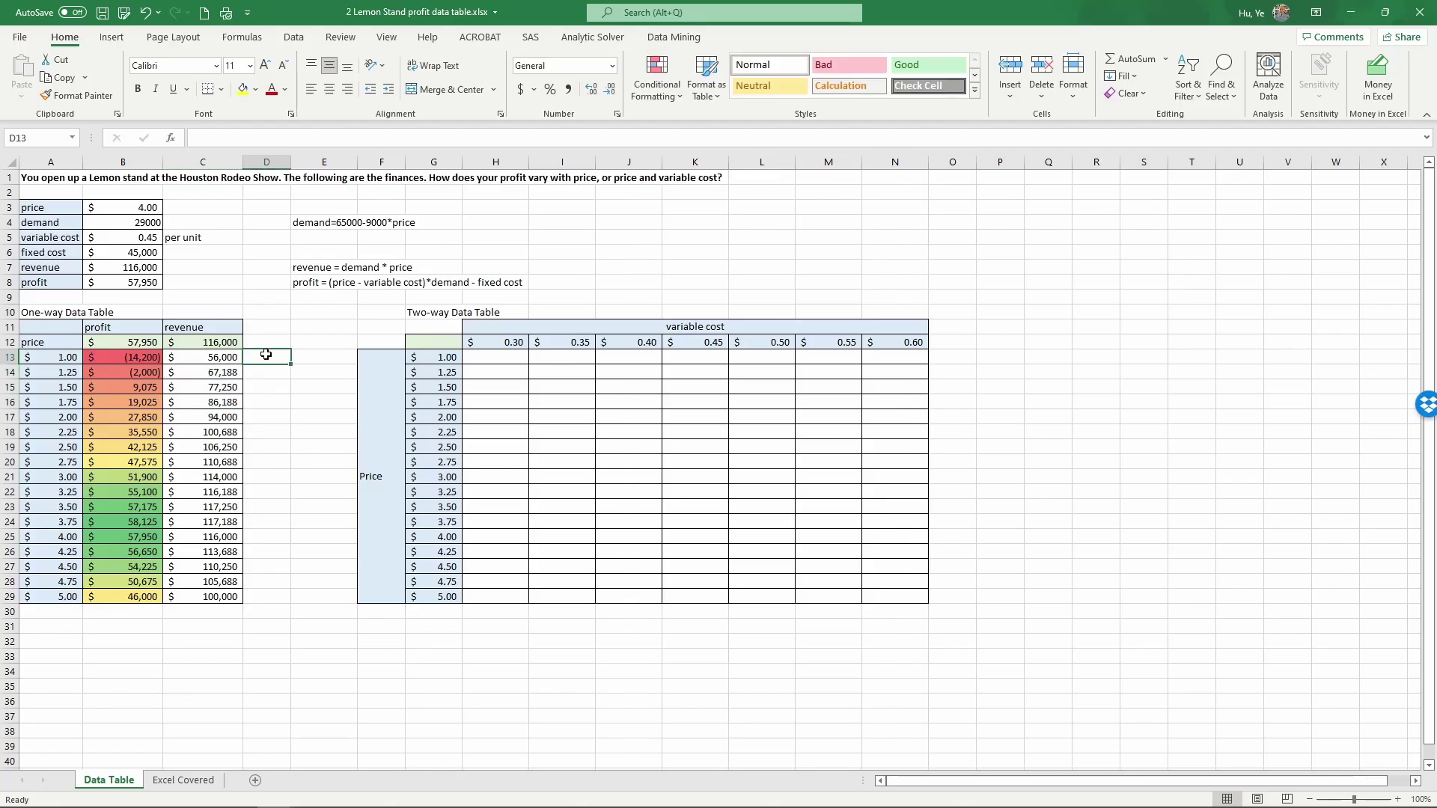
Apply the same green-yellow-red color scale to the revenue results in C13:C29
left_click_drag(206, 357, 200, 599)
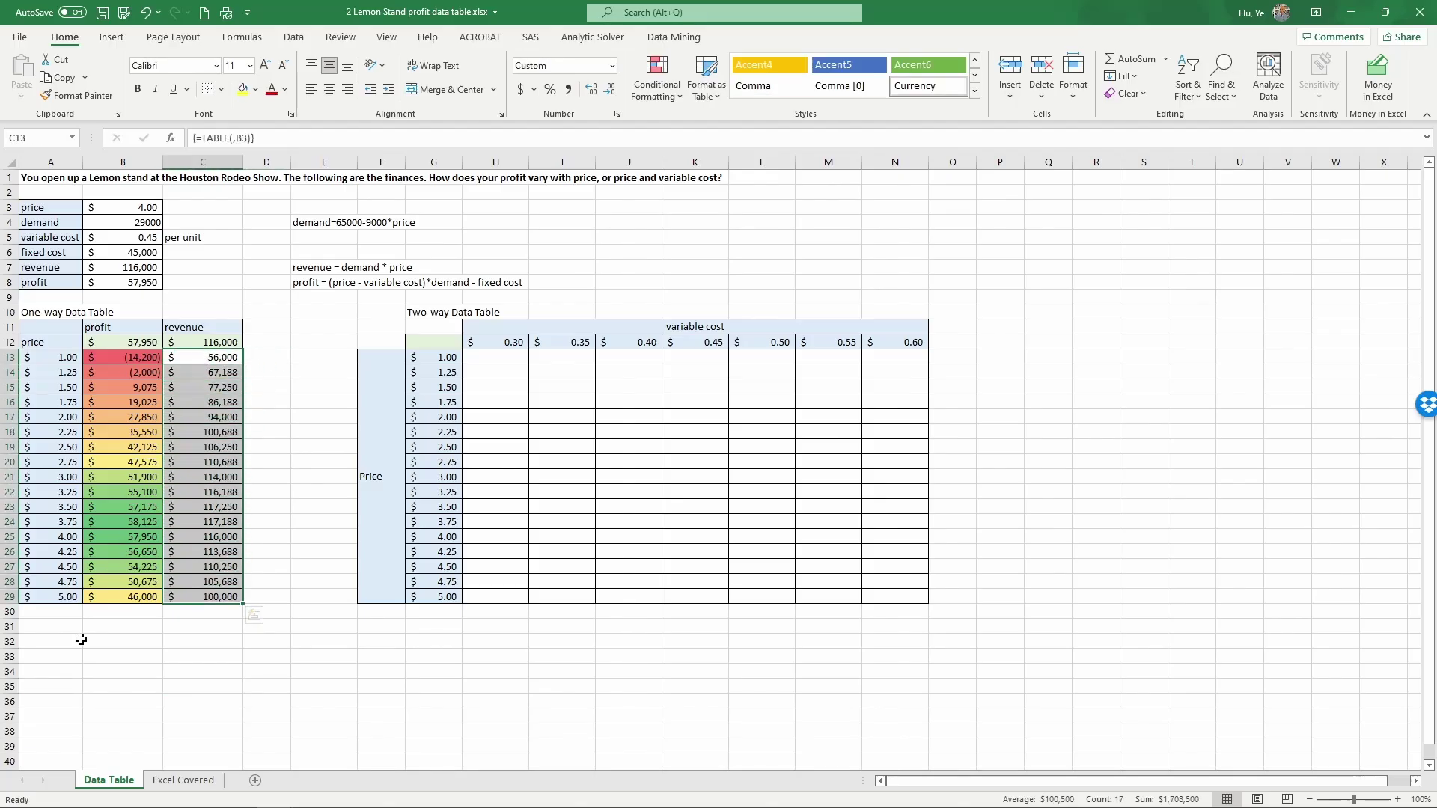
left_click(657, 78)
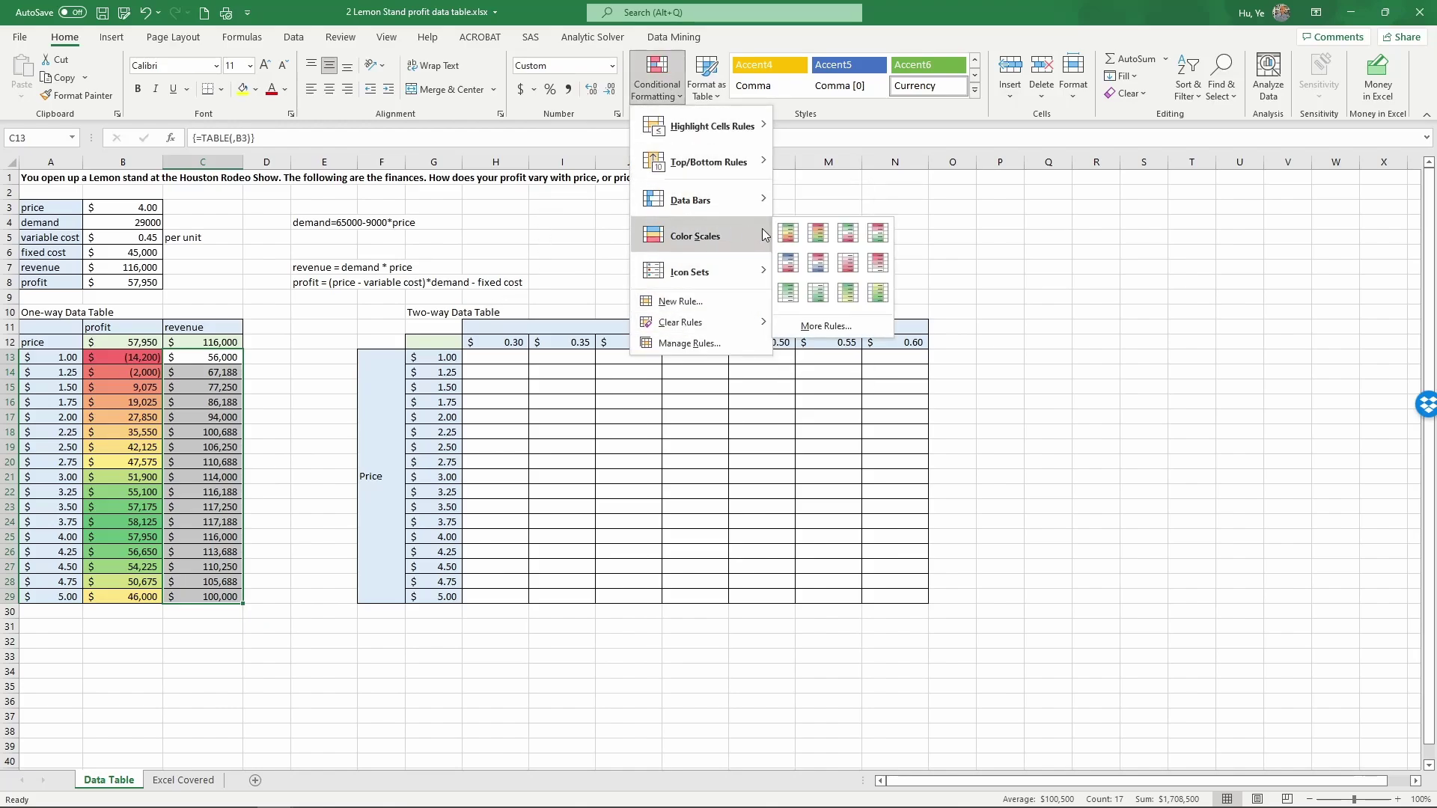
left_click(788, 232)
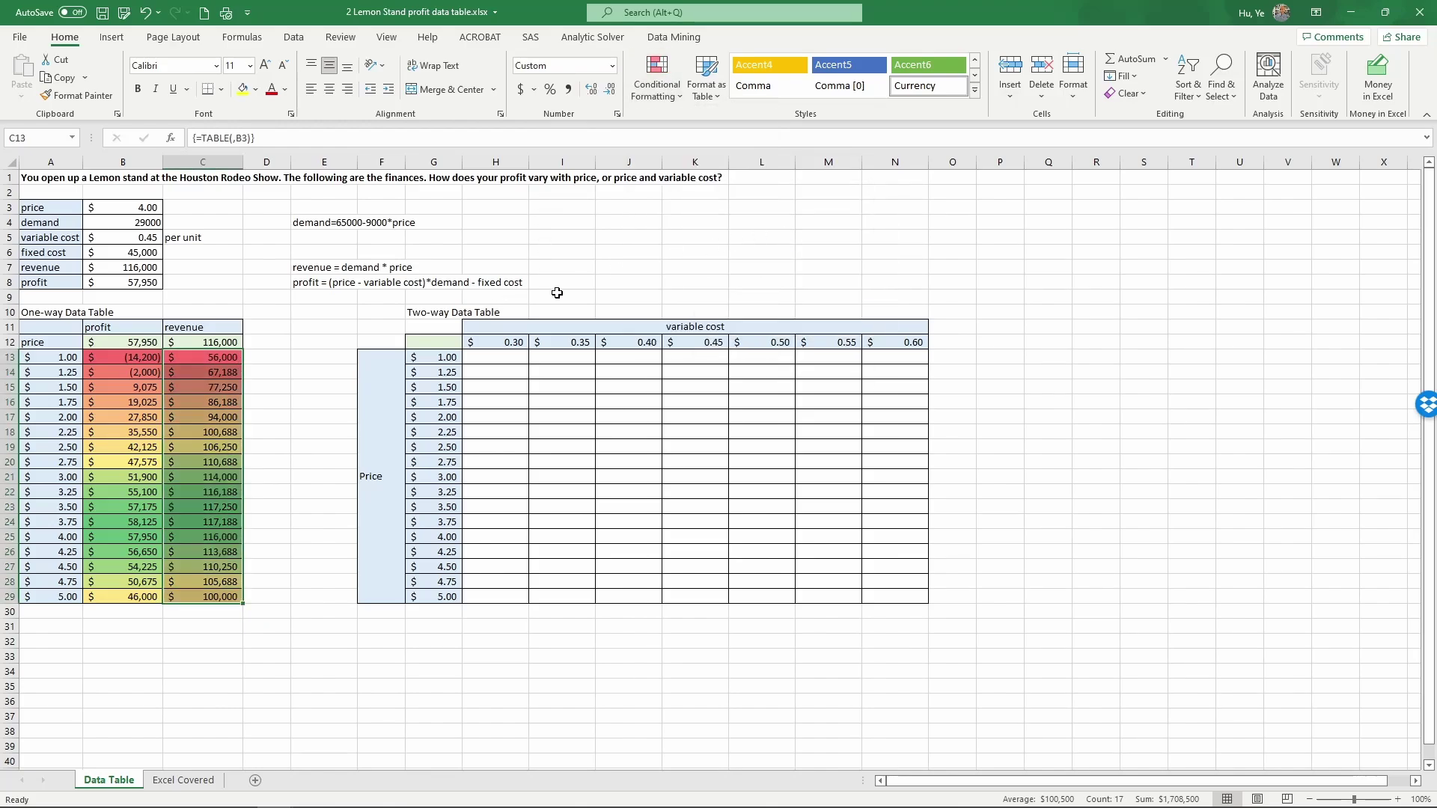
left_click(218, 649)
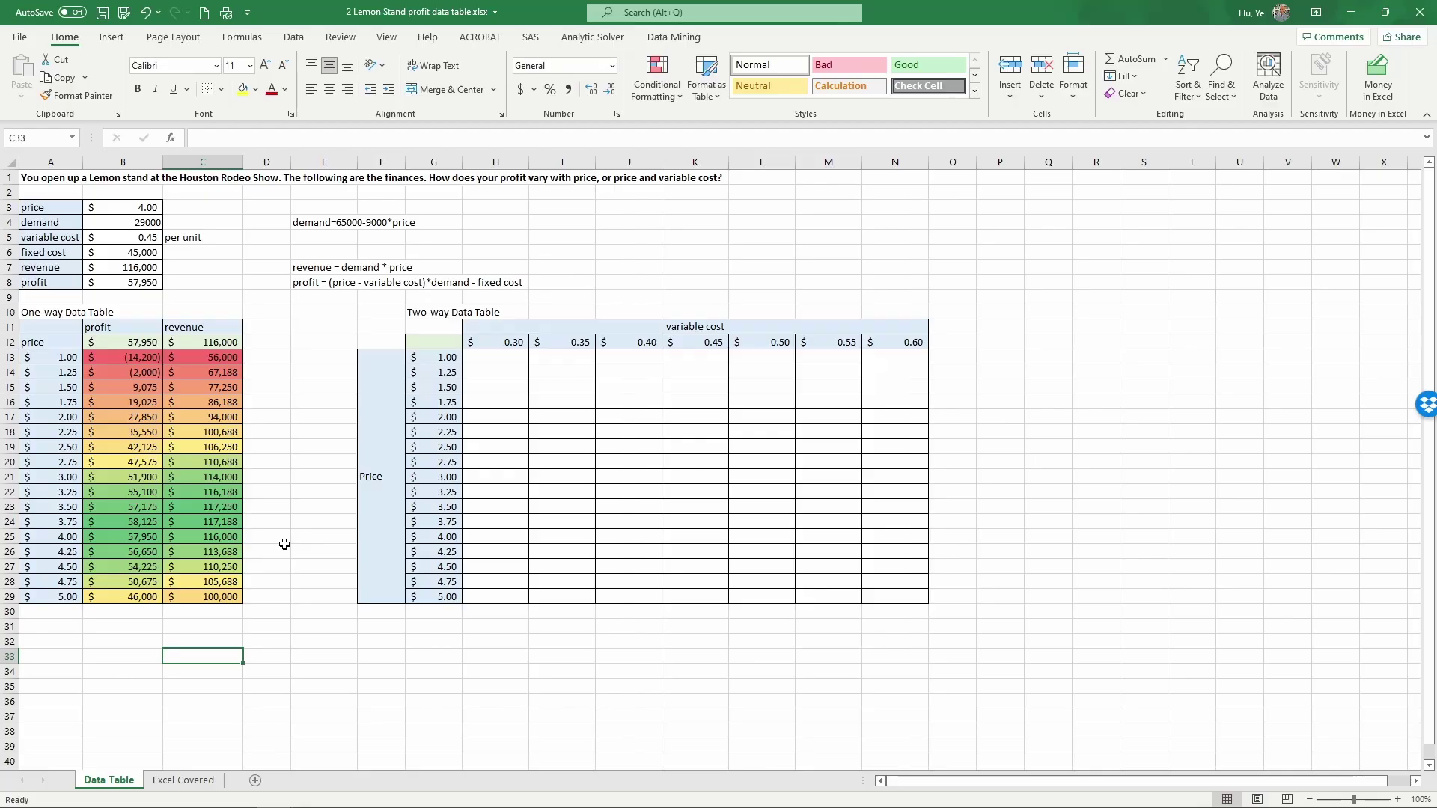
Look up the highest profit in the one-way table and its matching price
left_click(111, 522)
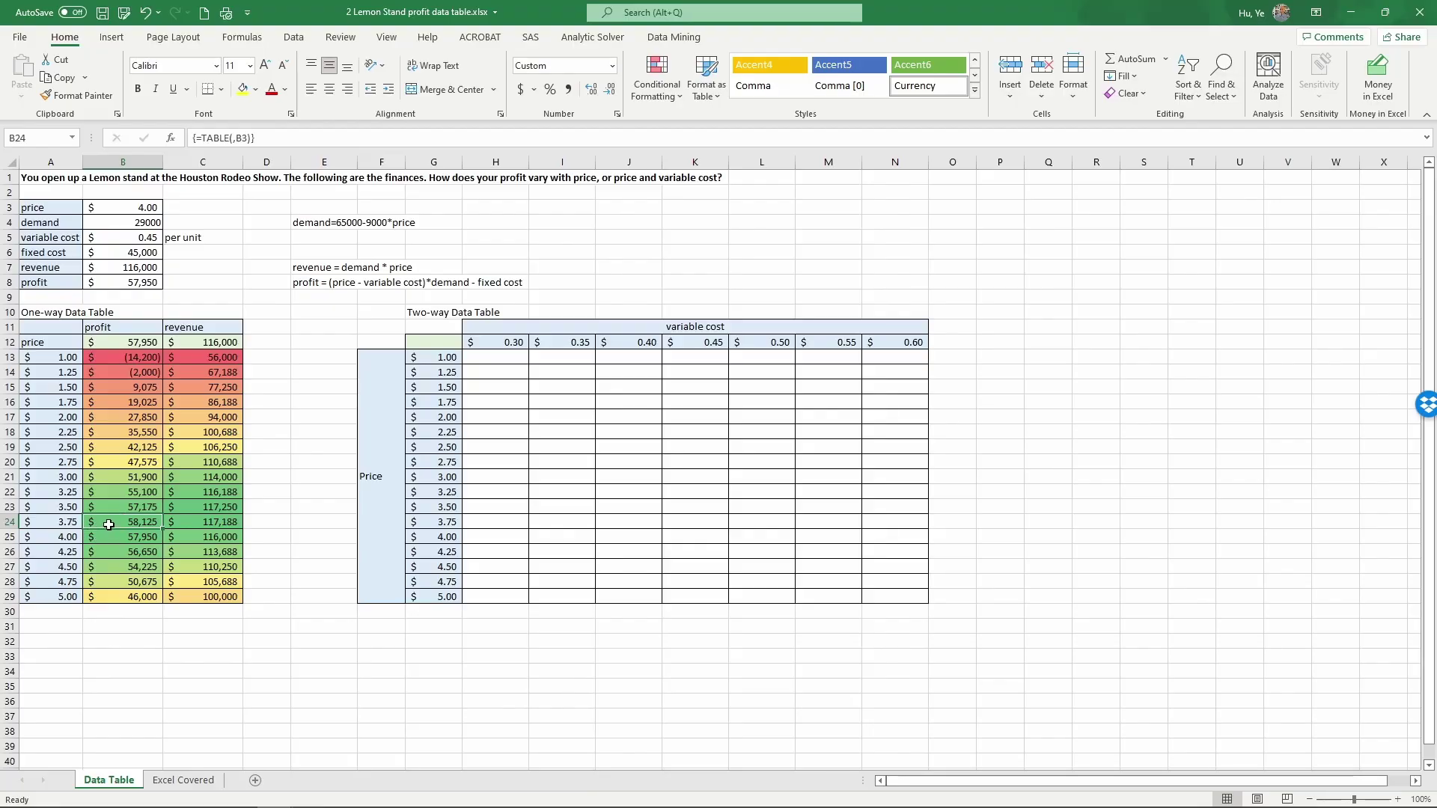
left_click(72, 523)
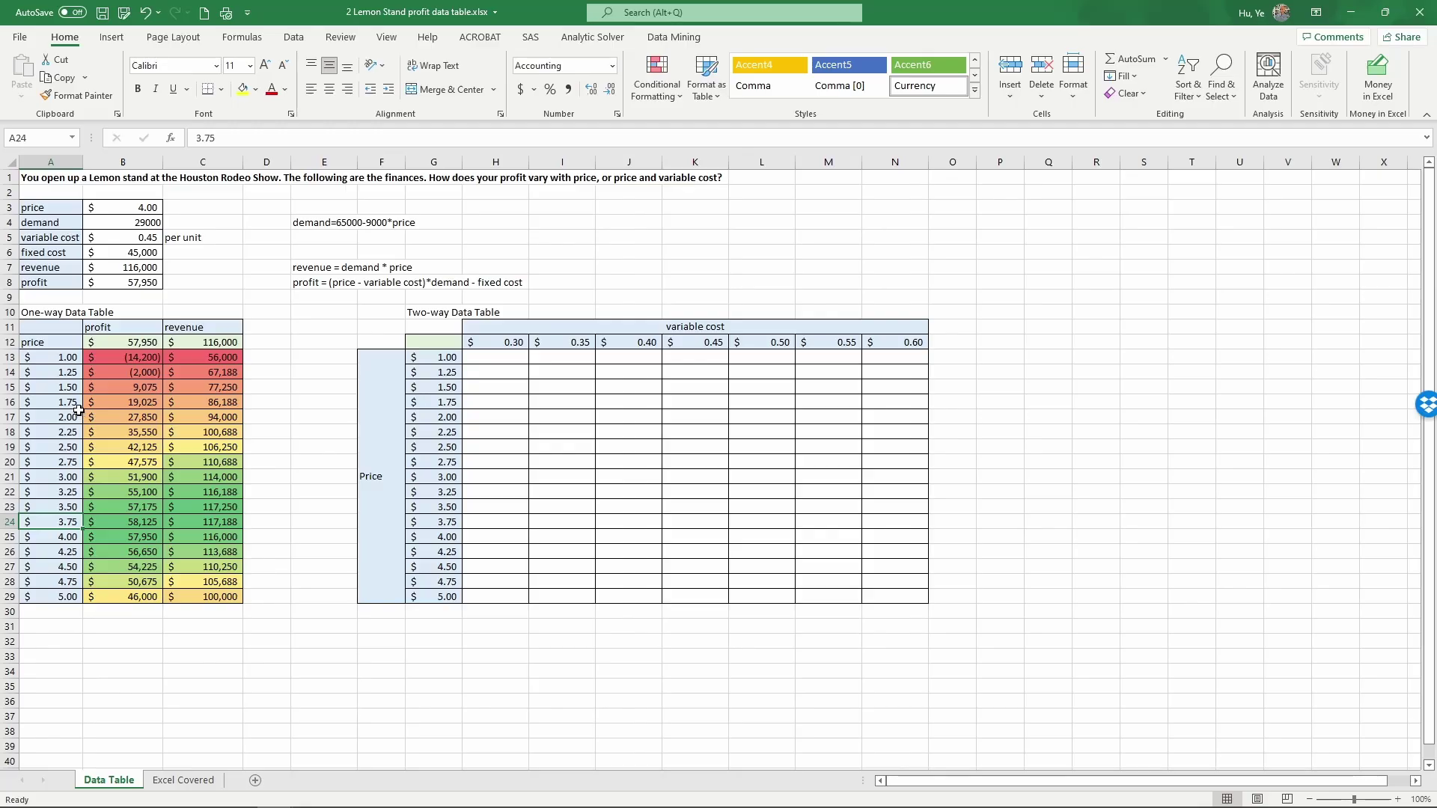
Chart A13:B29 as a scatter with smooth lines and markers, and place it enlarged in the empty area beside the two-way table
left_click_drag(56, 359, 119, 597)
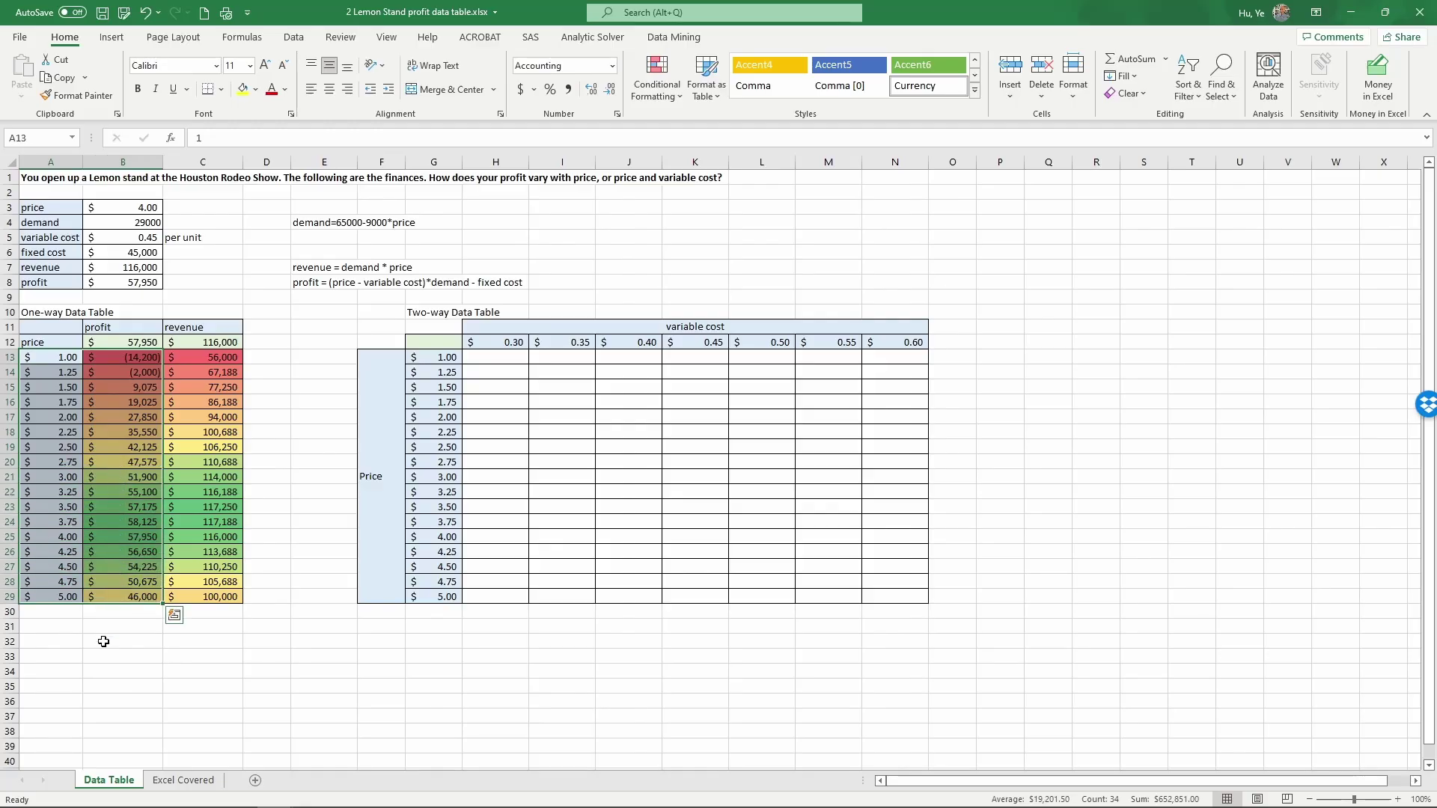
left_click(111, 36)
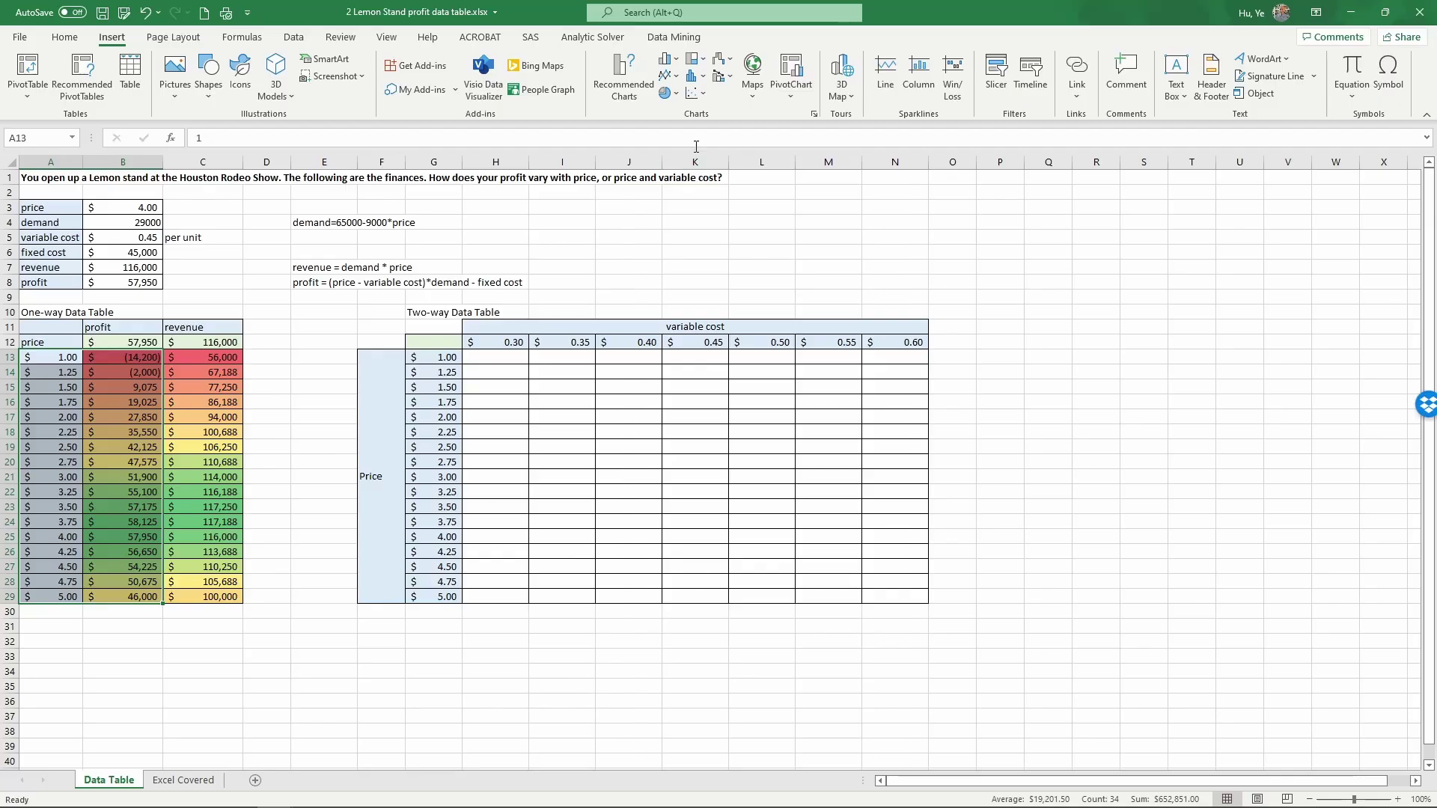
left_click(696, 93)
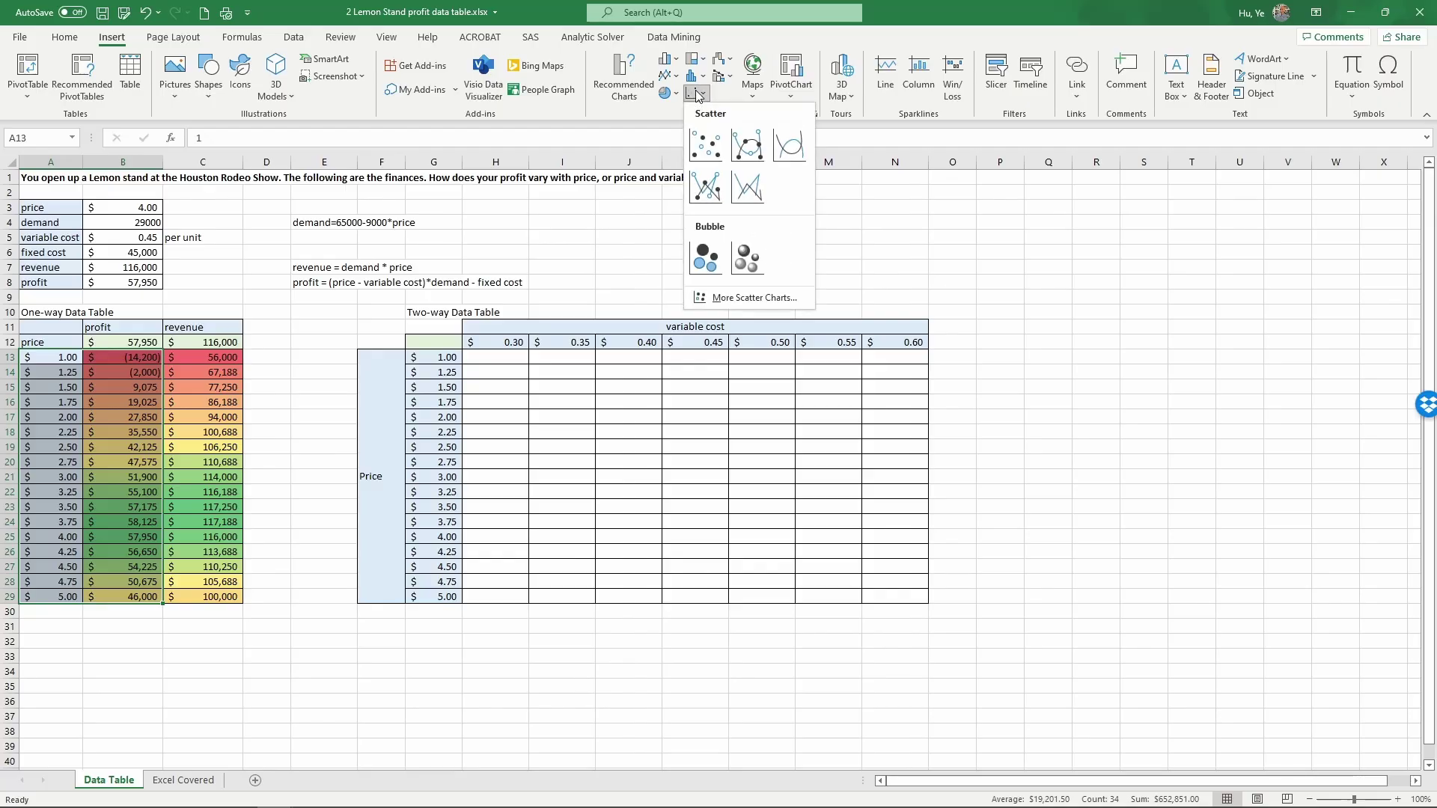
left_click(747, 146)
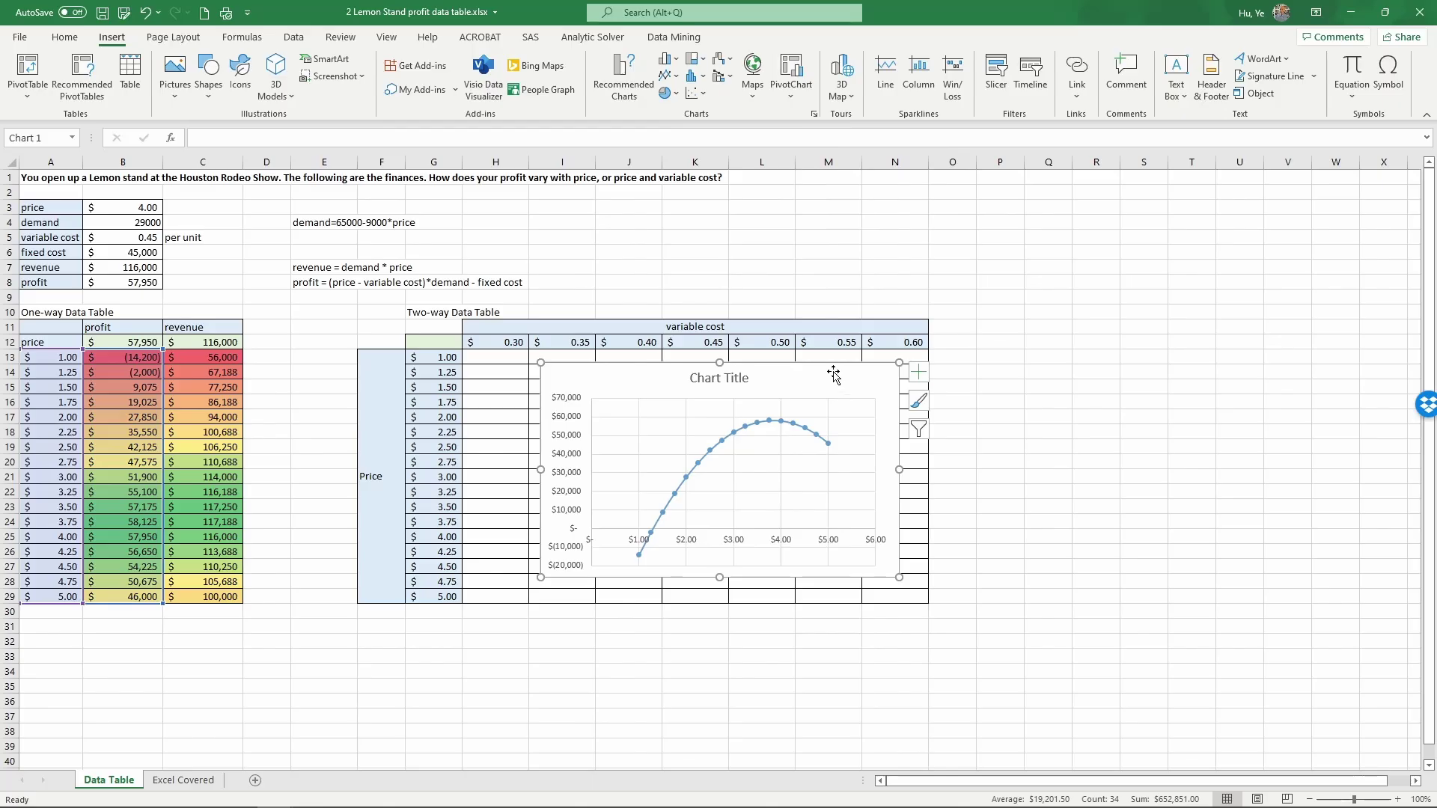
left_click_drag(839, 383, 1346, 236)
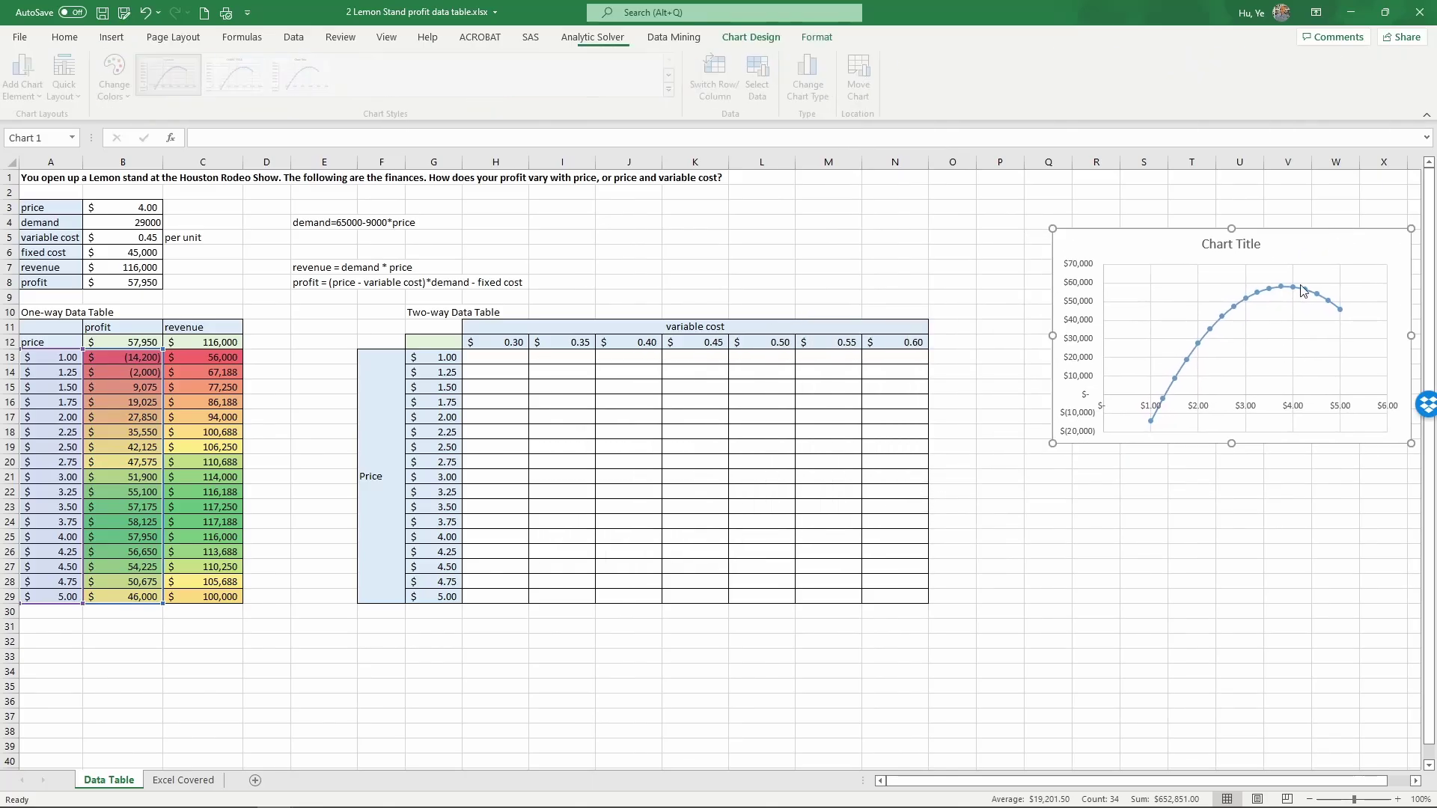
left_click_drag(1053, 443, 967, 597)
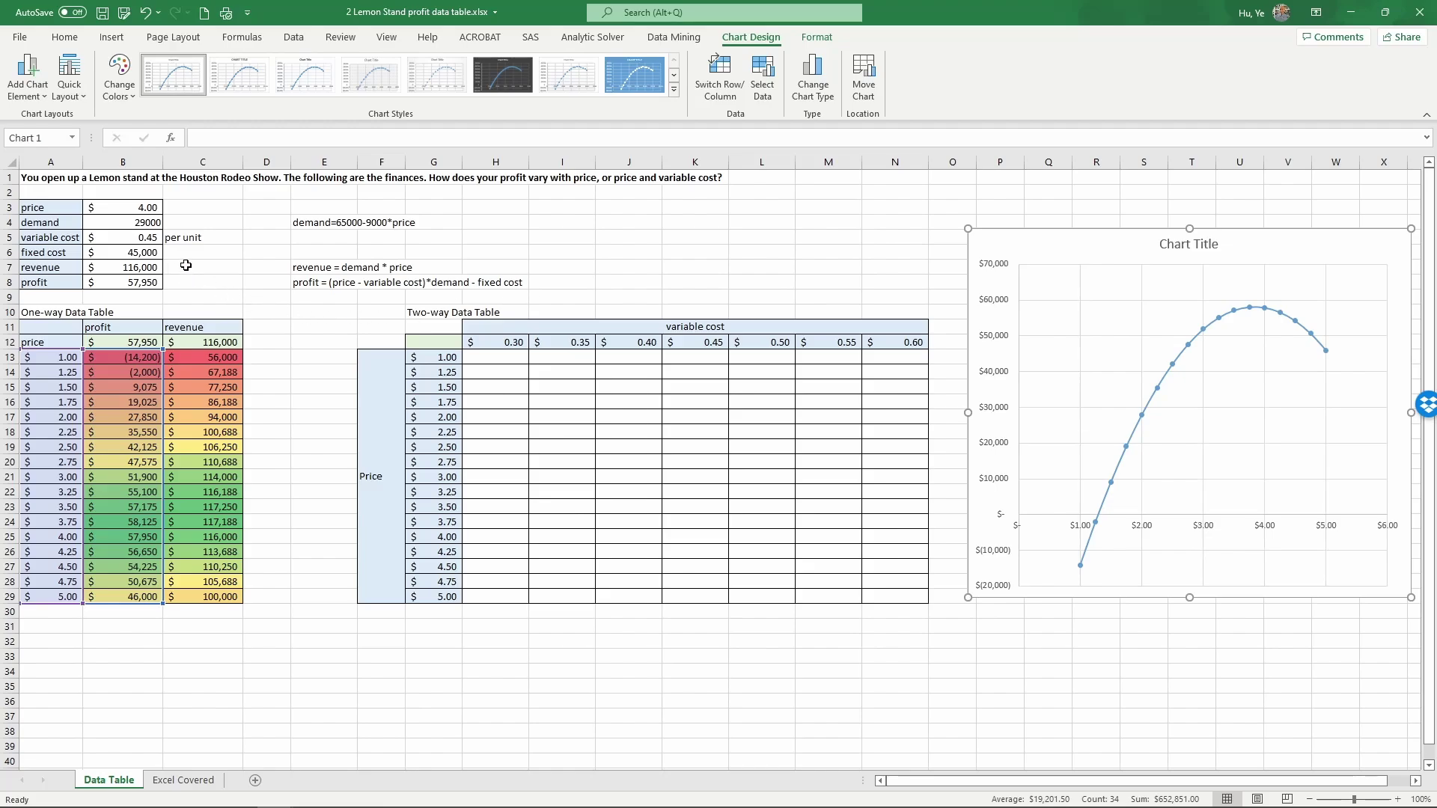
Add primary horizontal and primary vertical axis titles to the profit chart
left_click(27, 74)
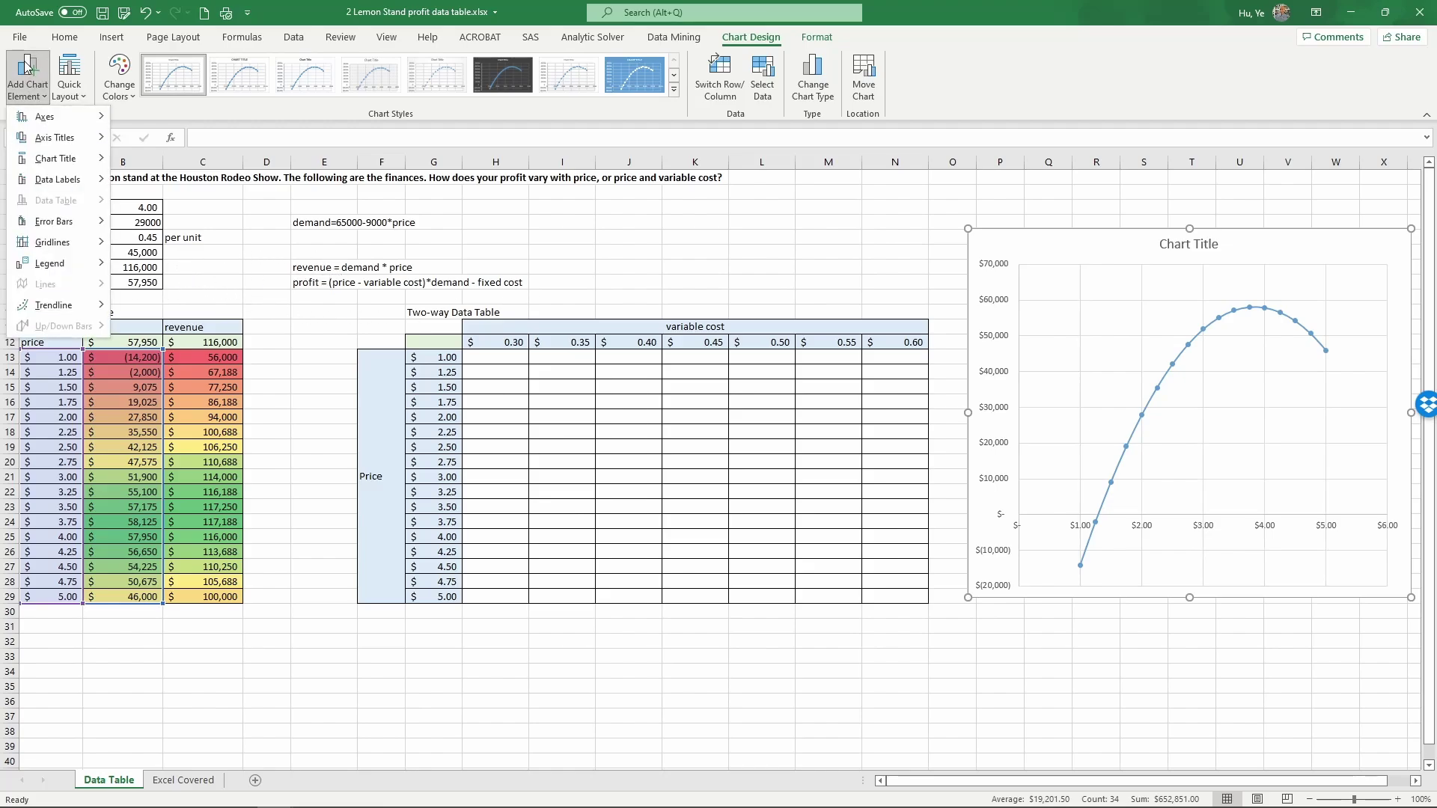
mouse_move(34, 146)
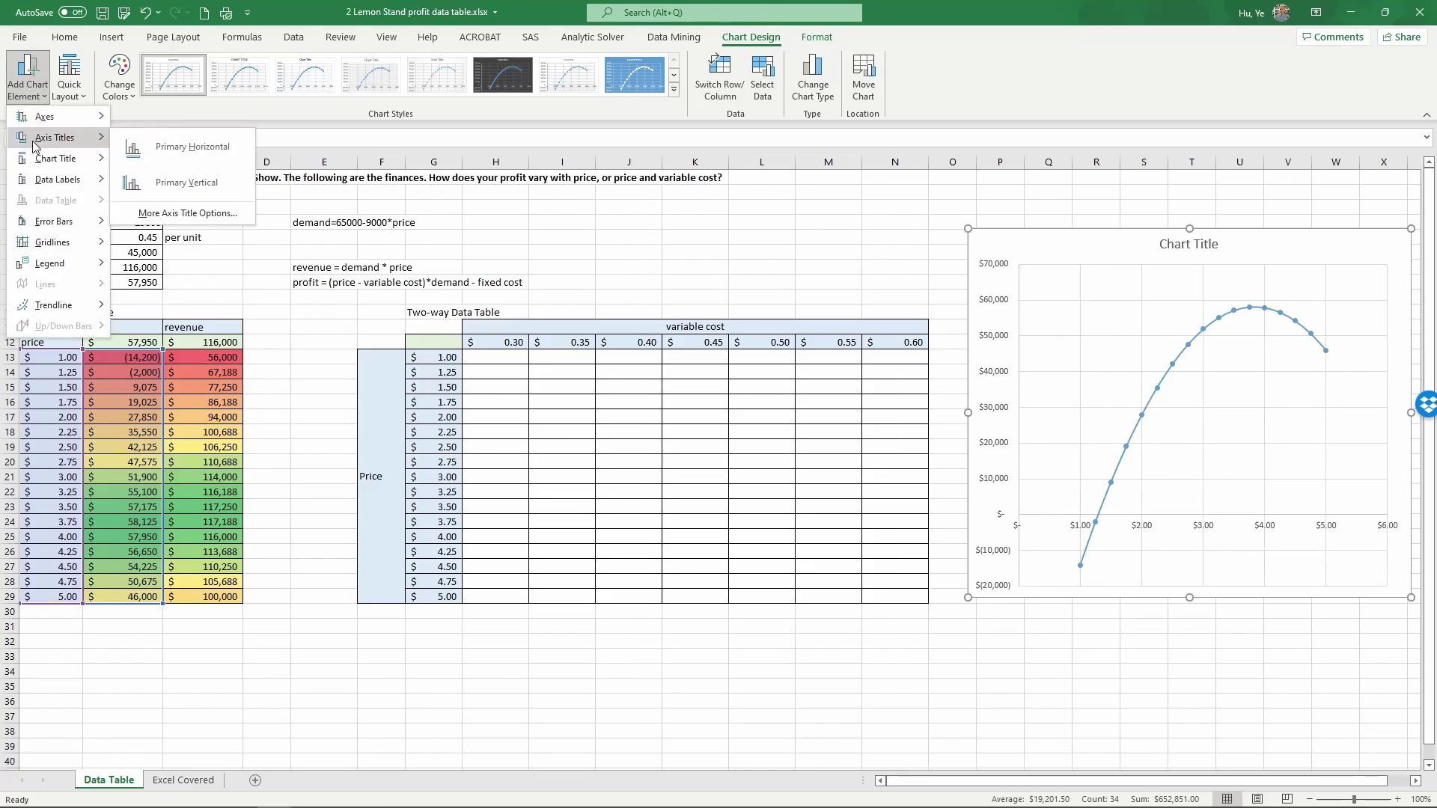
left_click(139, 146)
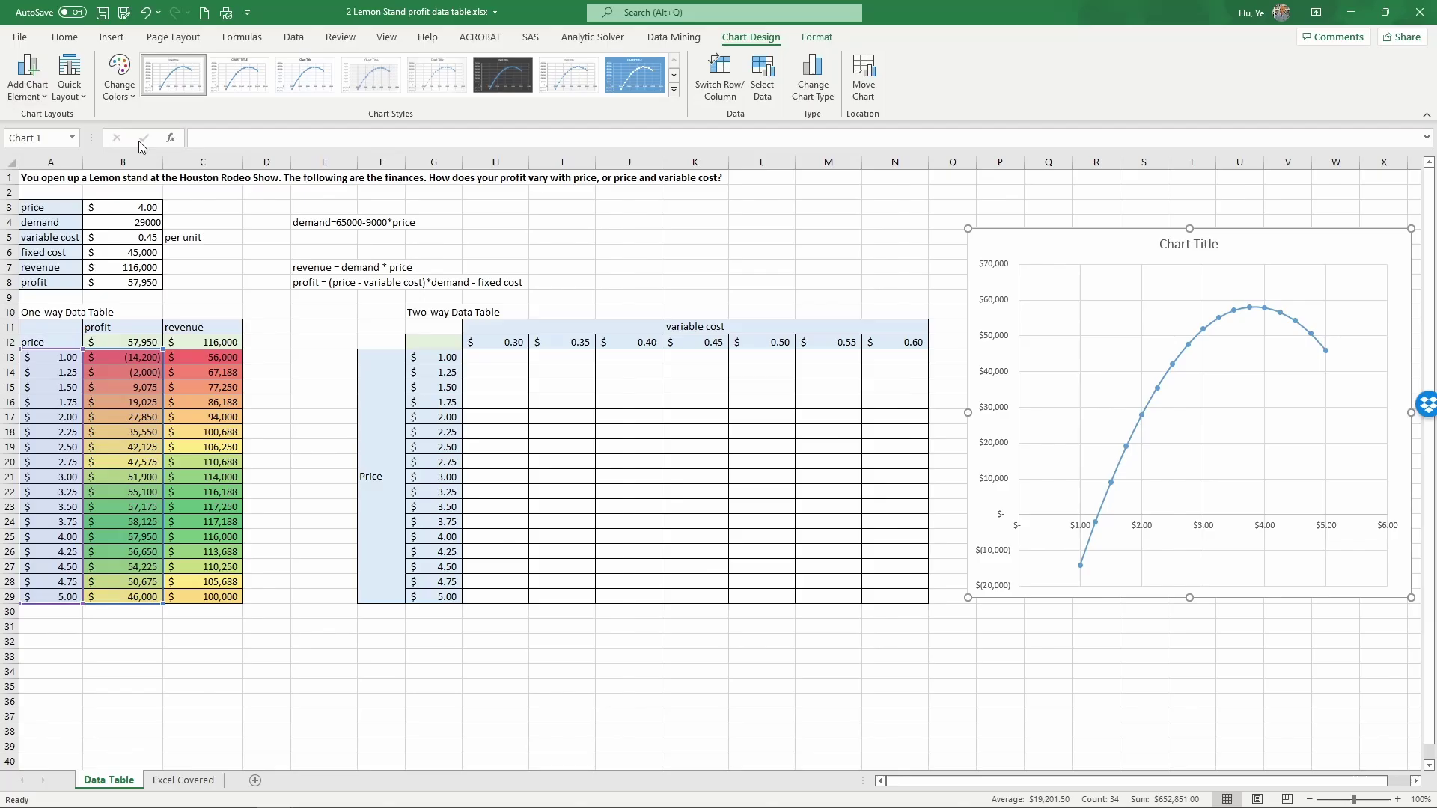
left_click(36, 75)
mouse_move(47, 135)
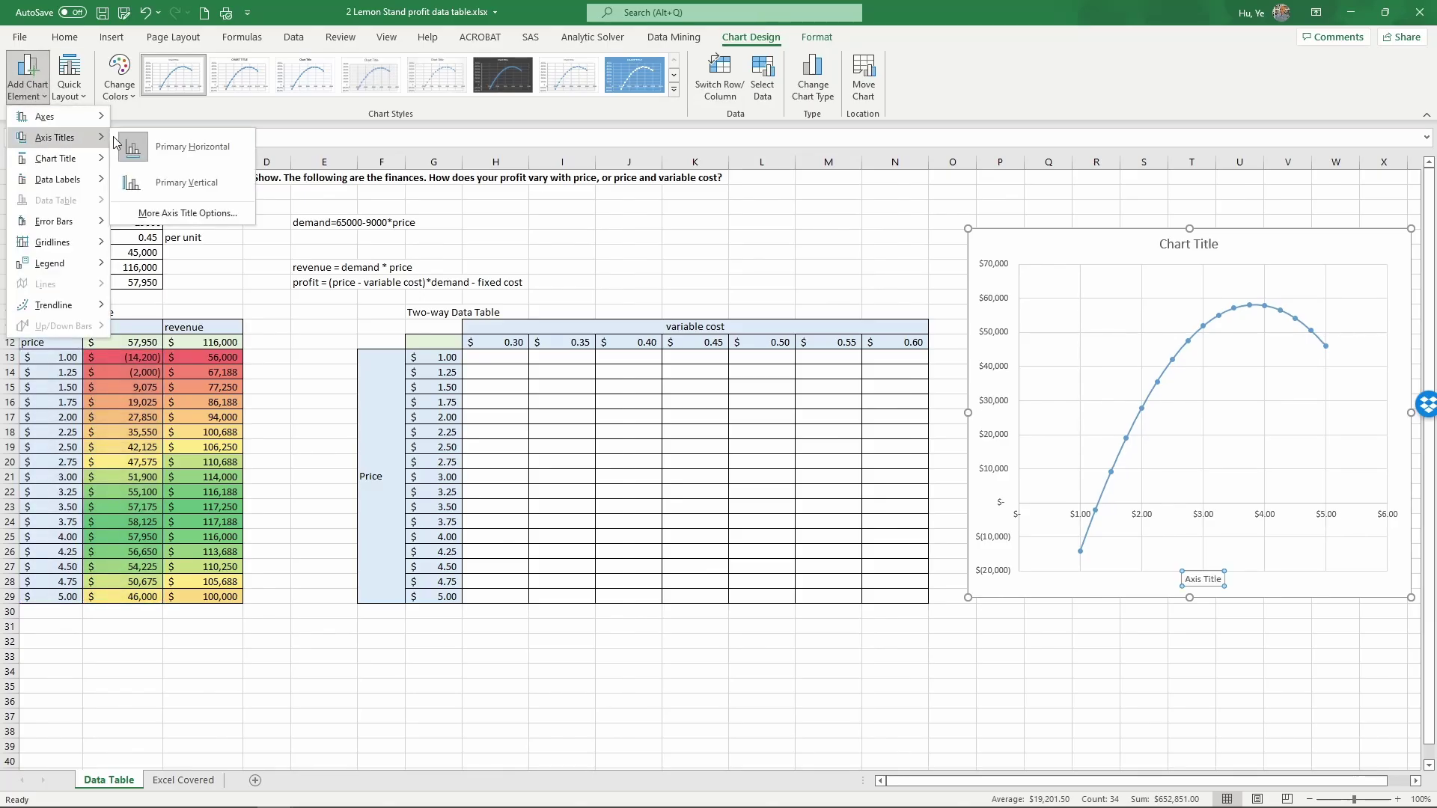
left_click(167, 187)
Label the chart's horizontal axis "Price" and its vertical axis "Profit"
left_click(1211, 580)
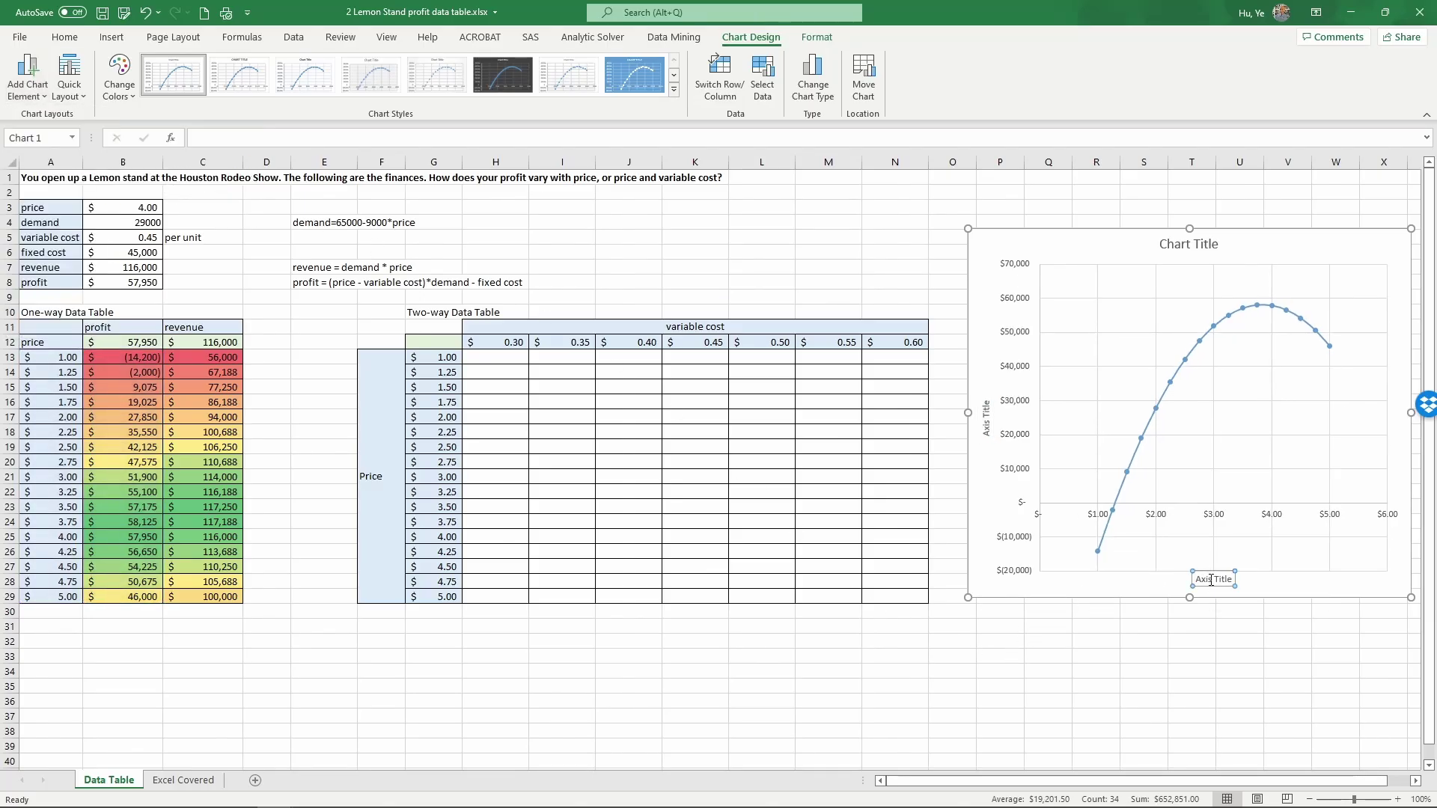
type("Price")
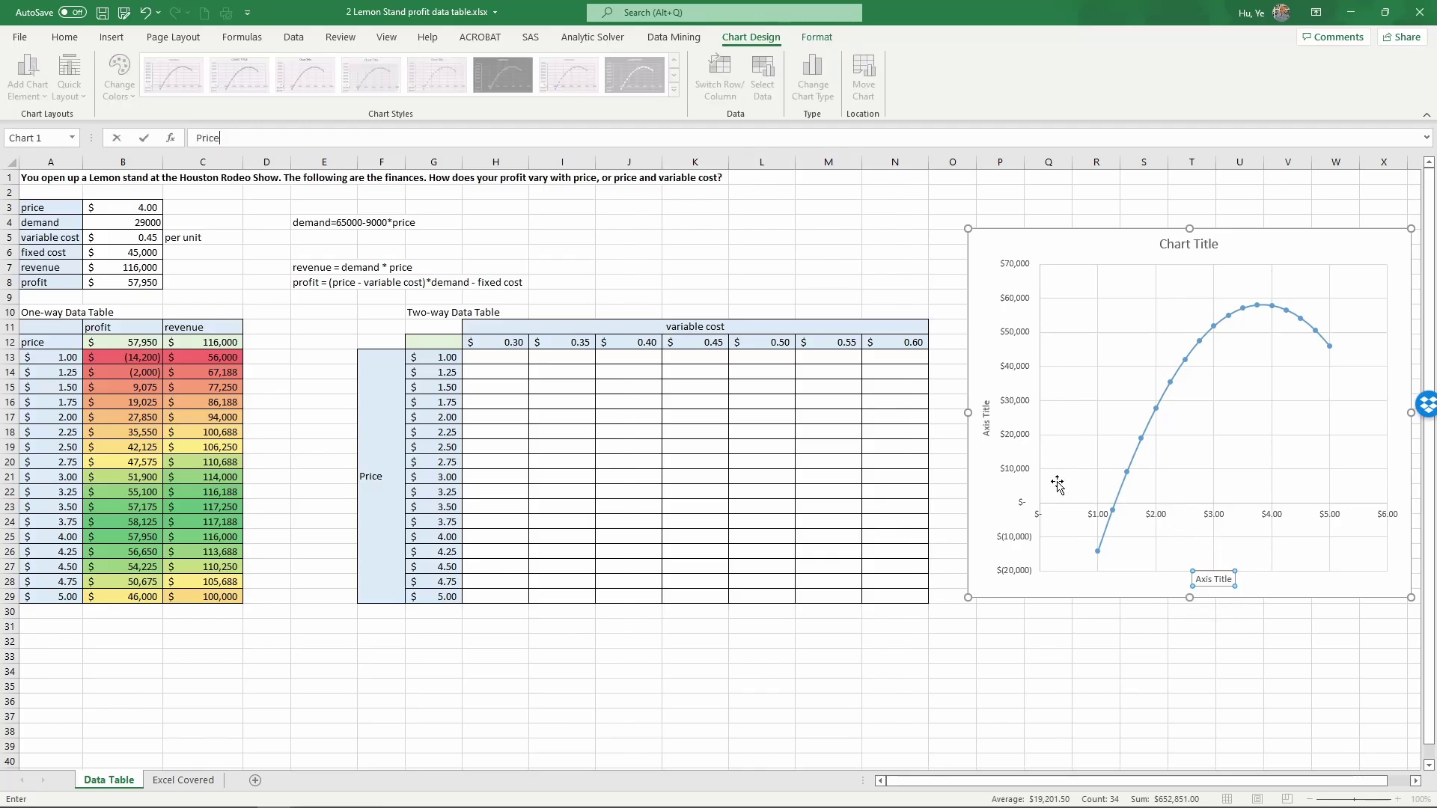
left_click(987, 428)
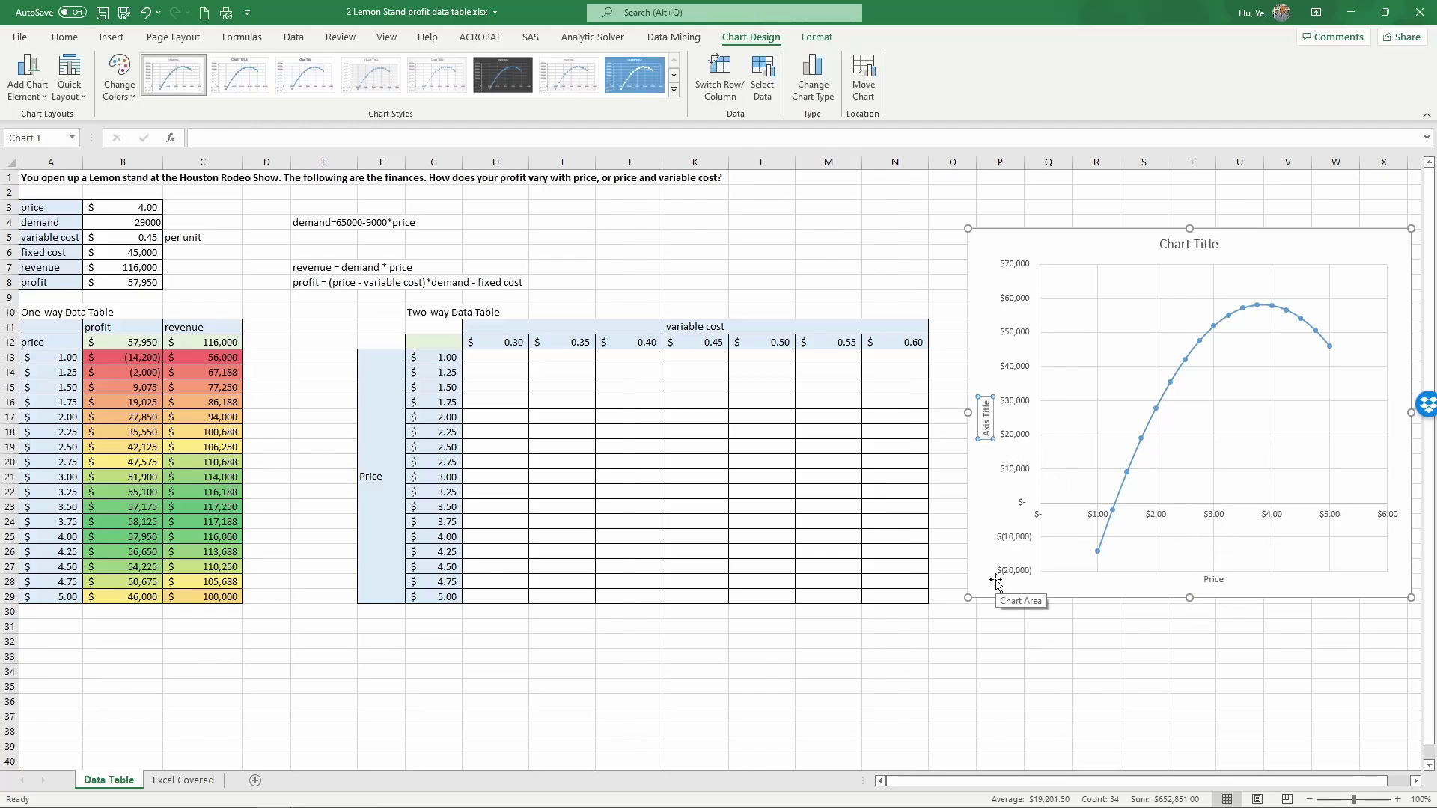
type("Profi")
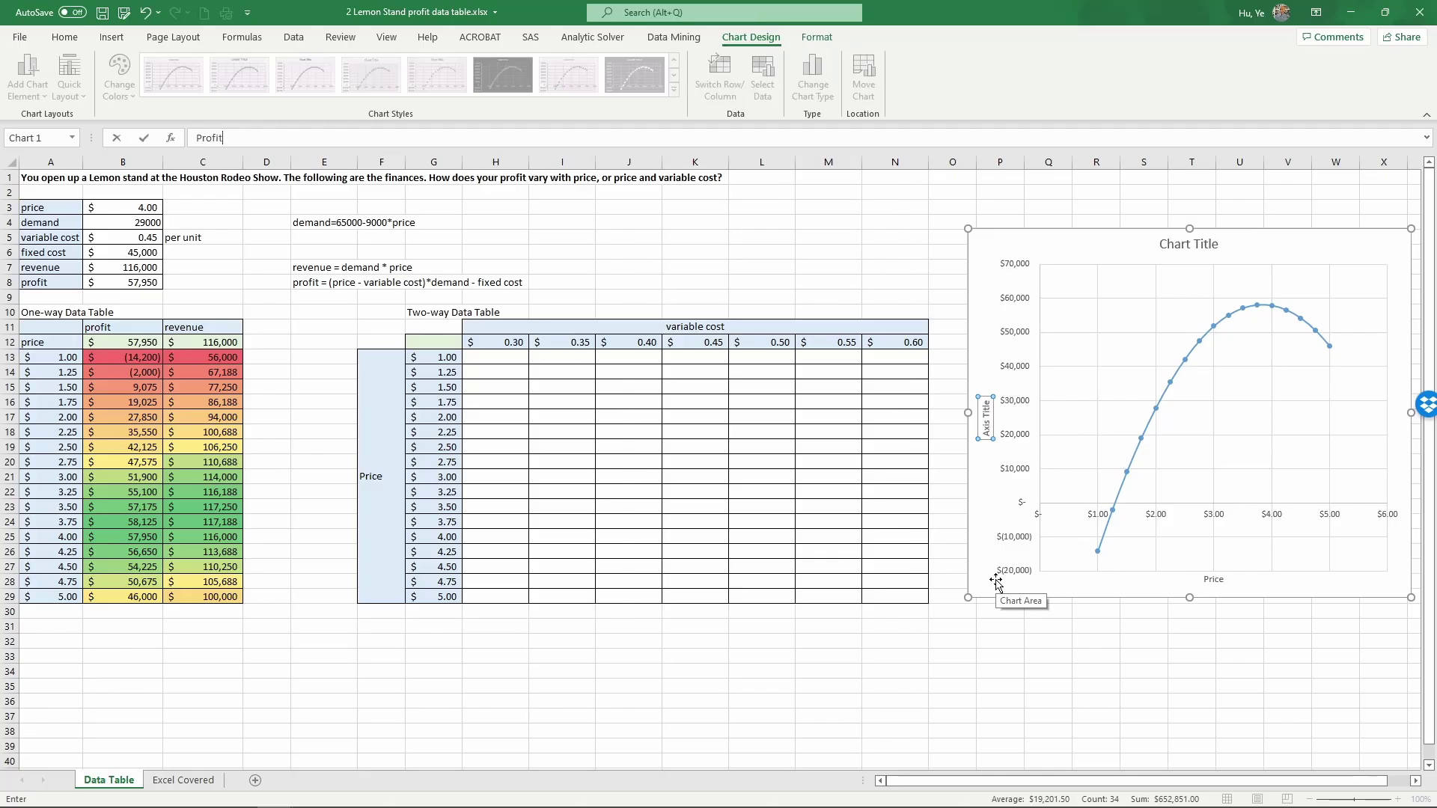
type("t")
Title the chart "How Profit Varies with Price" and widen it slightly toward the two-way table
left_click(1173, 247)
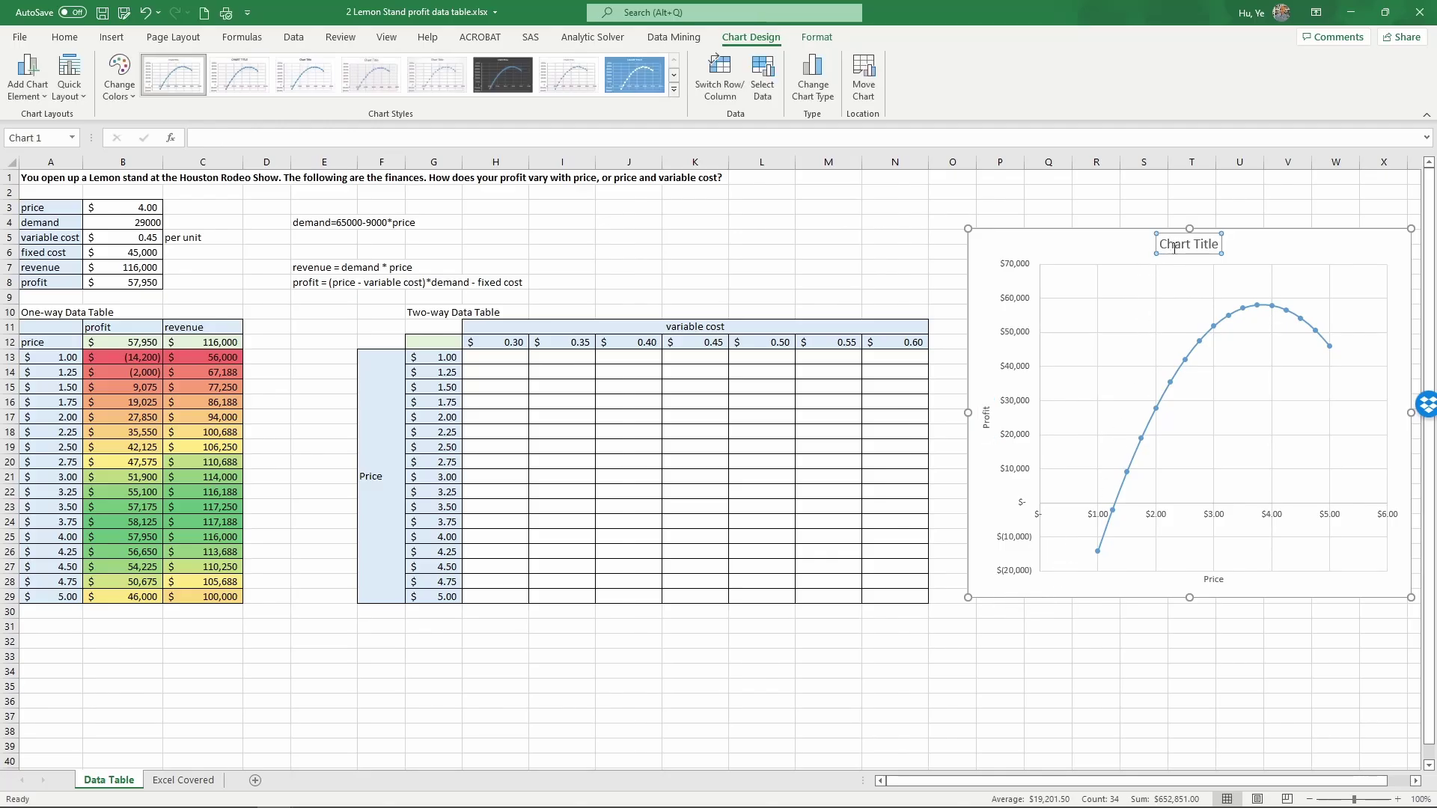
type("How")
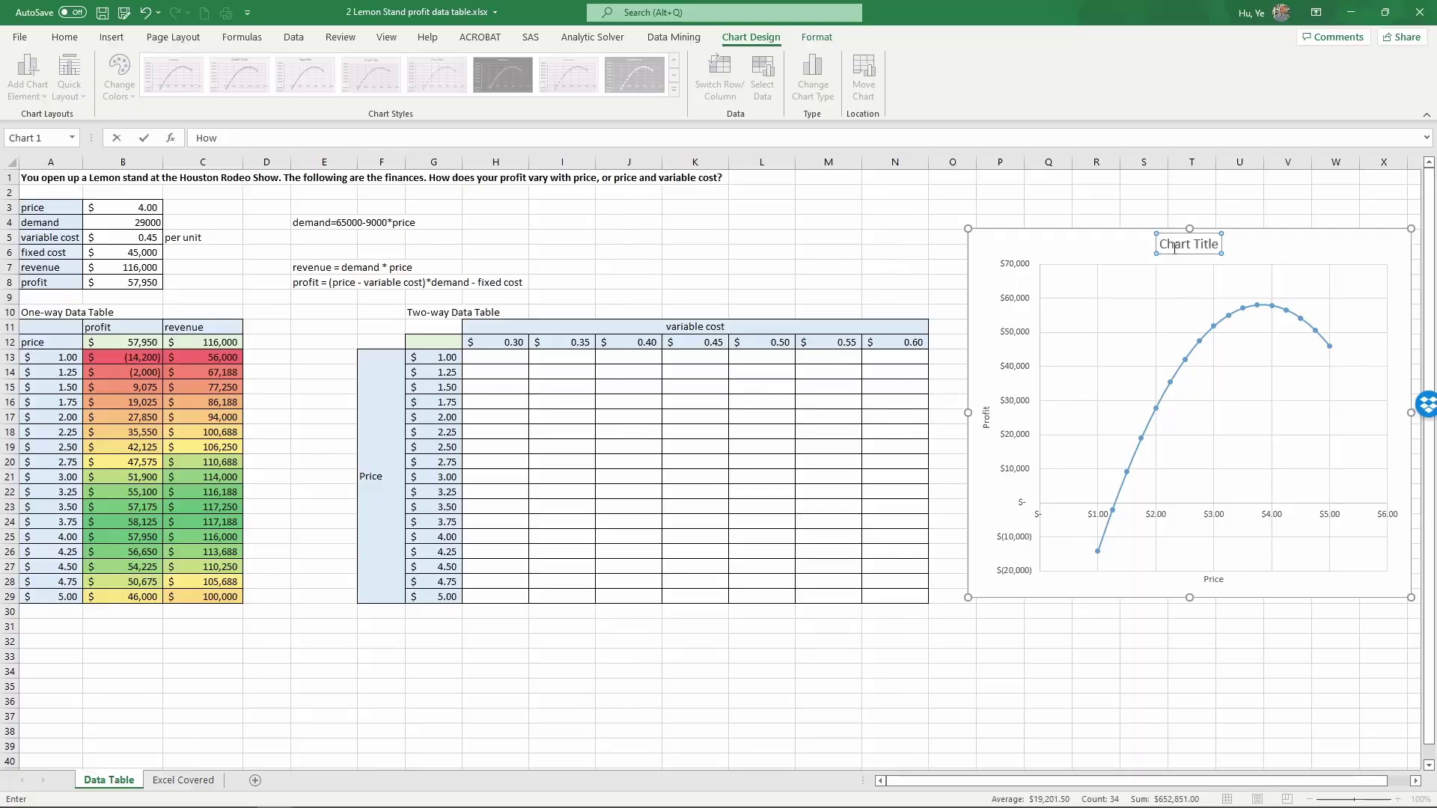
type(" Profit Varies with Price")
key("Return")
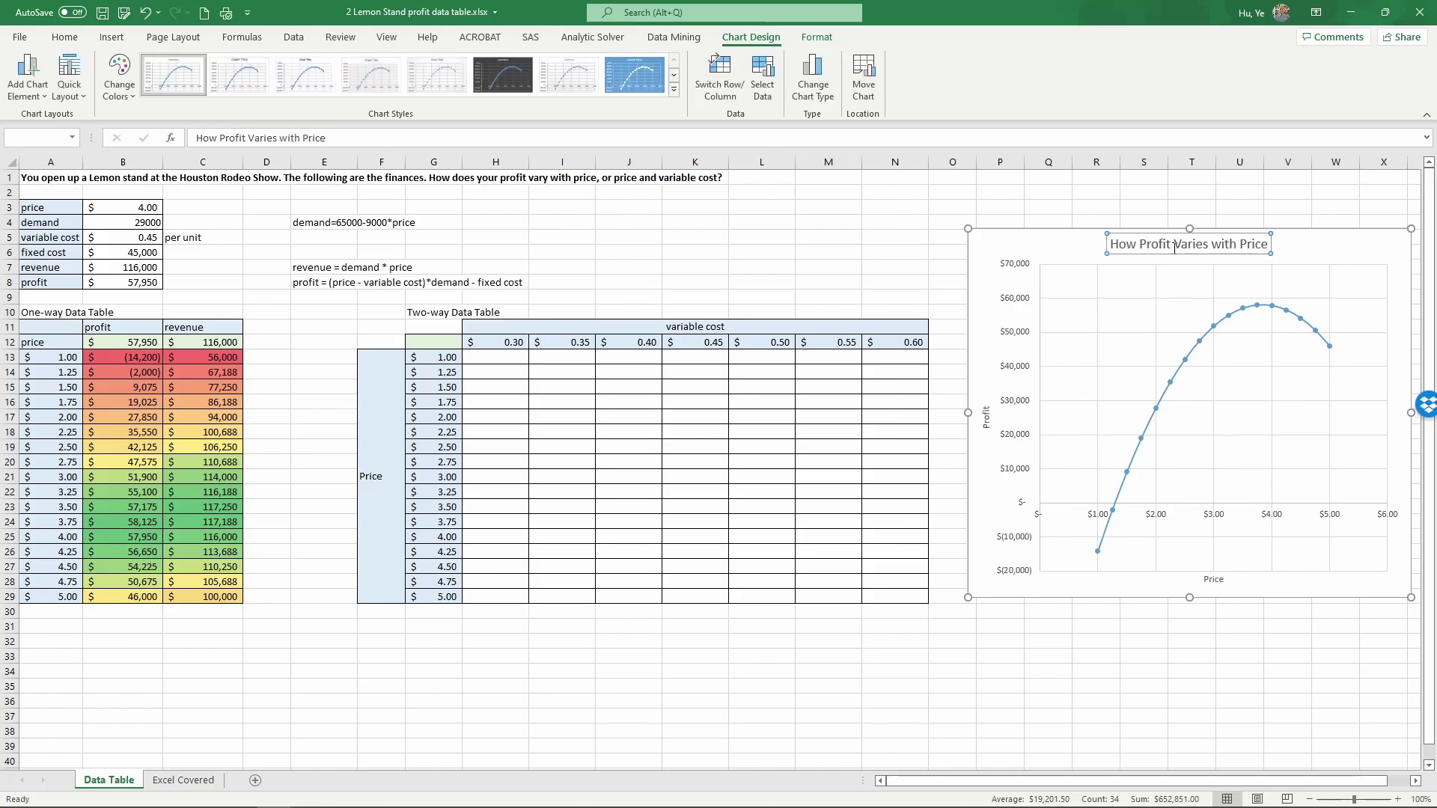
left_click_drag(967, 412, 938, 413)
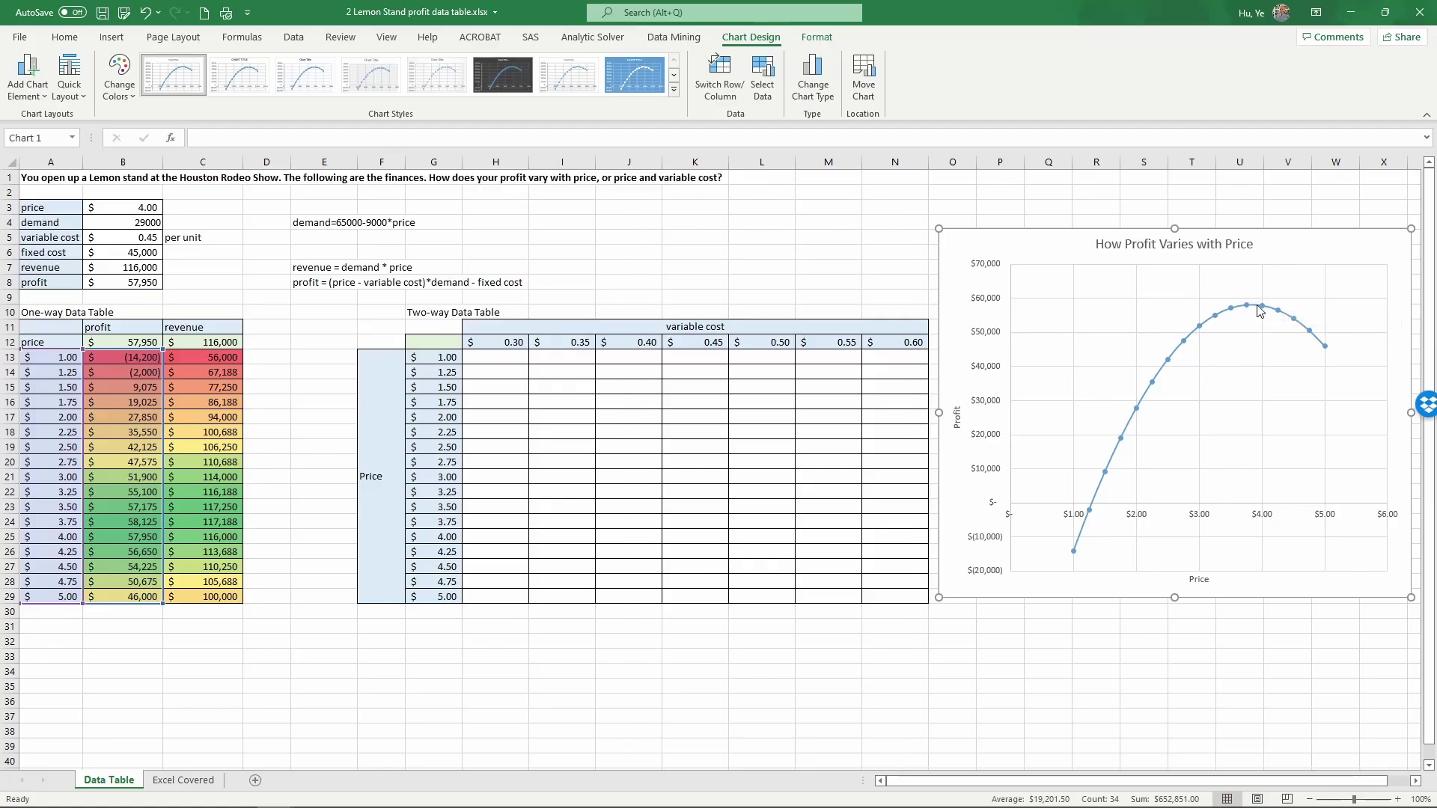
Highlight the most profitable price, cell A24 in the one-way table, with a yellow fill
left_click(294, 474)
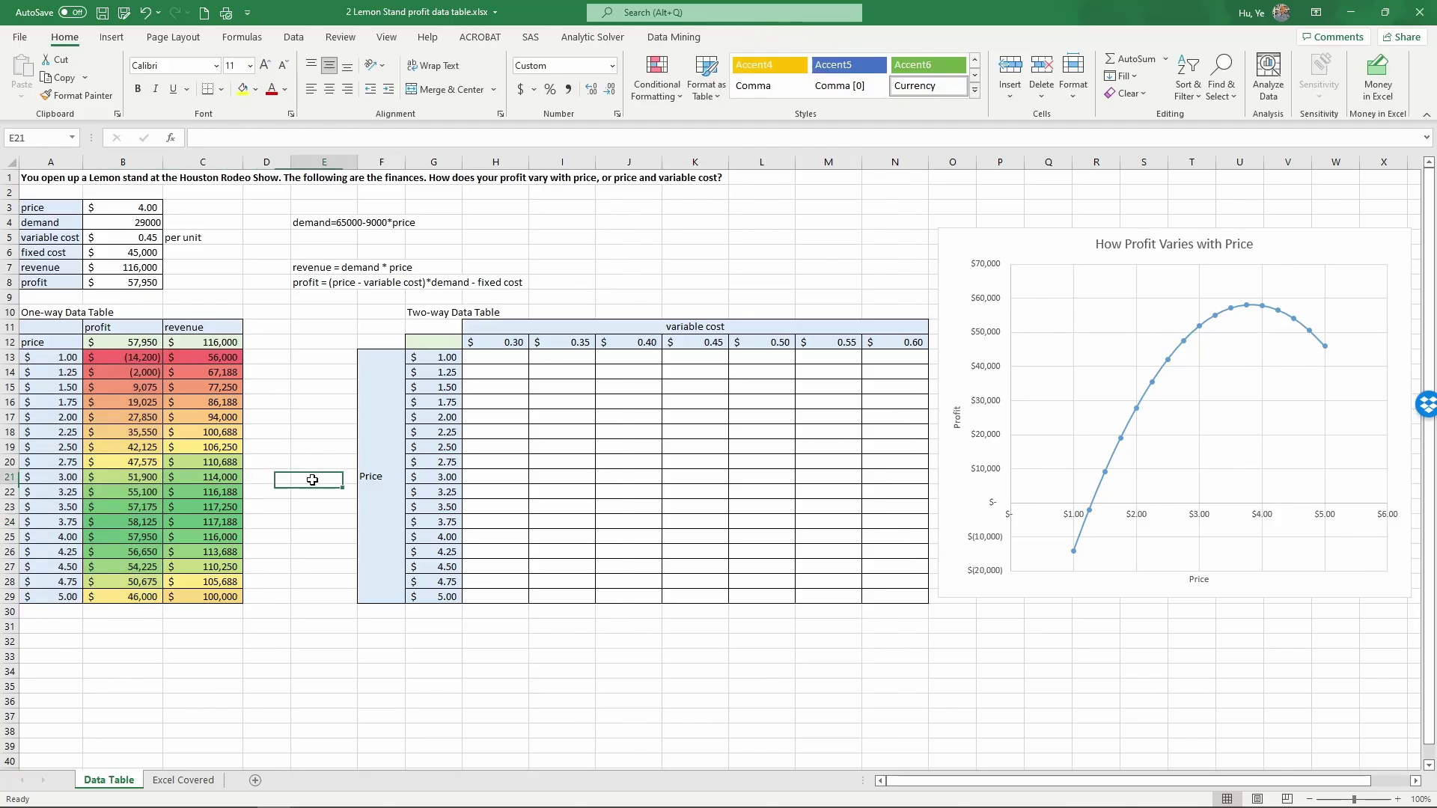
left_click(124, 523)
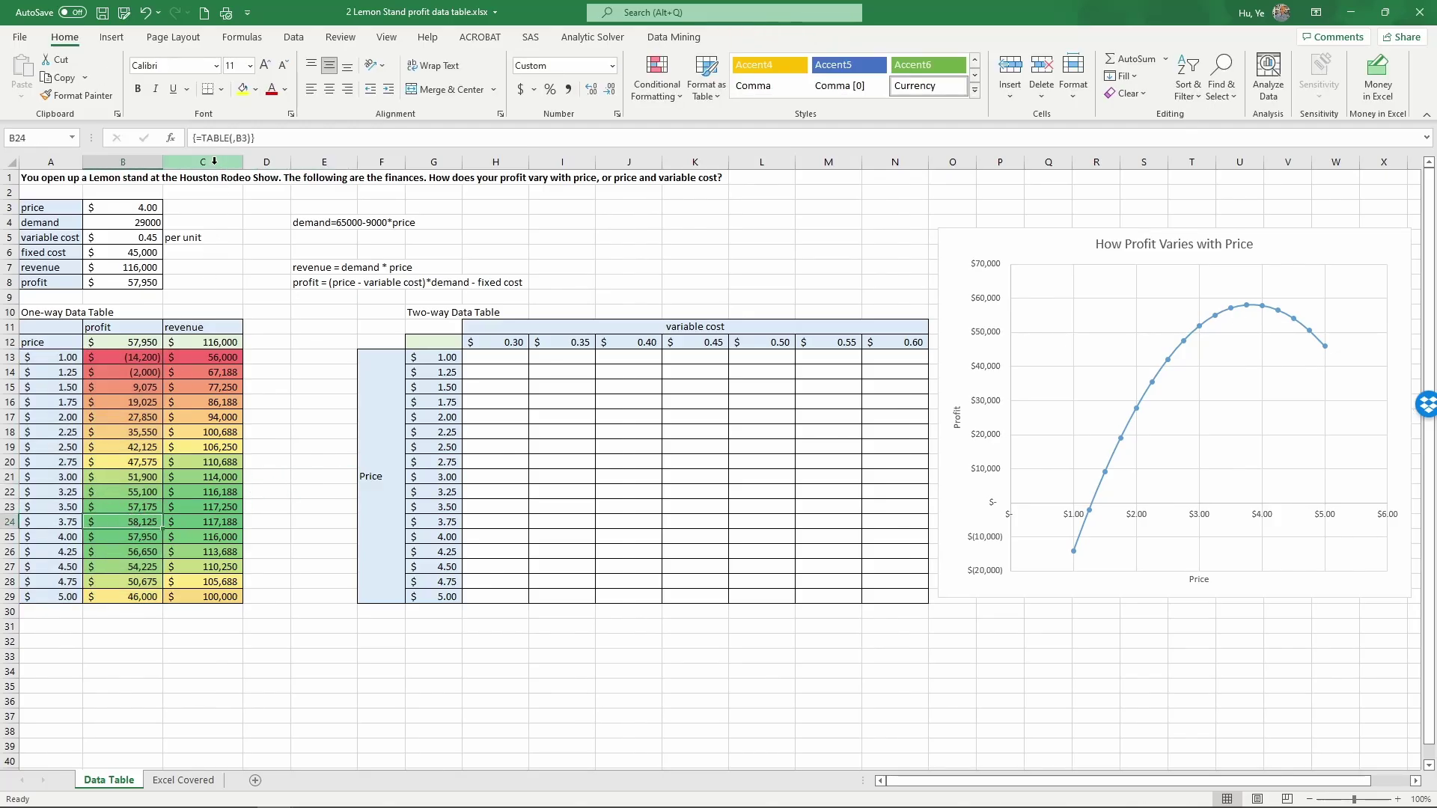
left_click(68, 521)
left_click(243, 89)
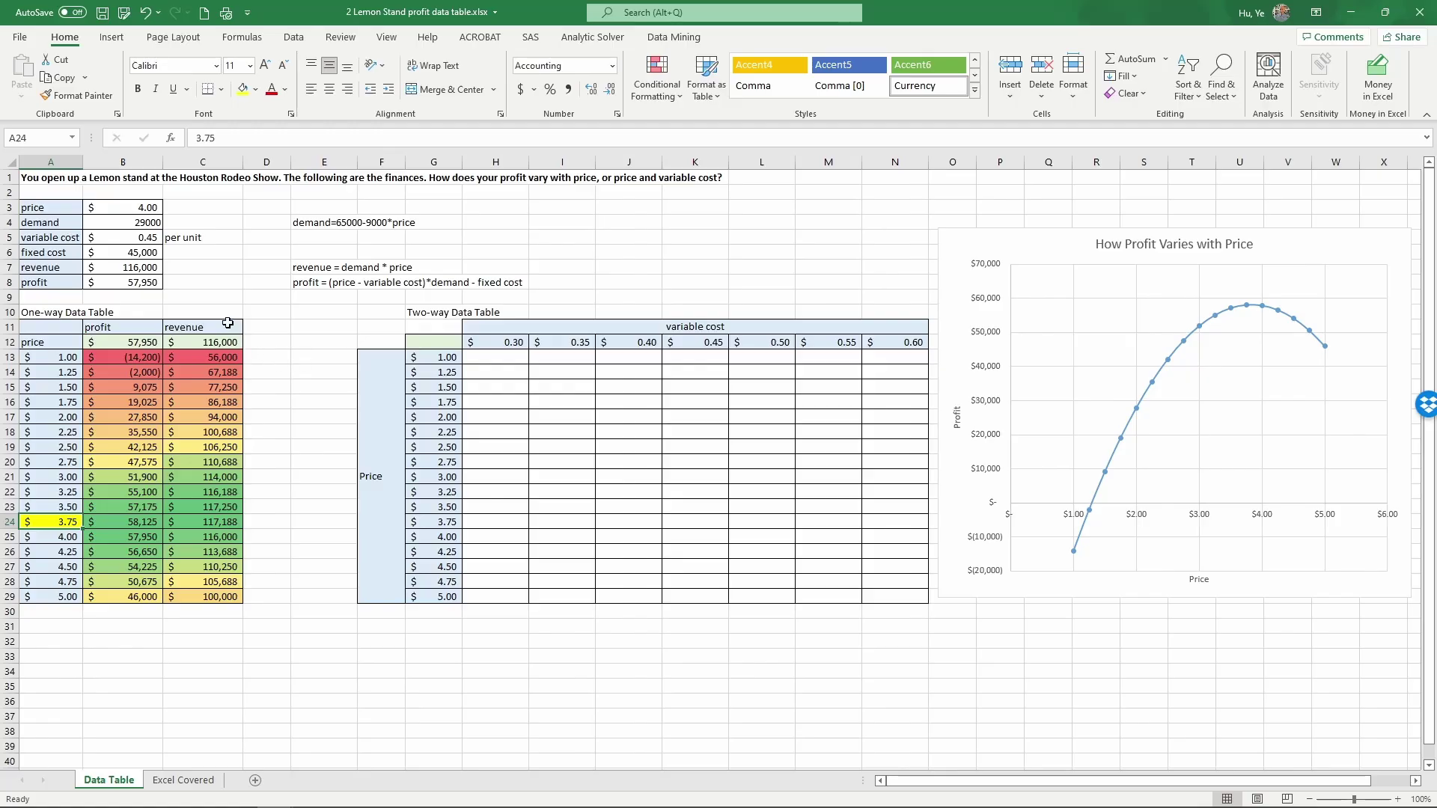
Set the fixed cost in B6 to 30000 and check the highest profit and its price in the one-way table
left_click(132, 250)
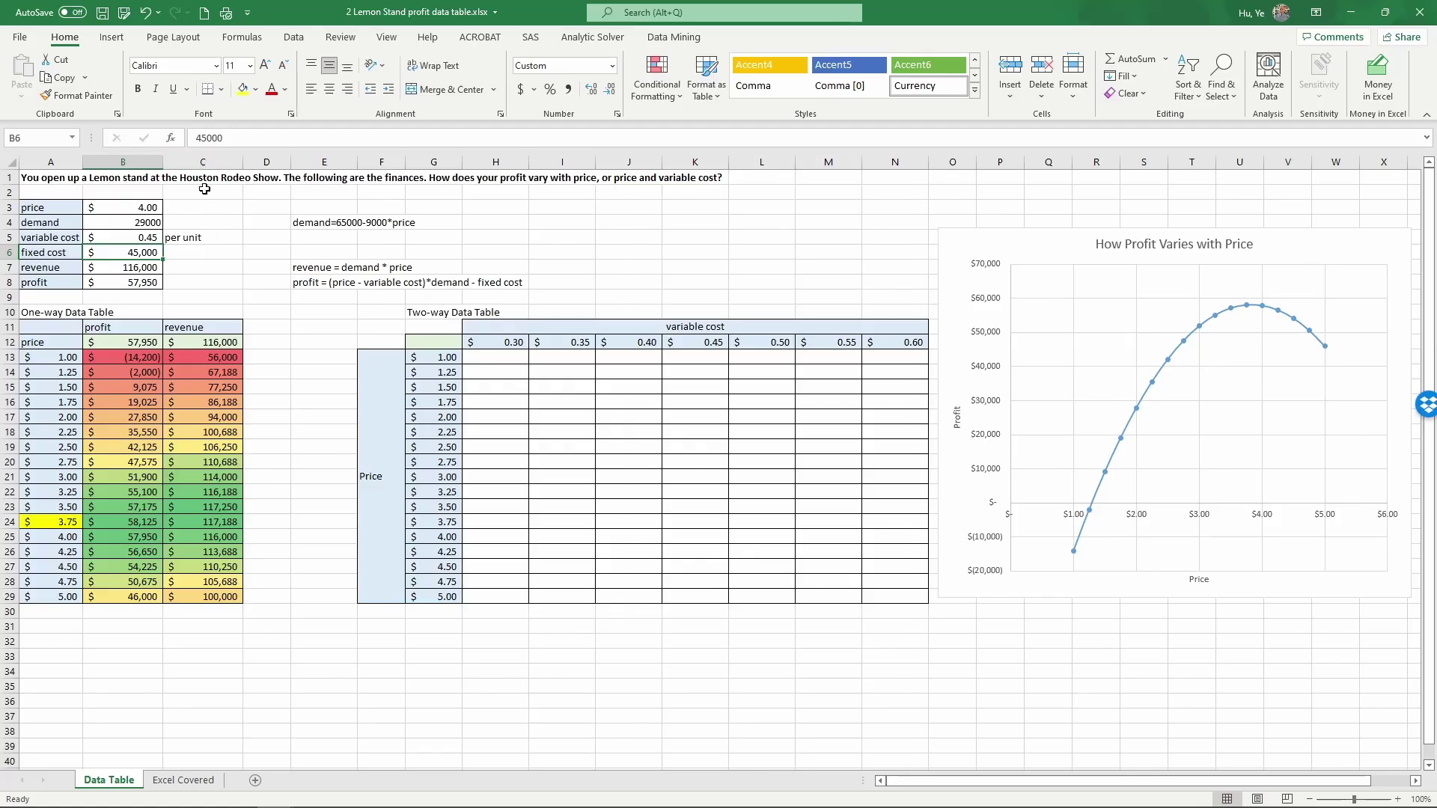
type("30")
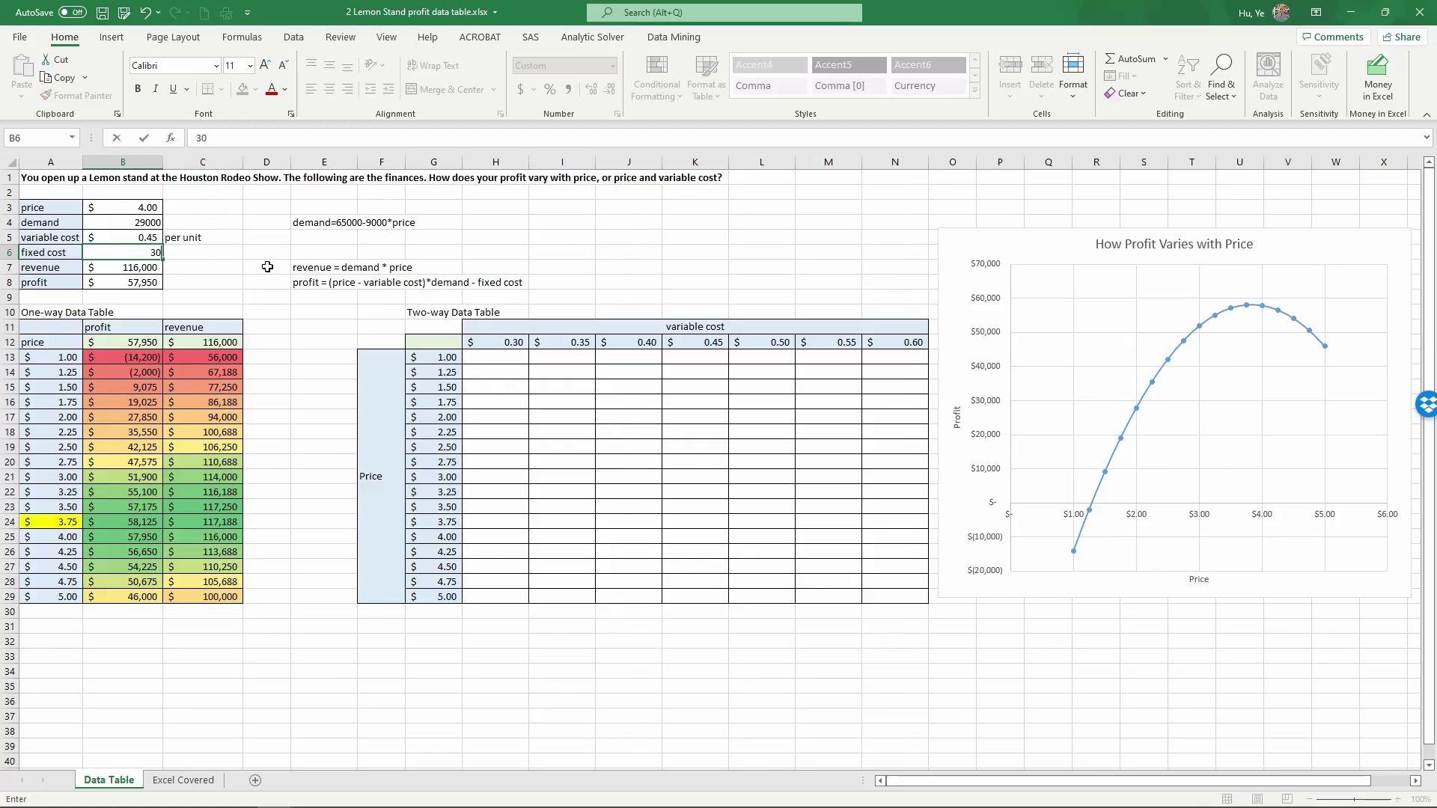
type("000")
key("Return")
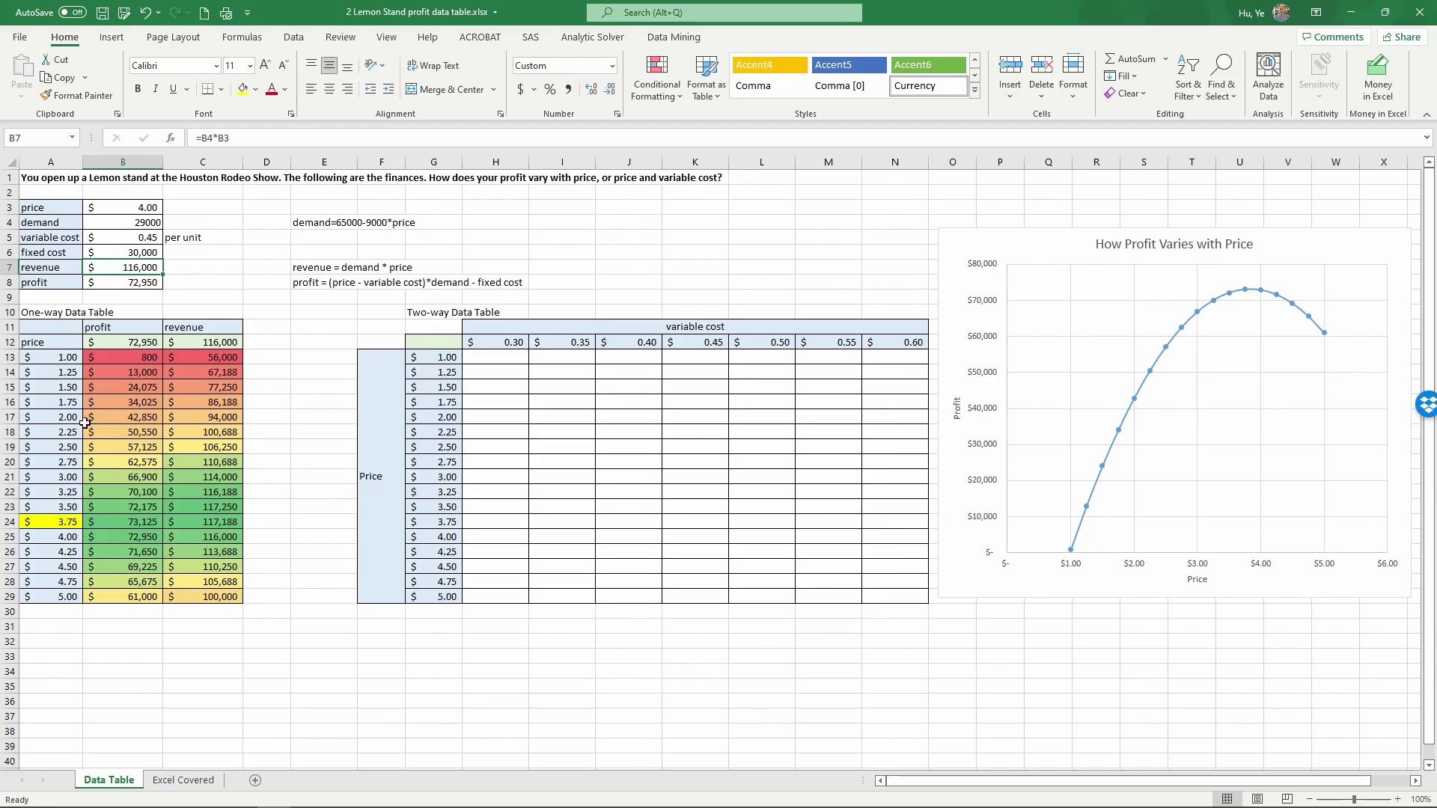
left_click(65, 522)
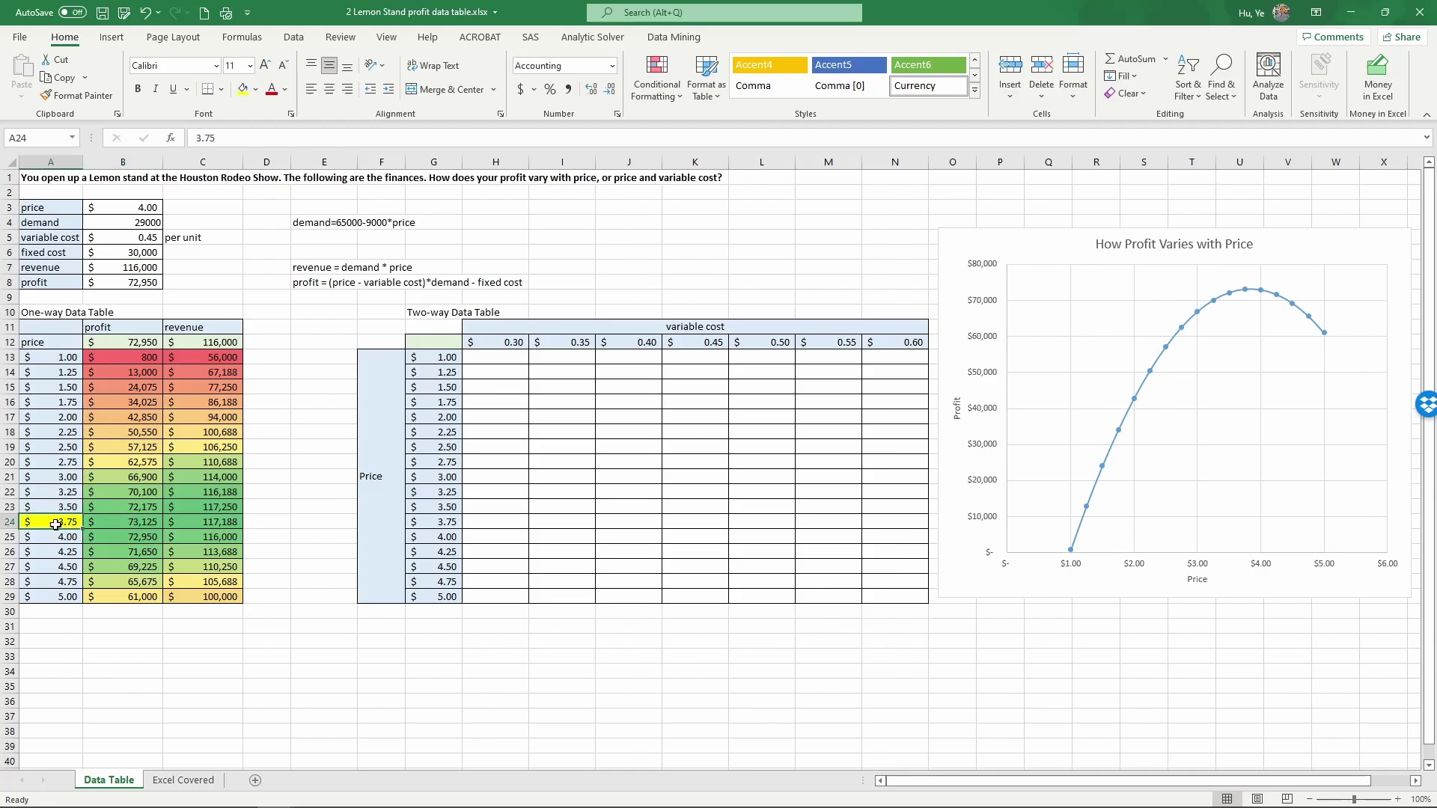
left_click(114, 520)
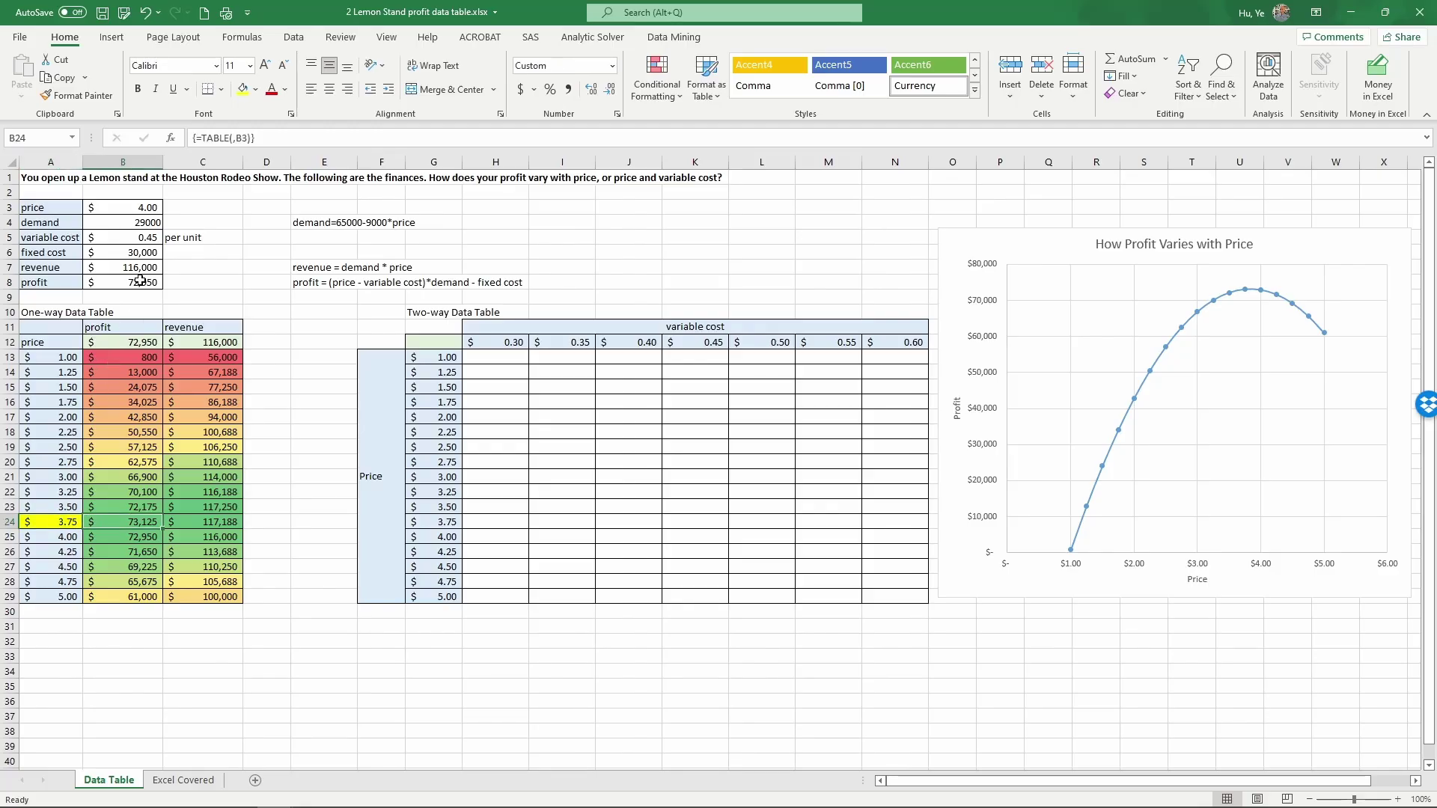
Set the fixed cost in B6 to 0 to test its effect on the most profitable price
left_click(137, 253)
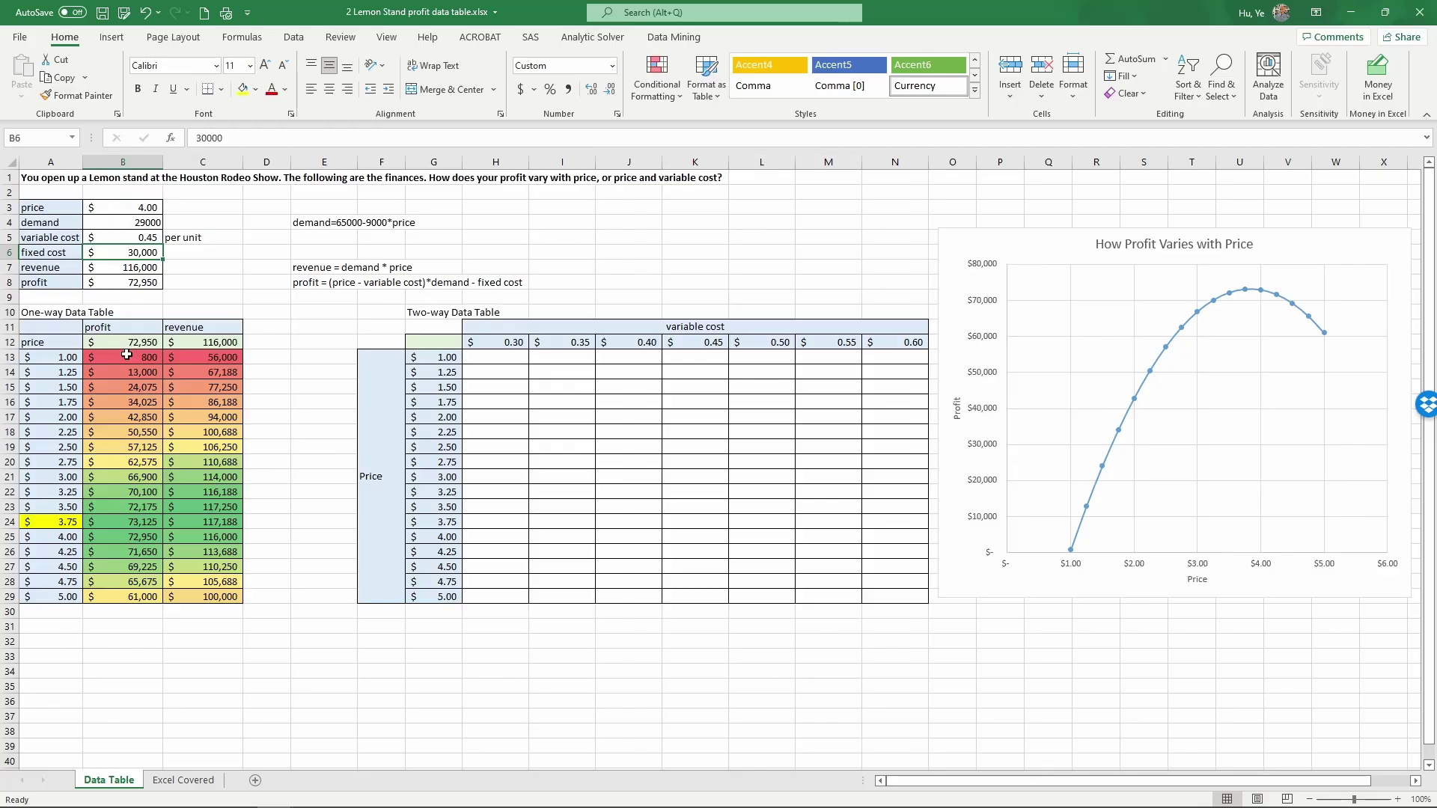
type("0")
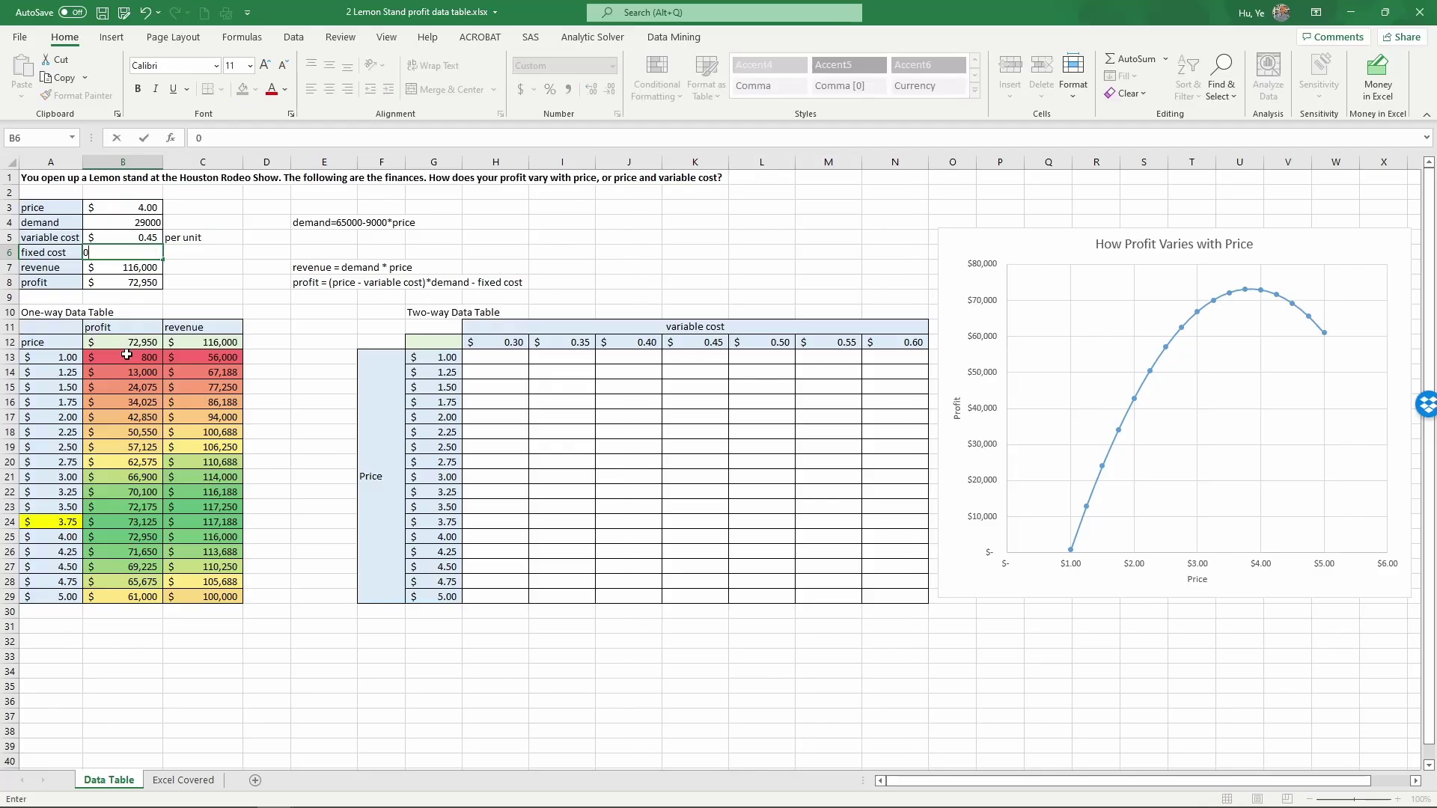
key("Return")
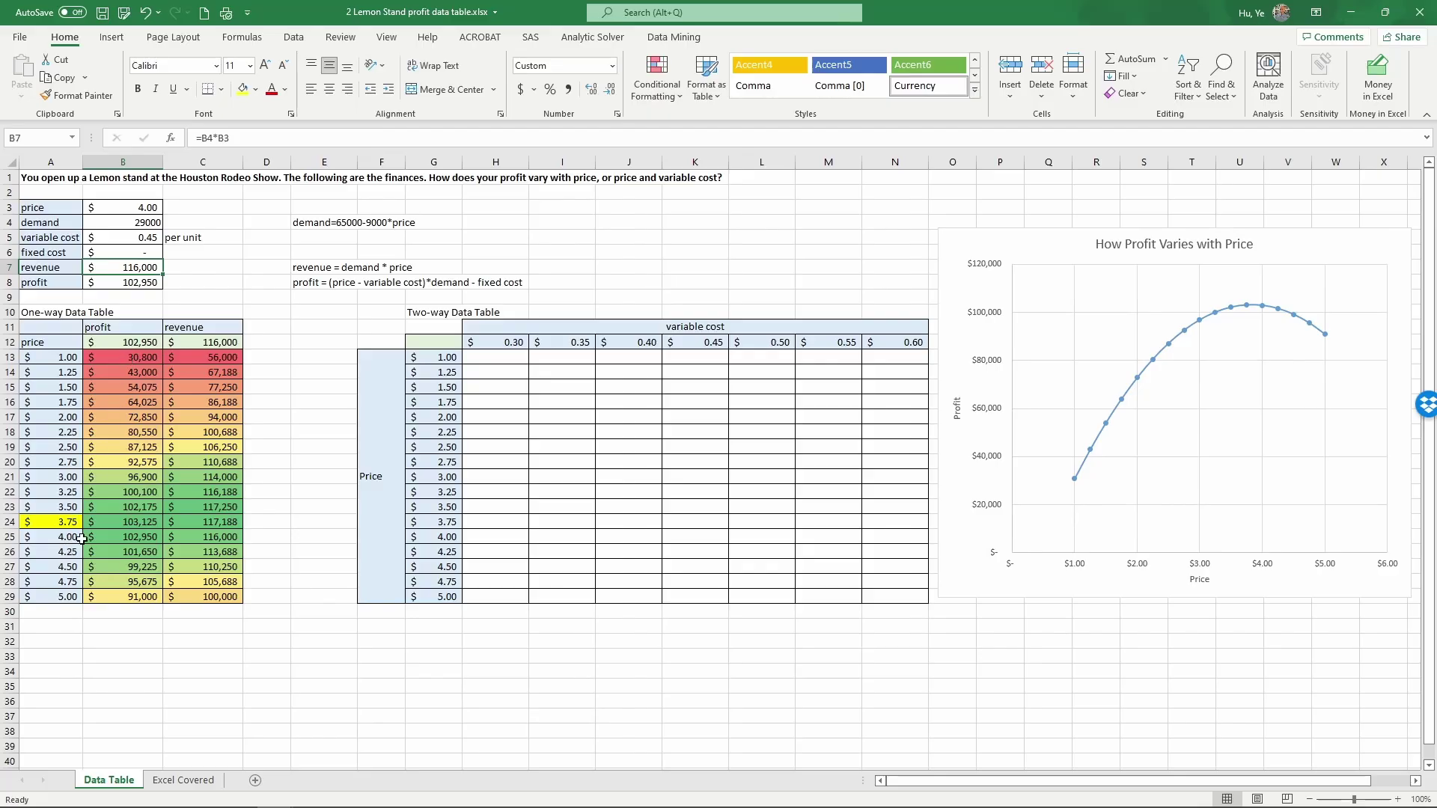
Restore the fixed cost in B6 to 45000
left_click(136, 252)
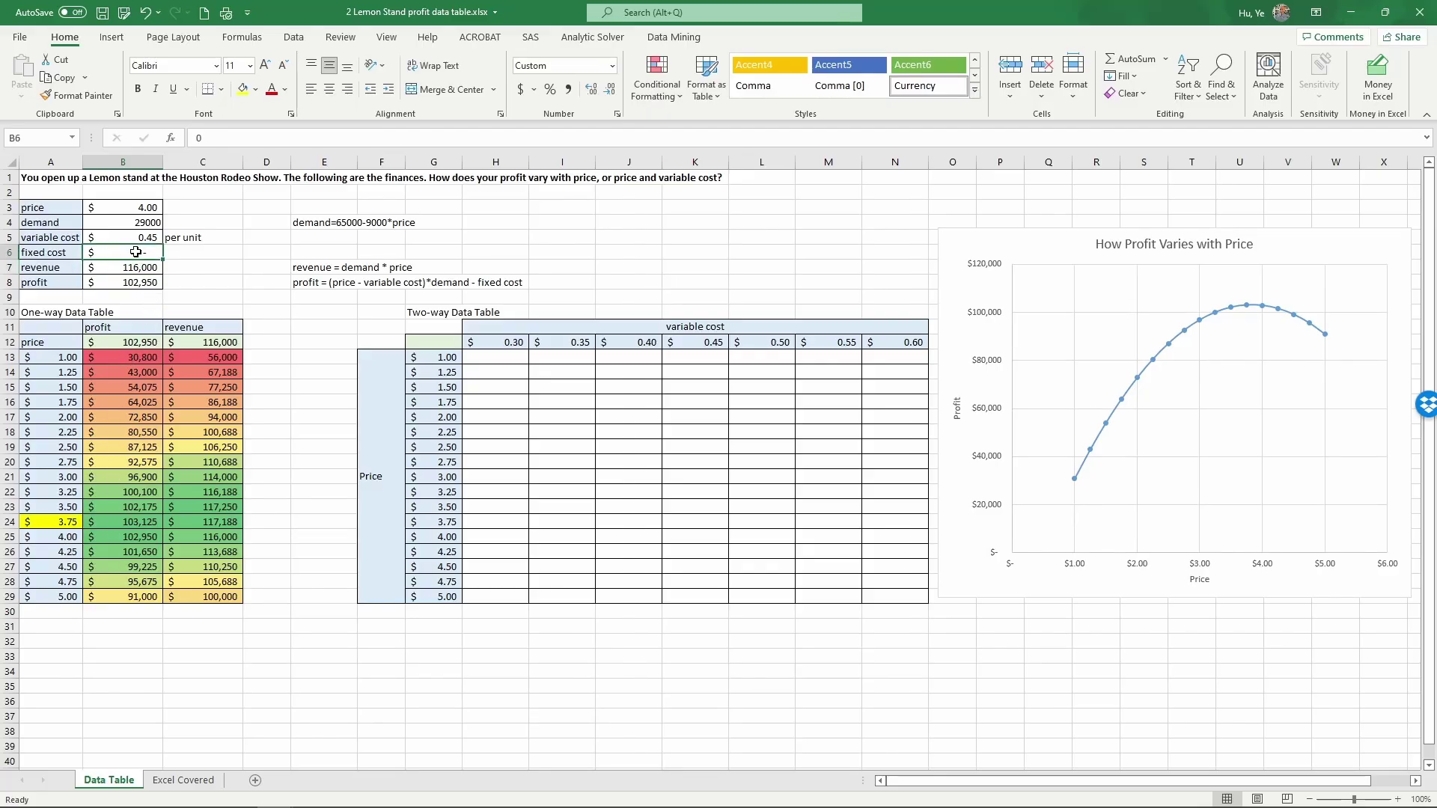
type("45000")
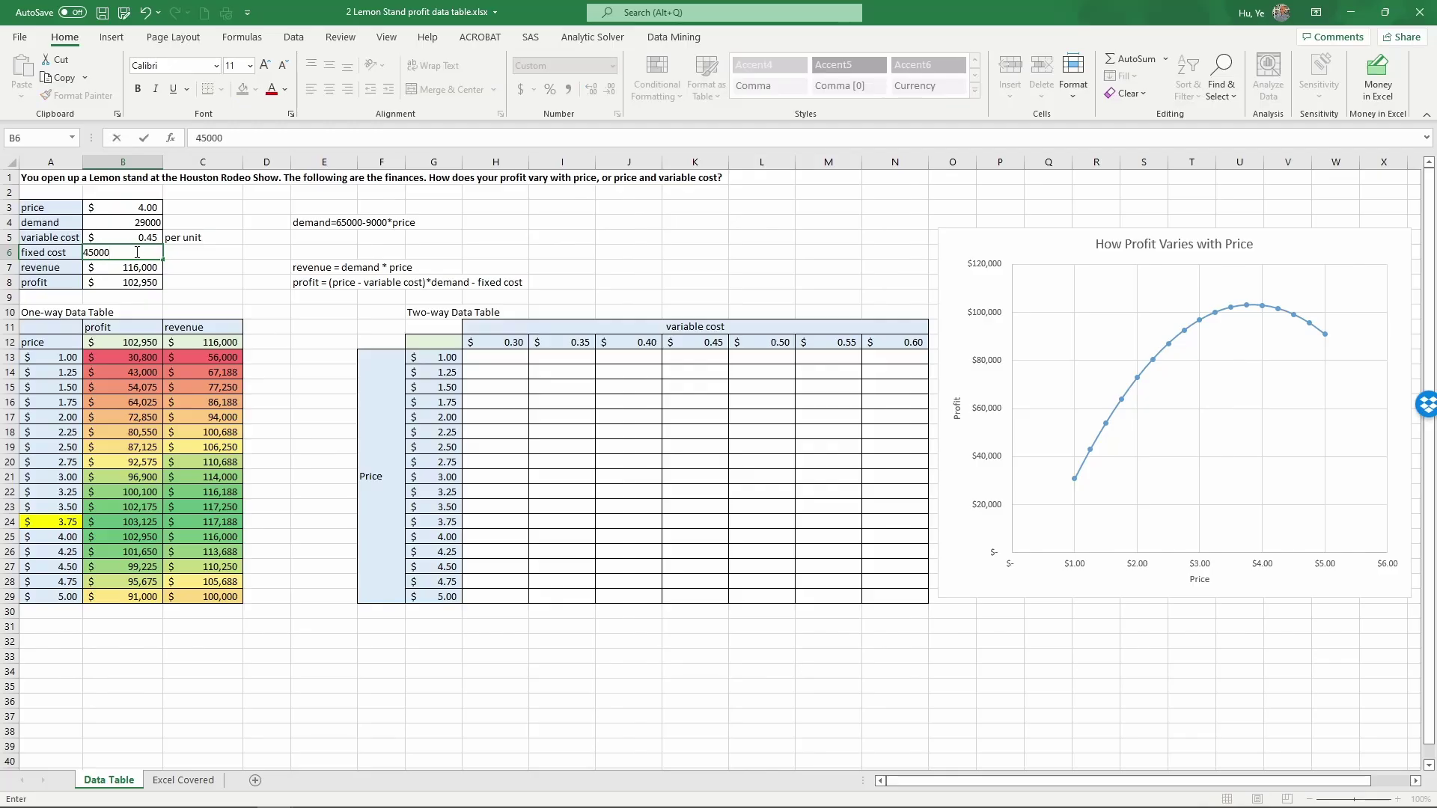
key("Return")
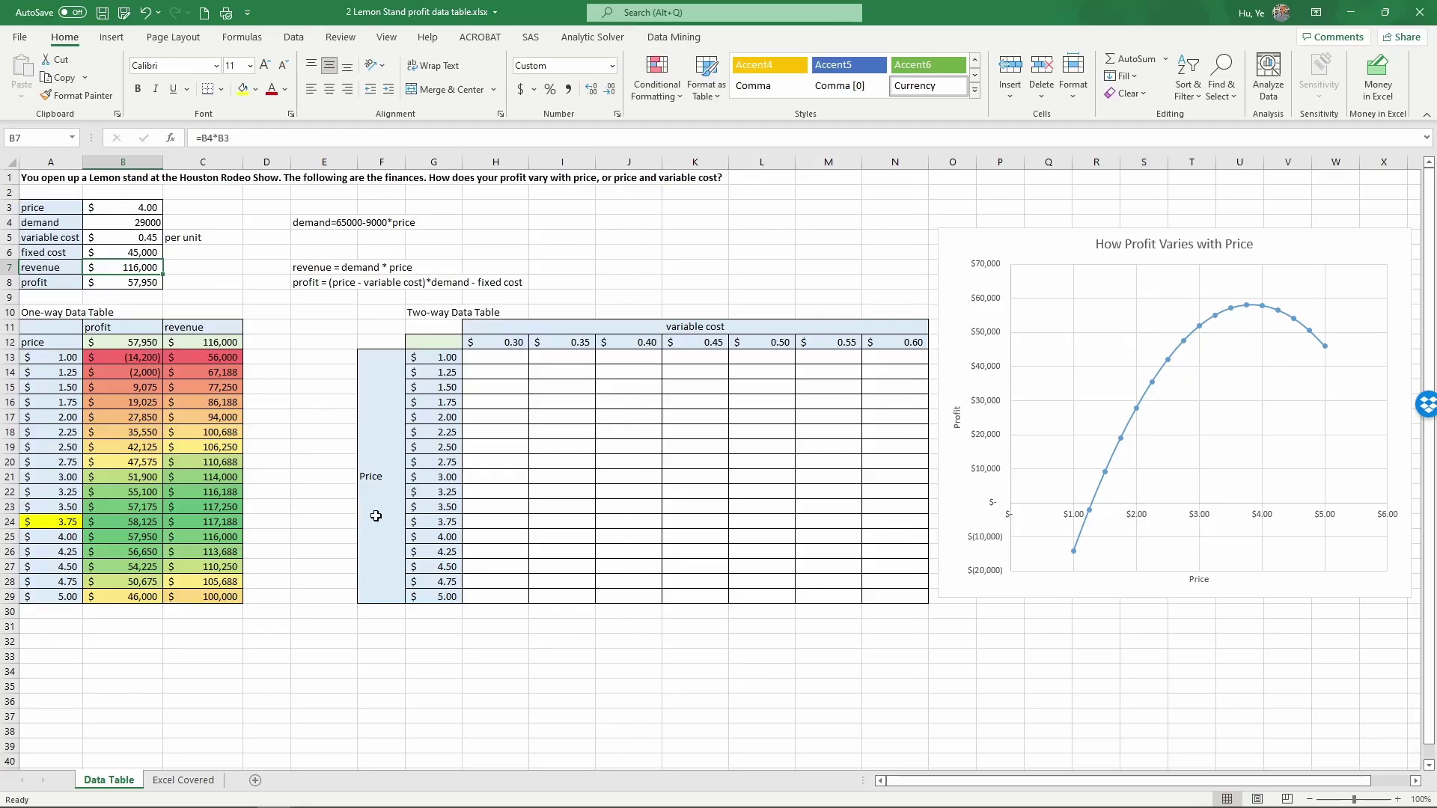
Link the two-way table's corner cell G12 to the profit in B8 with the formula =B8
left_click(437, 343)
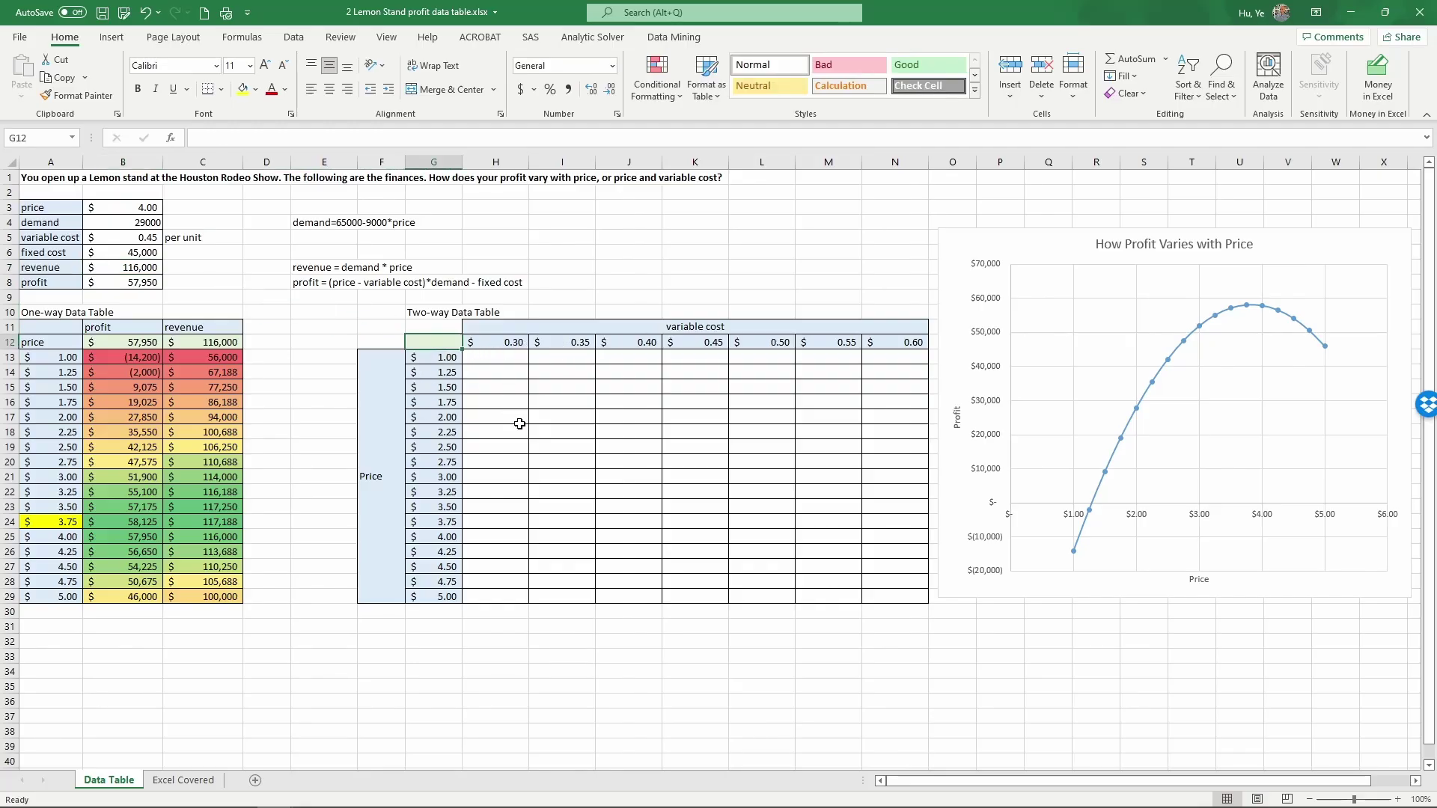
type("=")
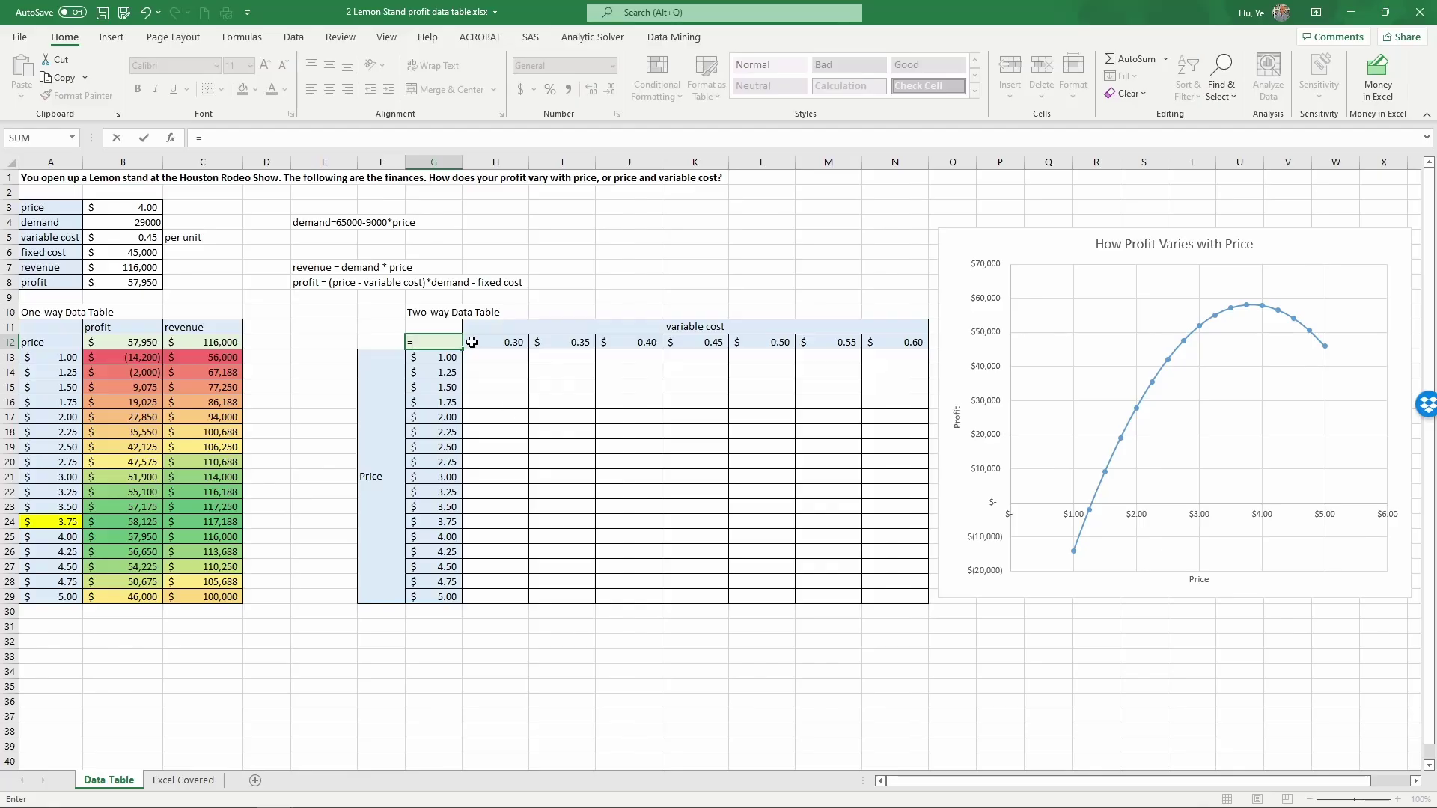
left_click(103, 280)
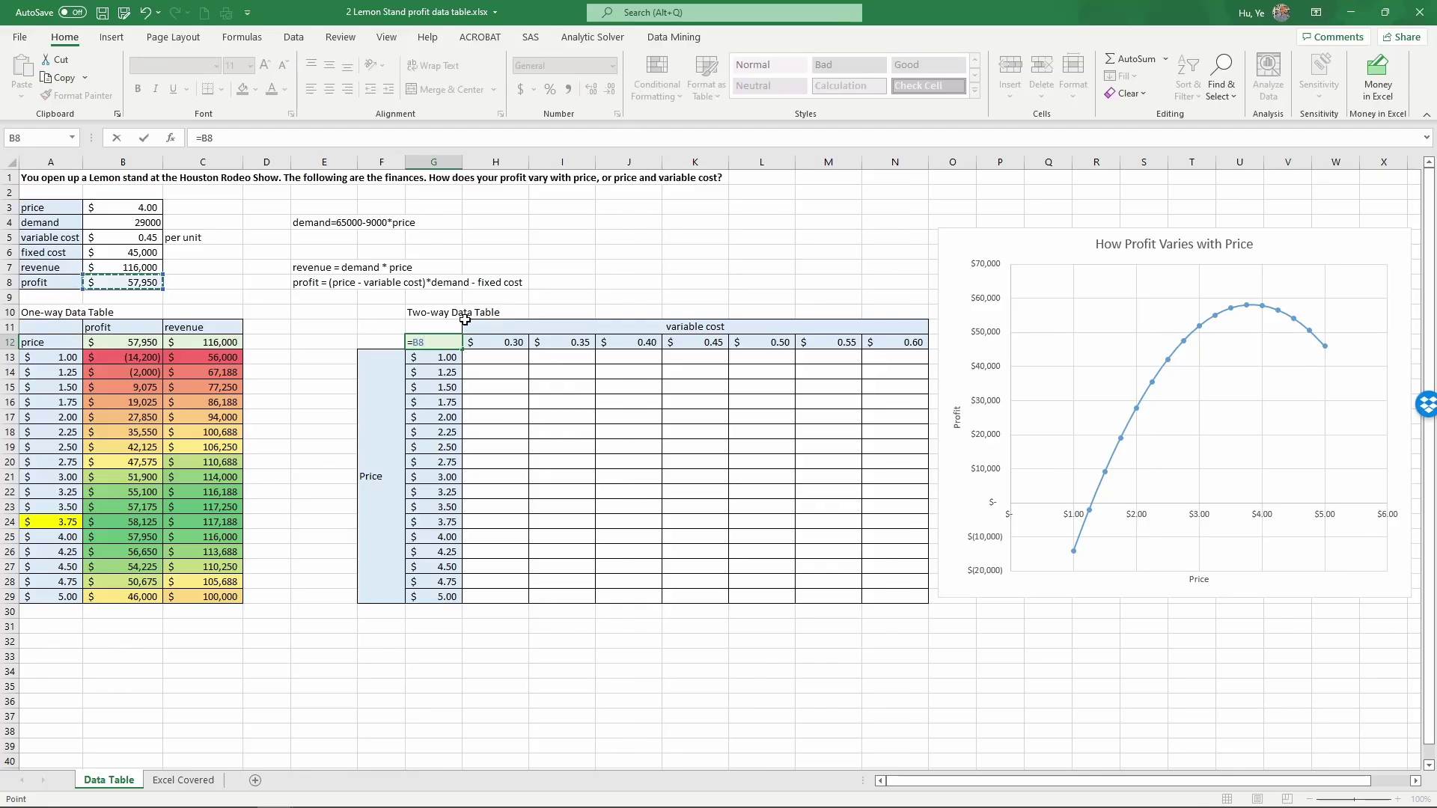
key("Return")
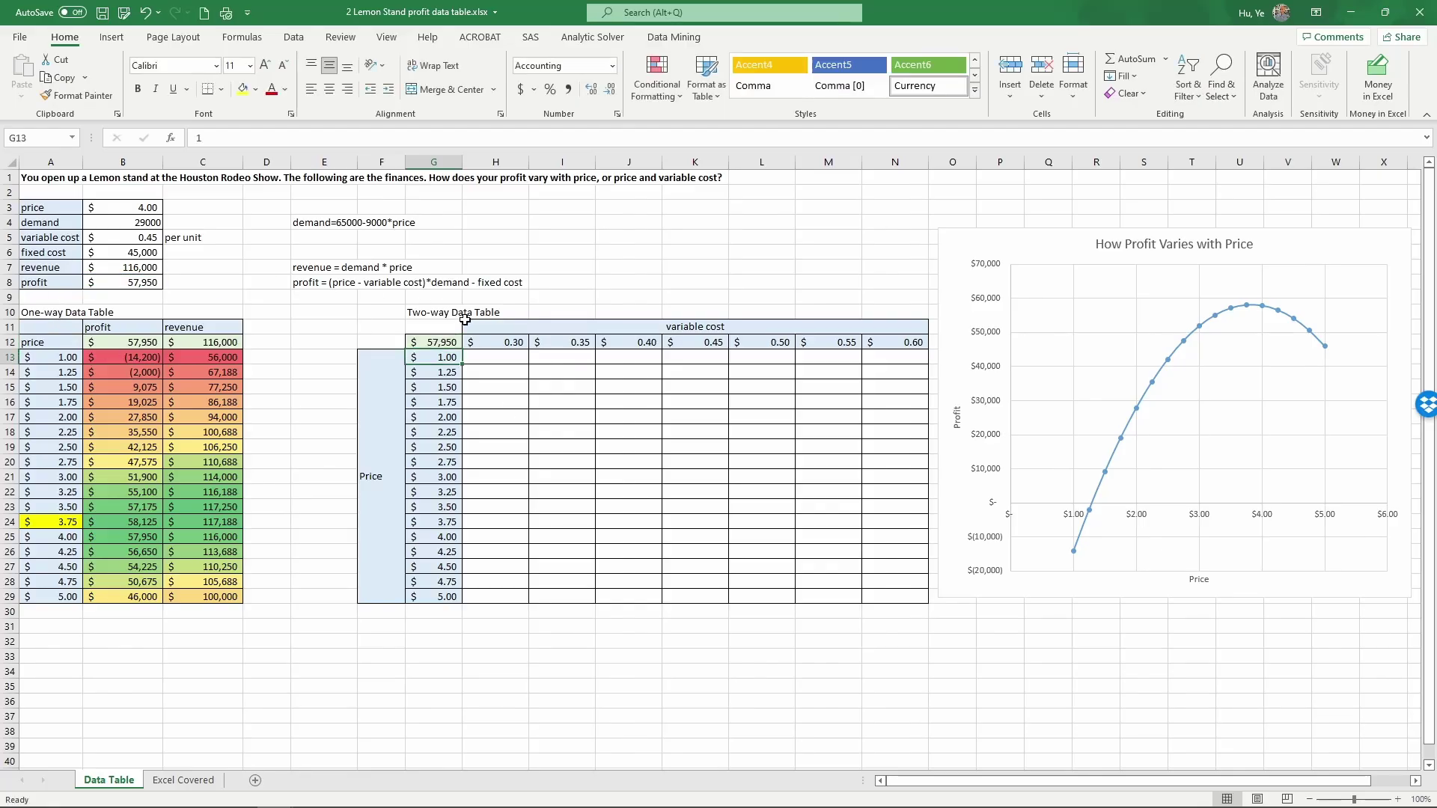
Create a two-way data table over G12:N29 with variable cost B5 as row input and price B3 as column input
left_click(437, 342)
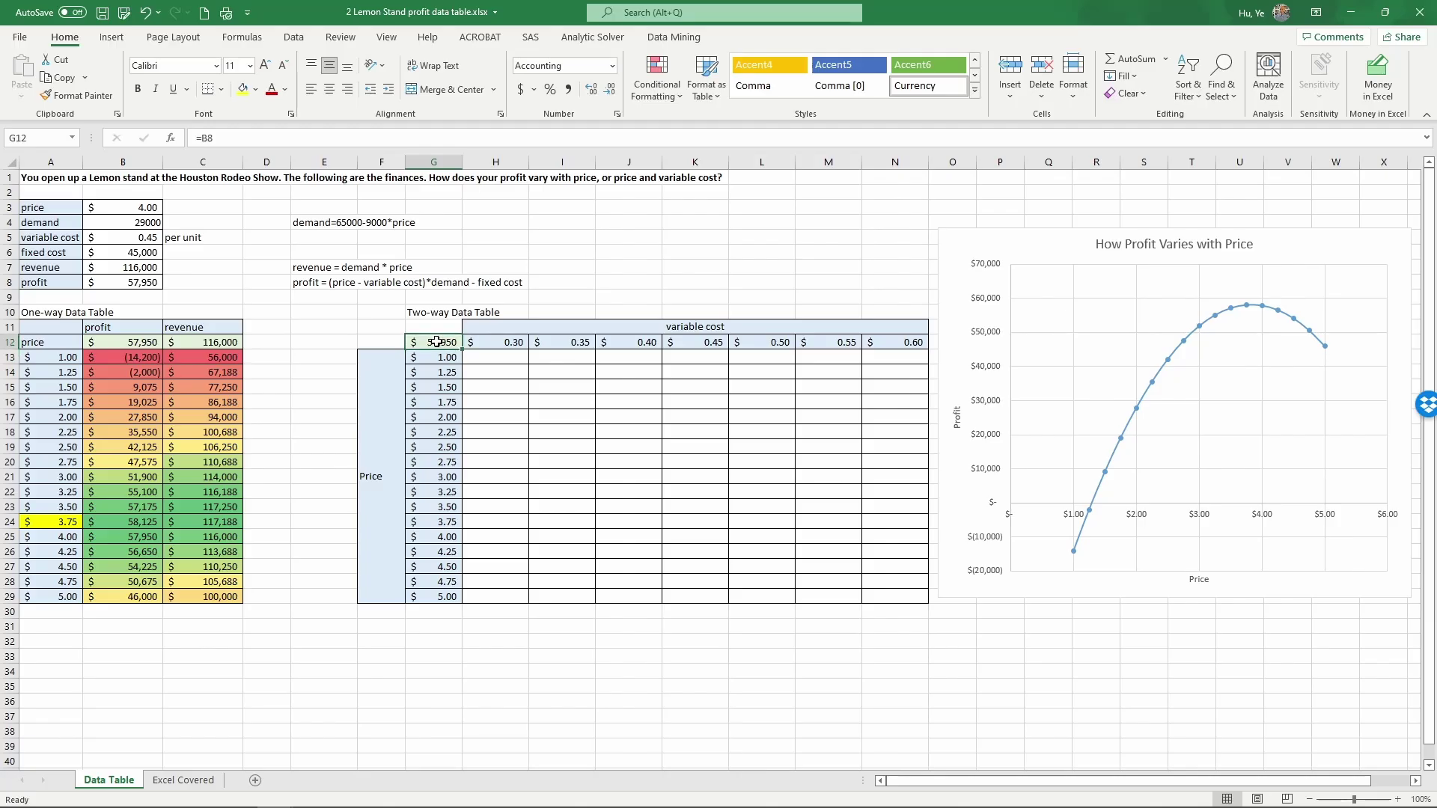
left_click_drag(437, 342, 889, 599)
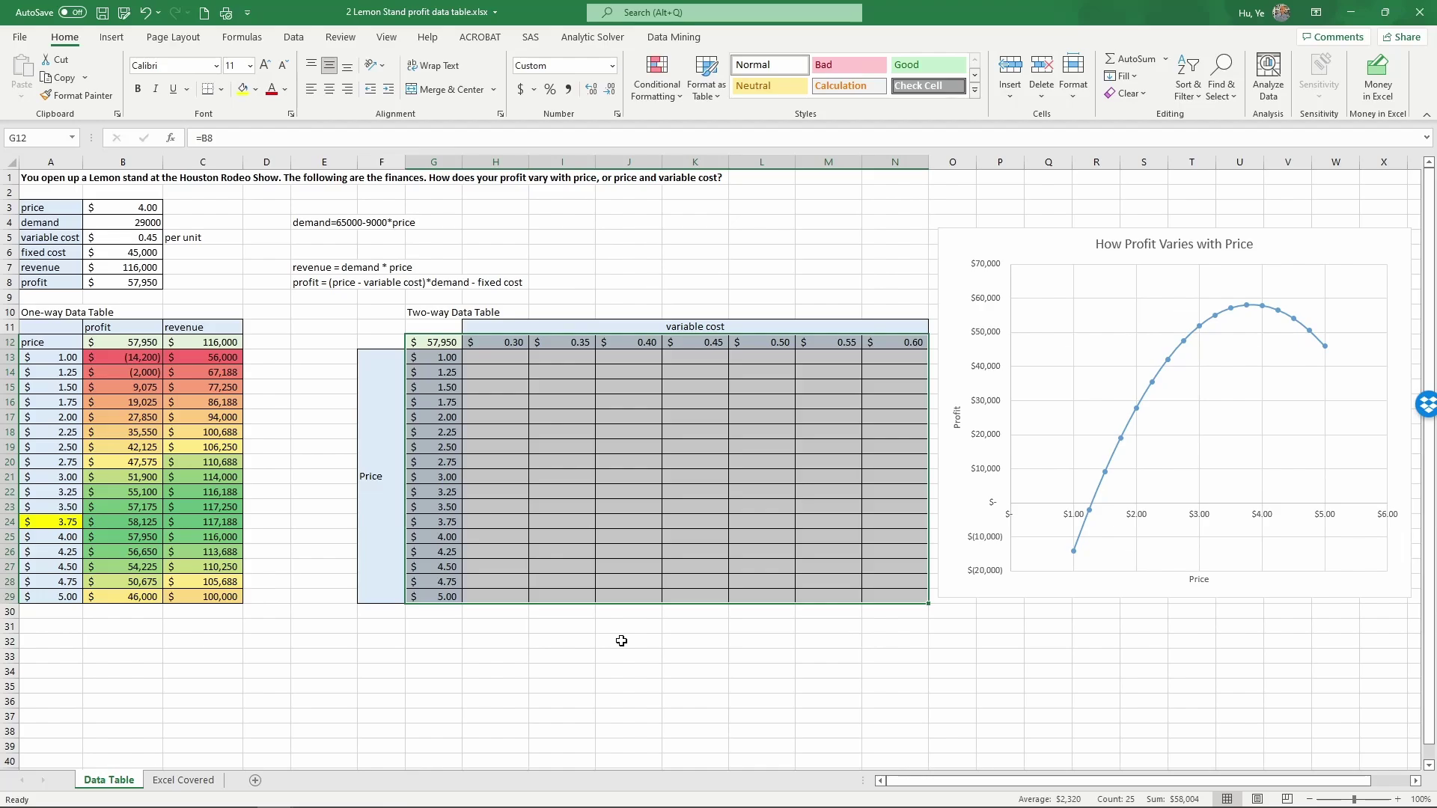
left_click(289, 39)
left_click(1113, 94)
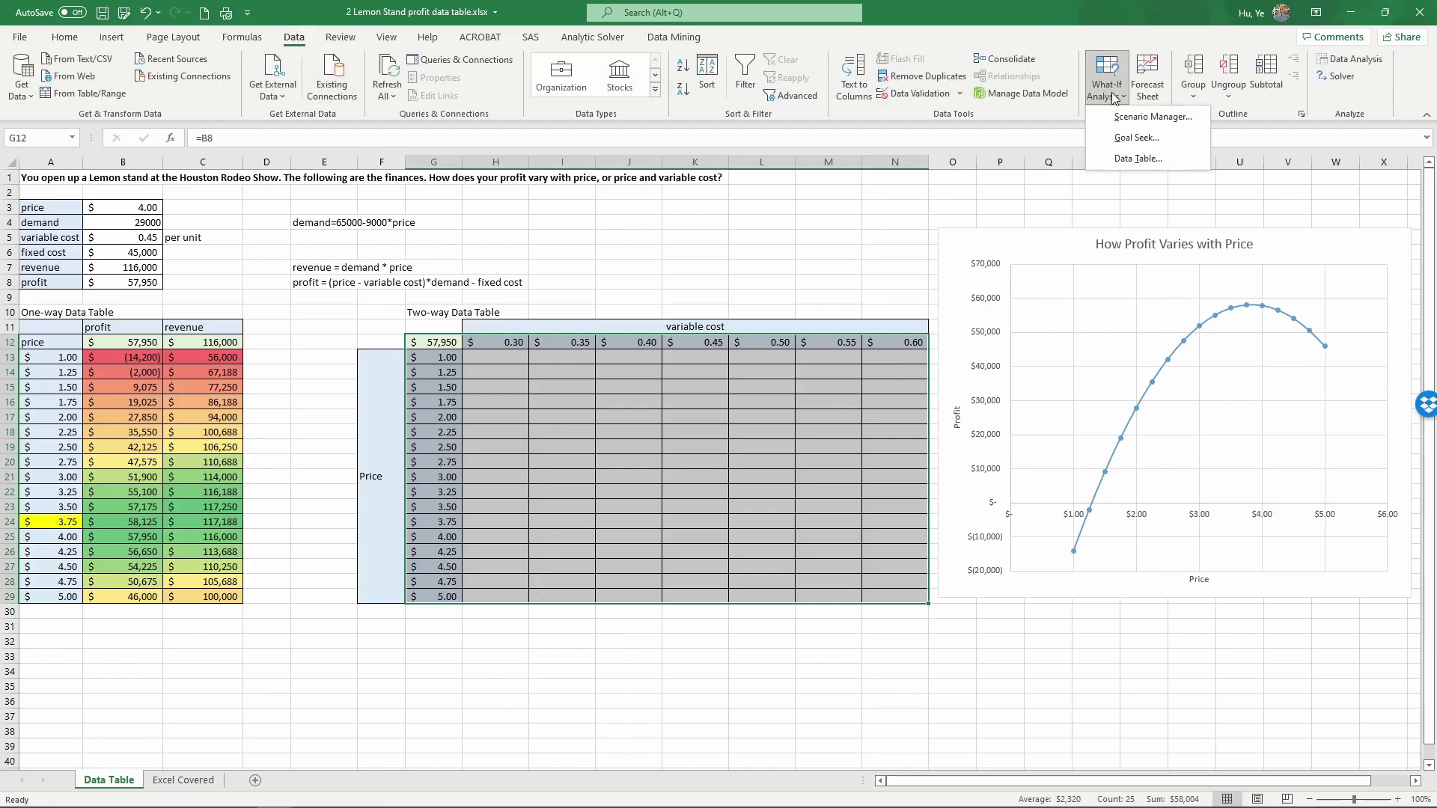
left_click(1137, 159)
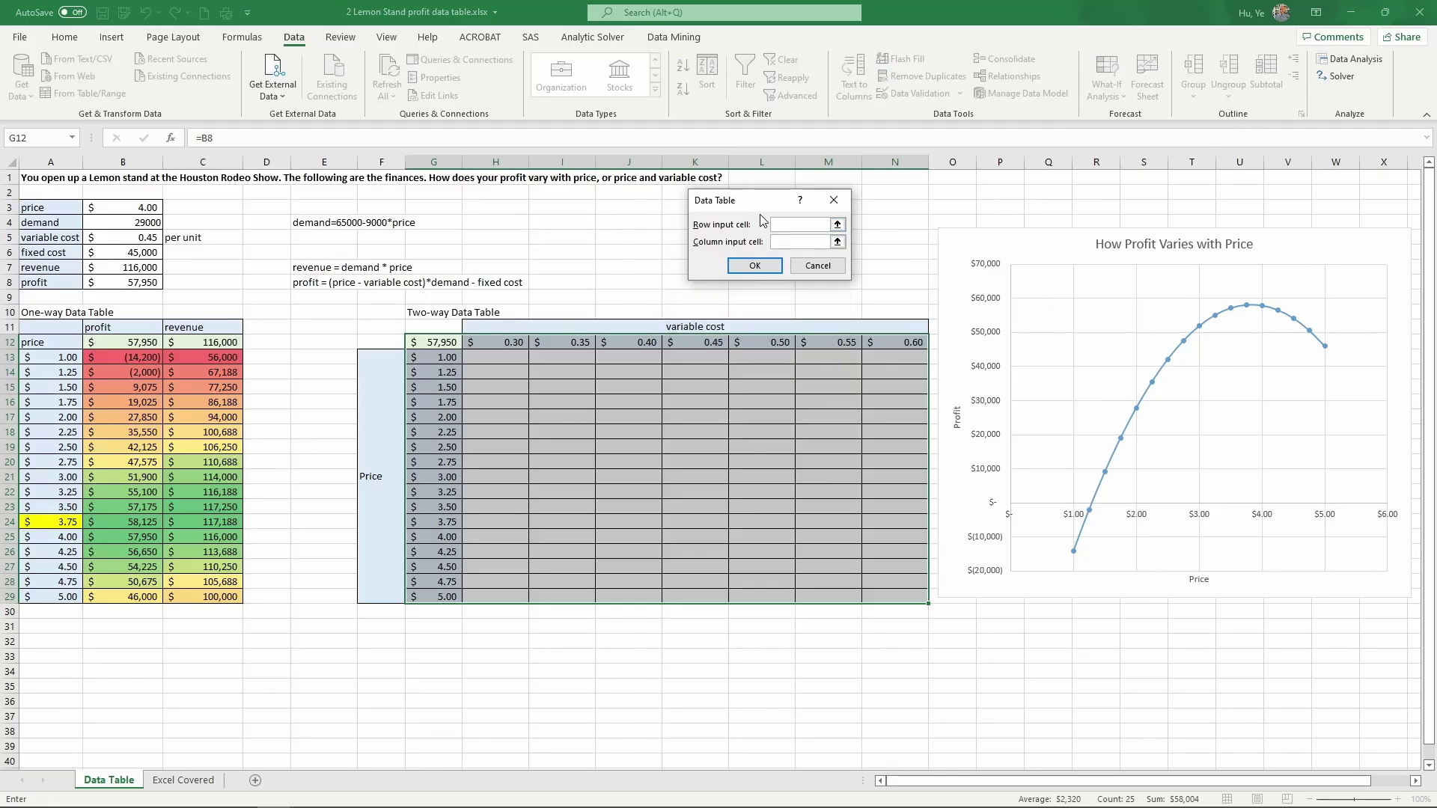
left_click(128, 238)
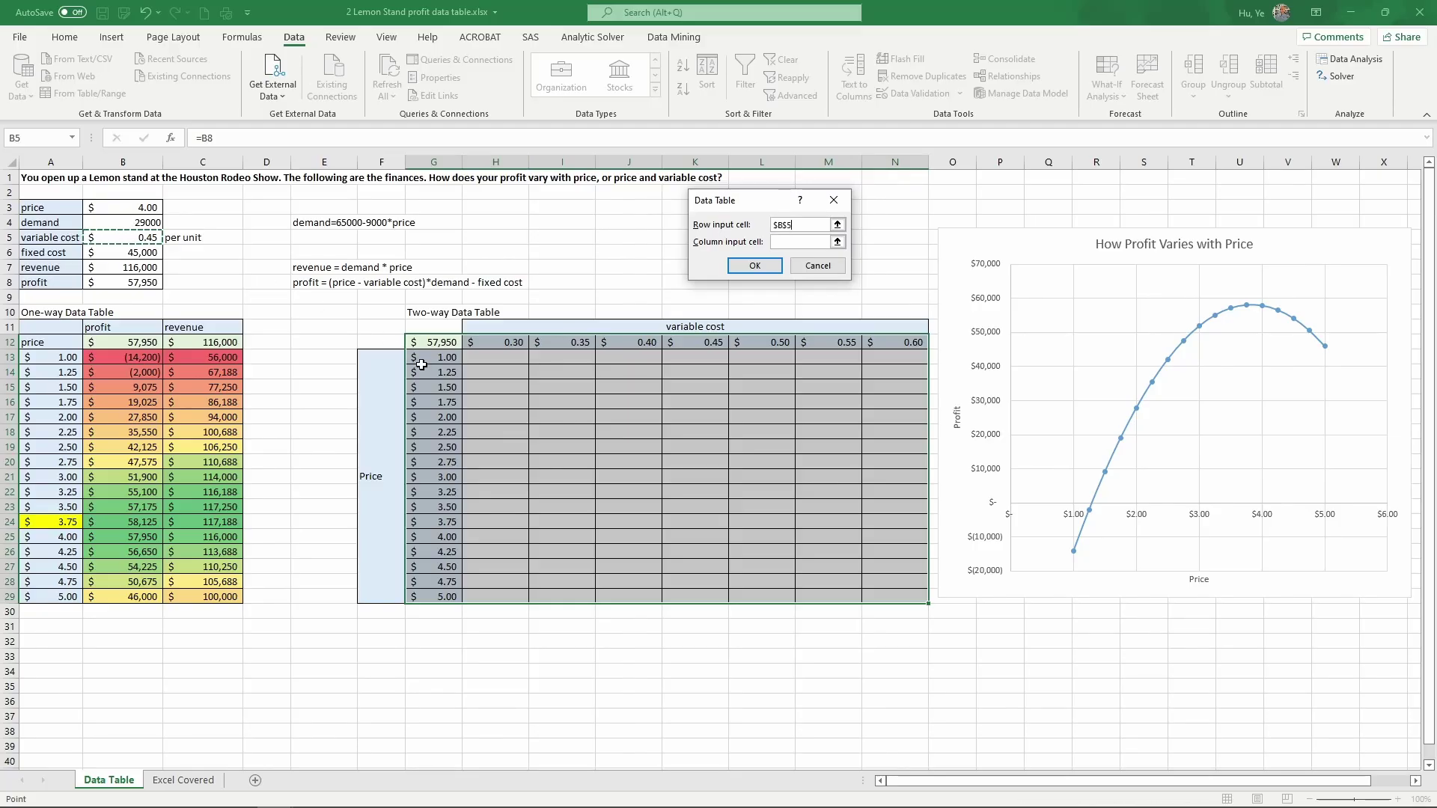
left_click(794, 242)
left_click(149, 207)
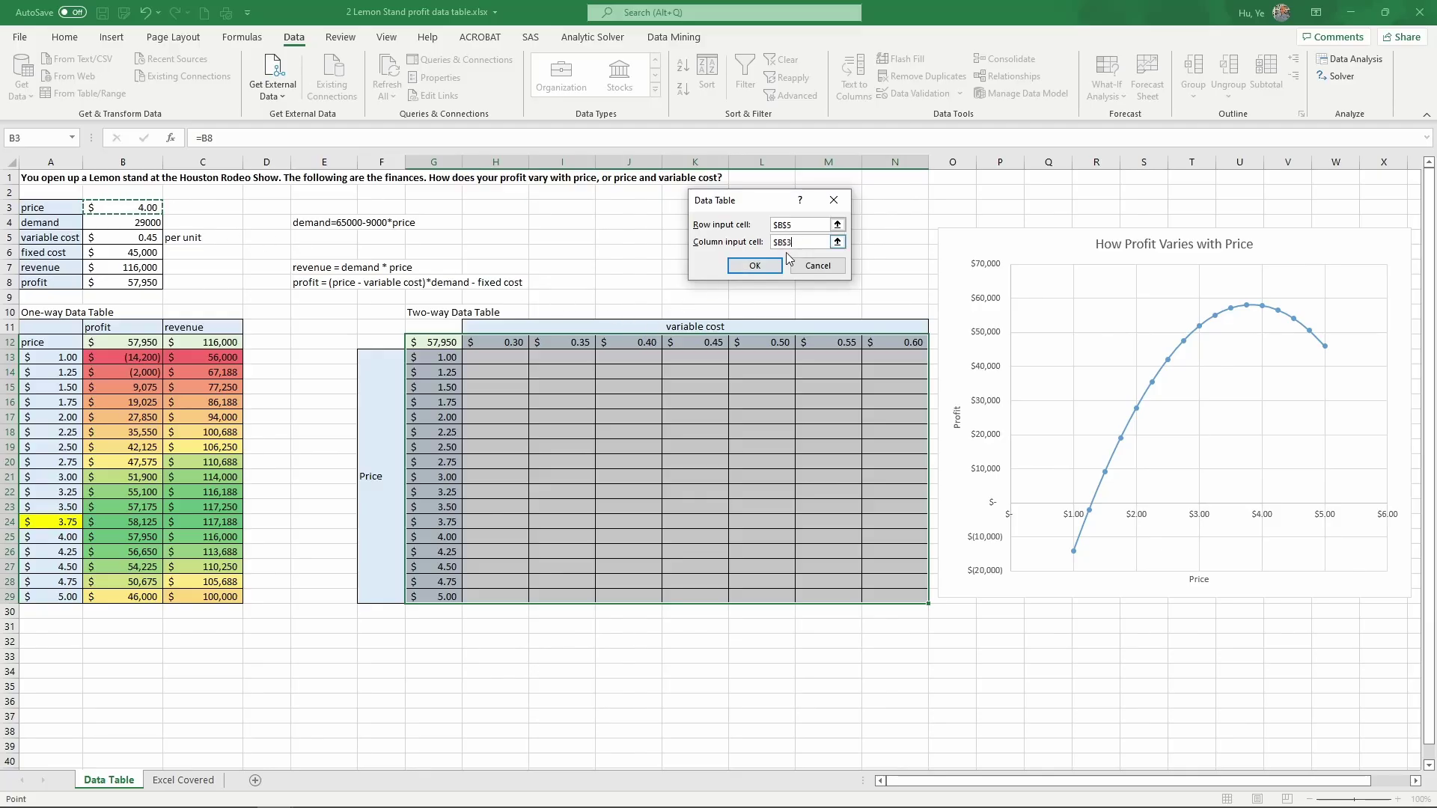
left_click(756, 266)
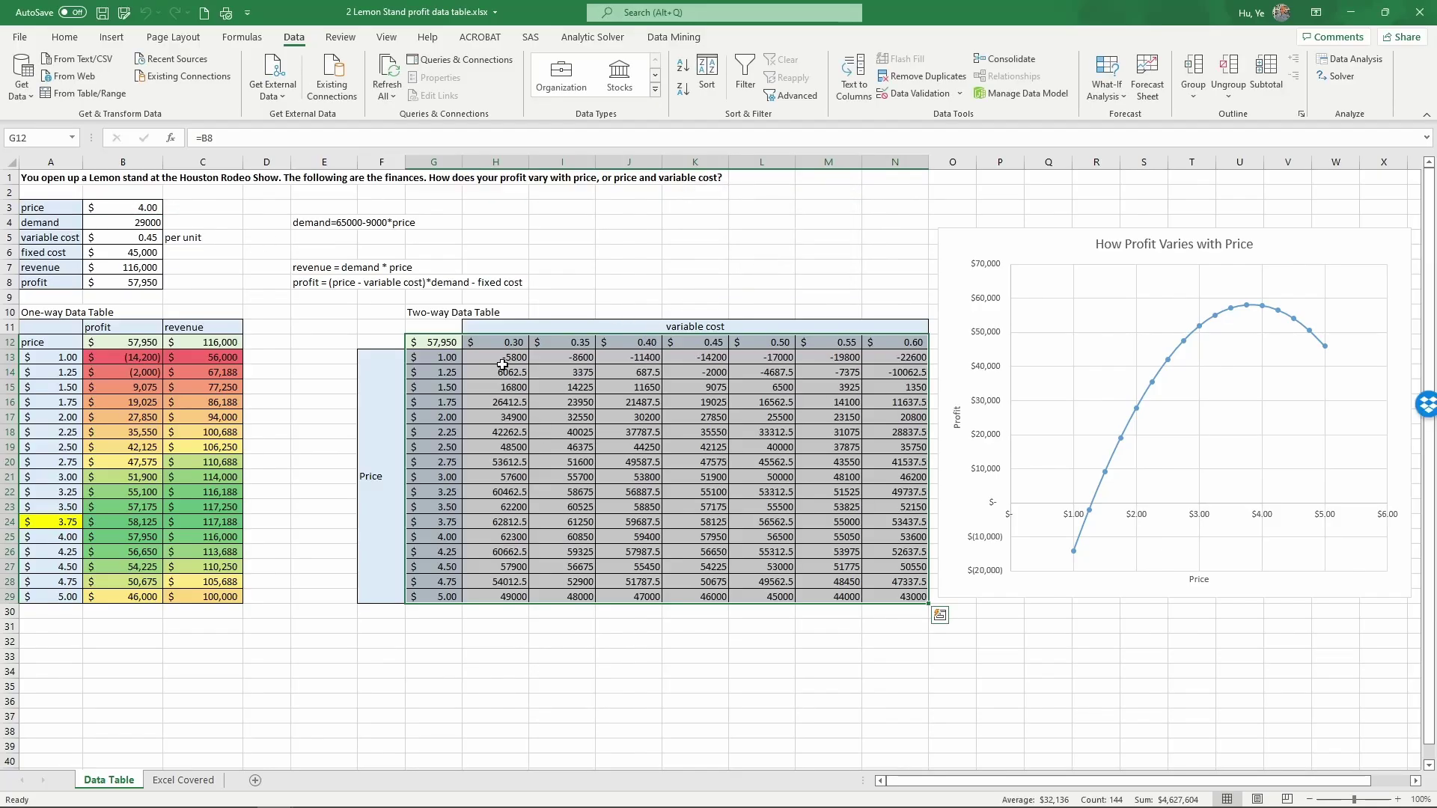
Format the two-way table results in H13:N29 as dollar amounts without decimals
left_click_drag(501, 359, 896, 604)
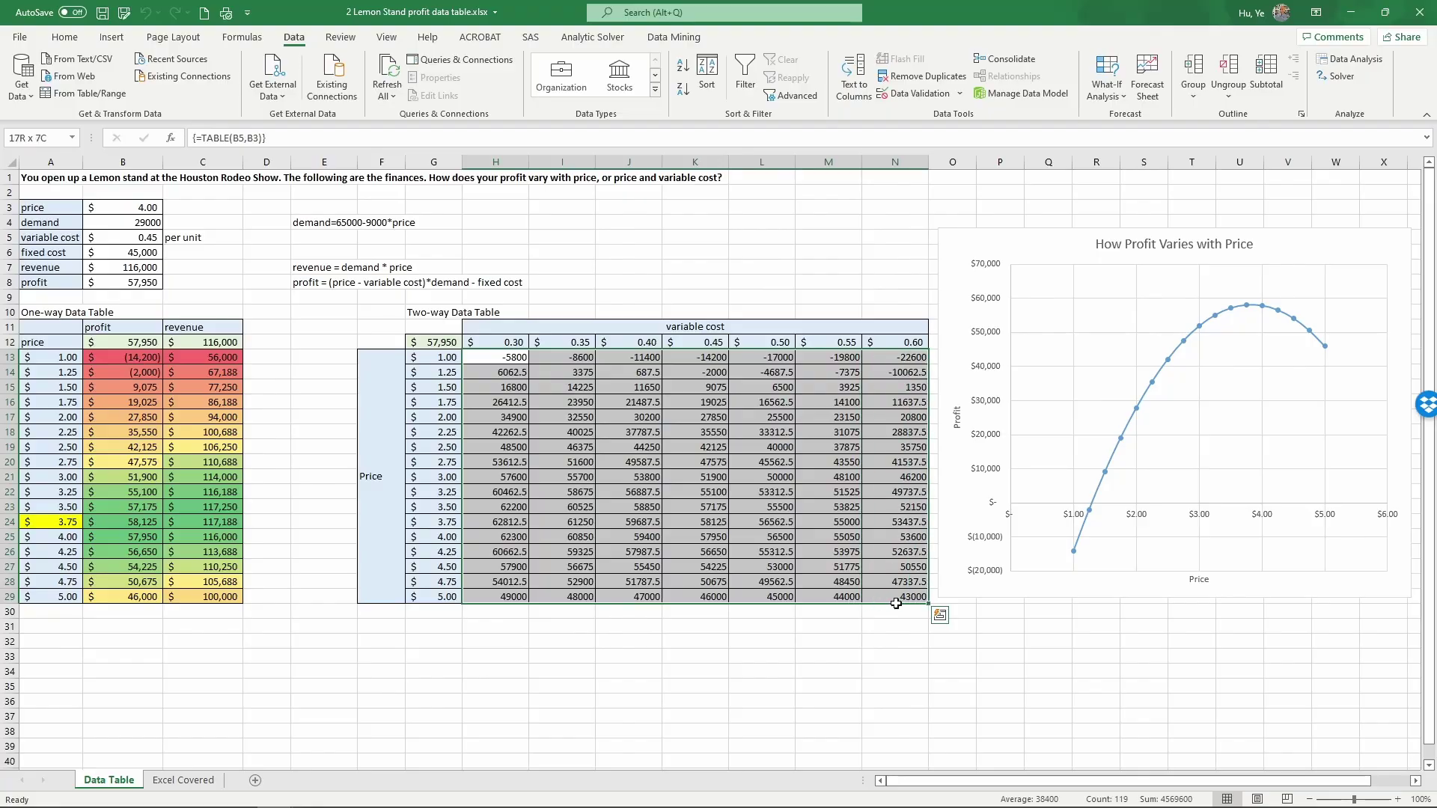
left_click(64, 37)
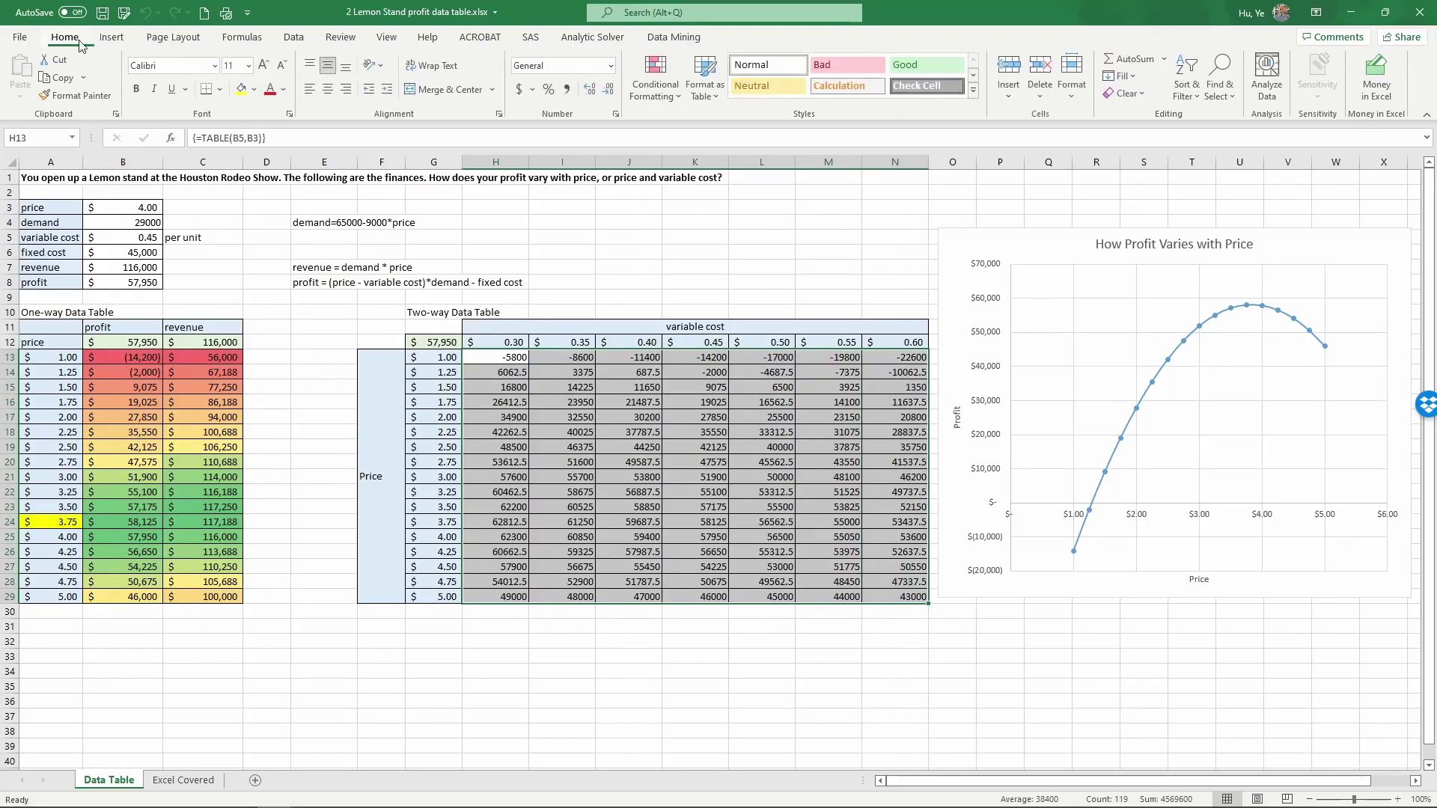
left_click(522, 90)
left_click(761, 537)
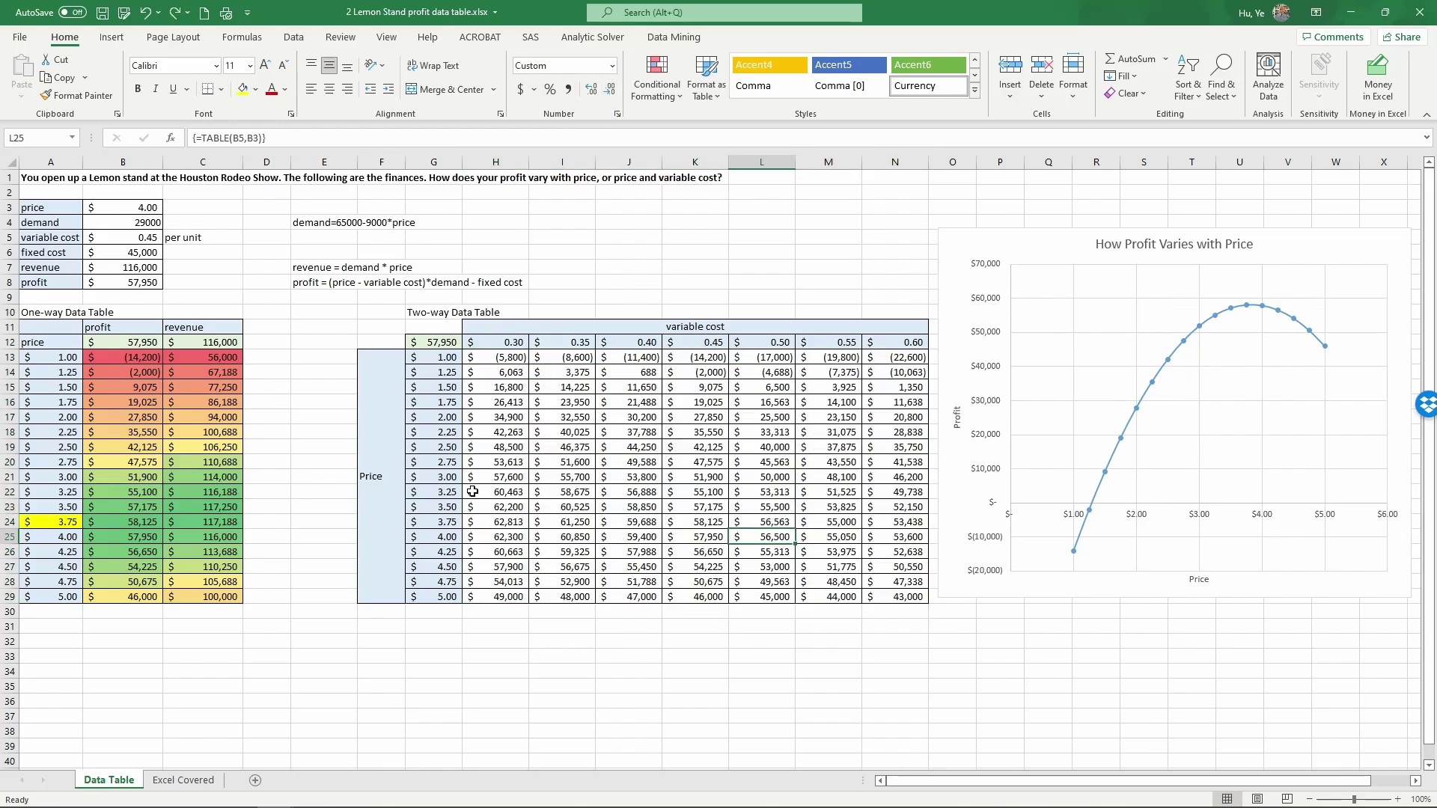
Highlight the highest profit for the 0.30 variable cost, cell H24, with a yellow fill
left_click(497, 342)
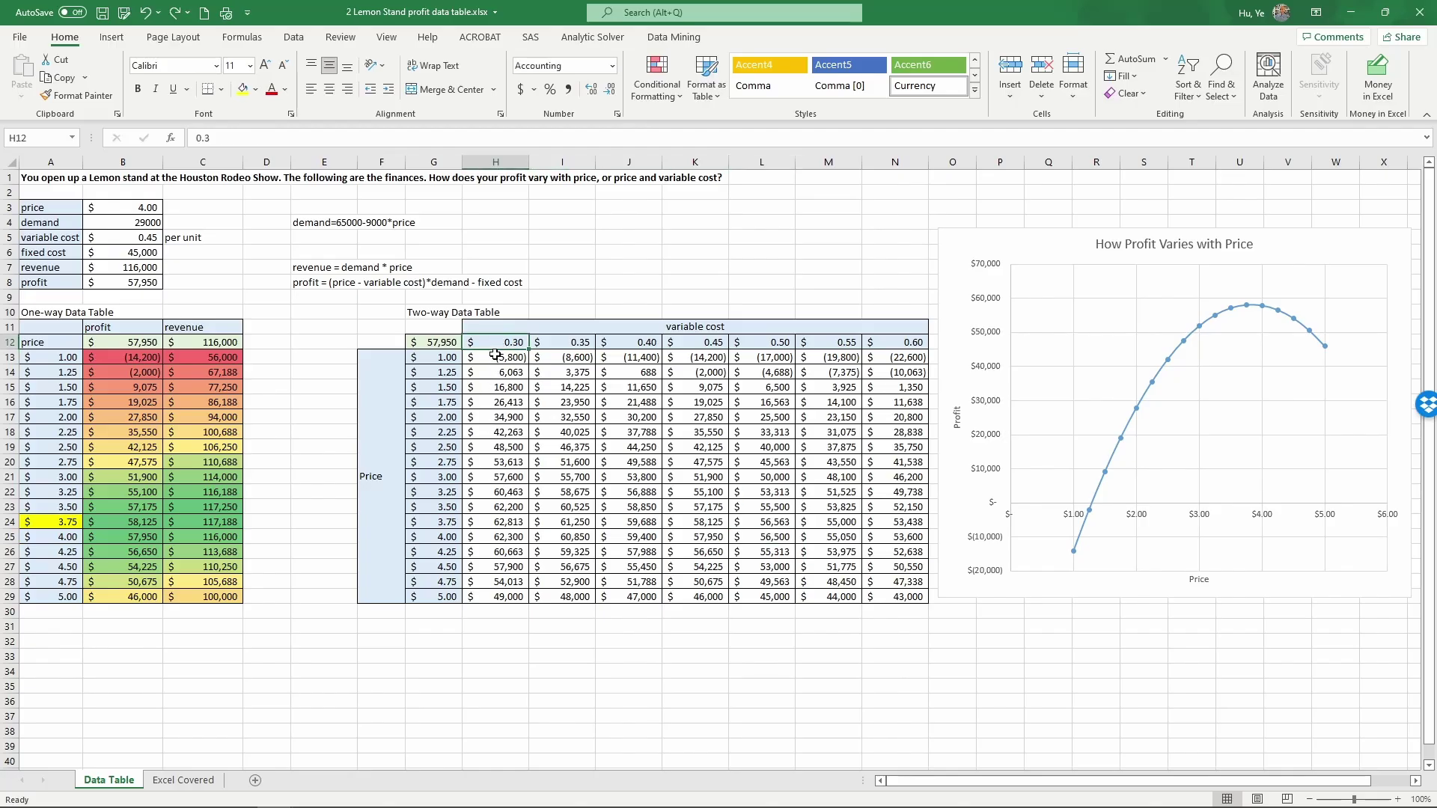
left_click_drag(495, 357, 501, 593)
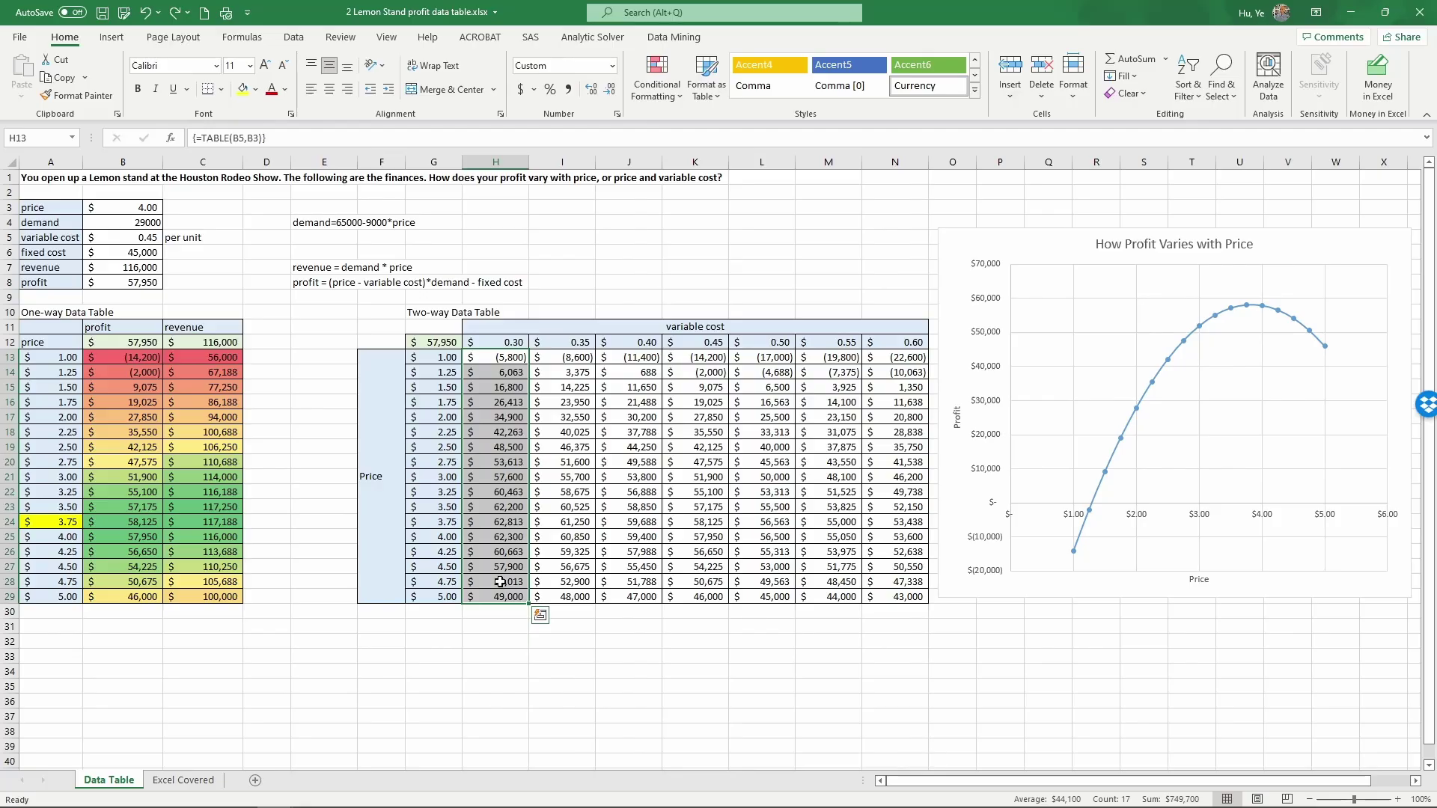
left_click(491, 525)
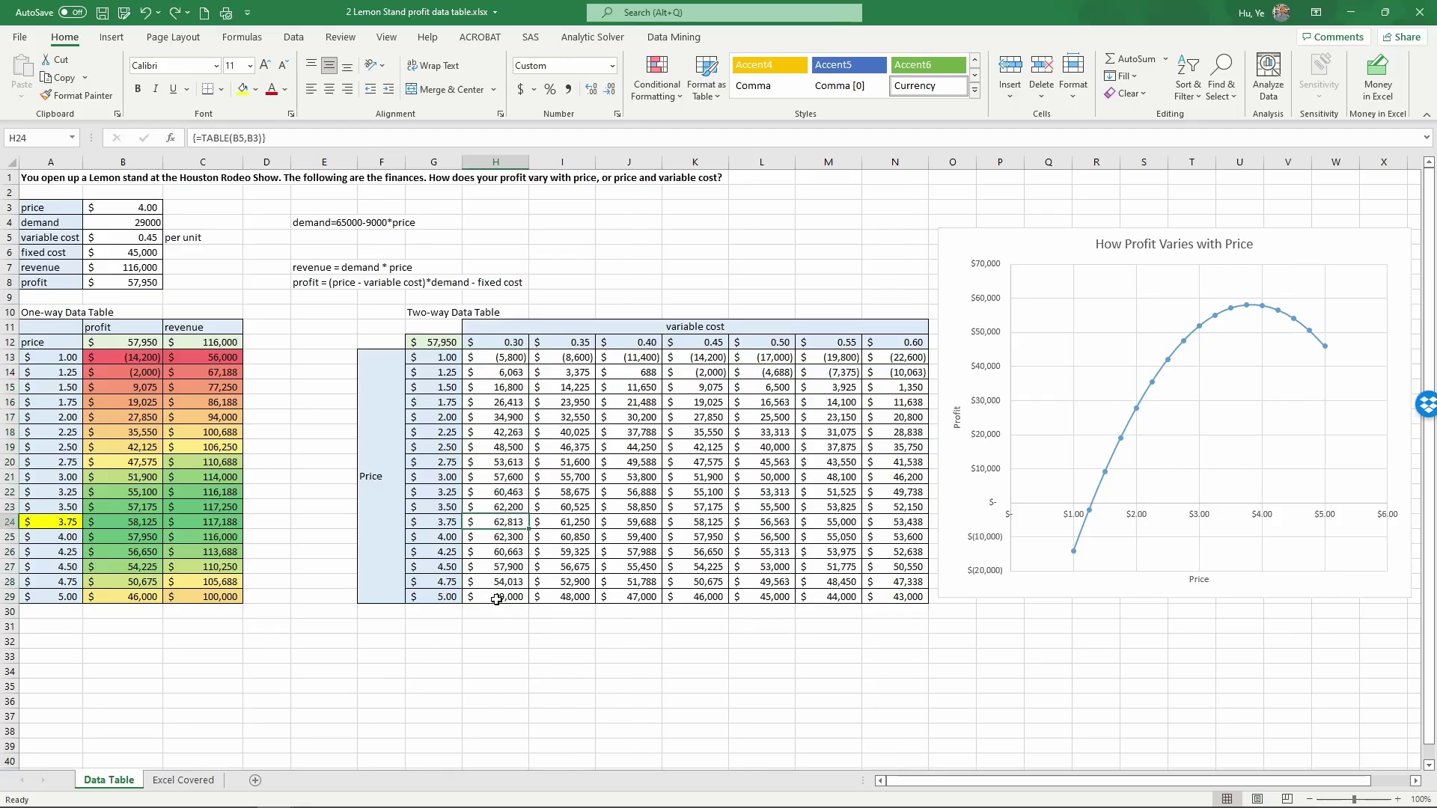
left_click(242, 89)
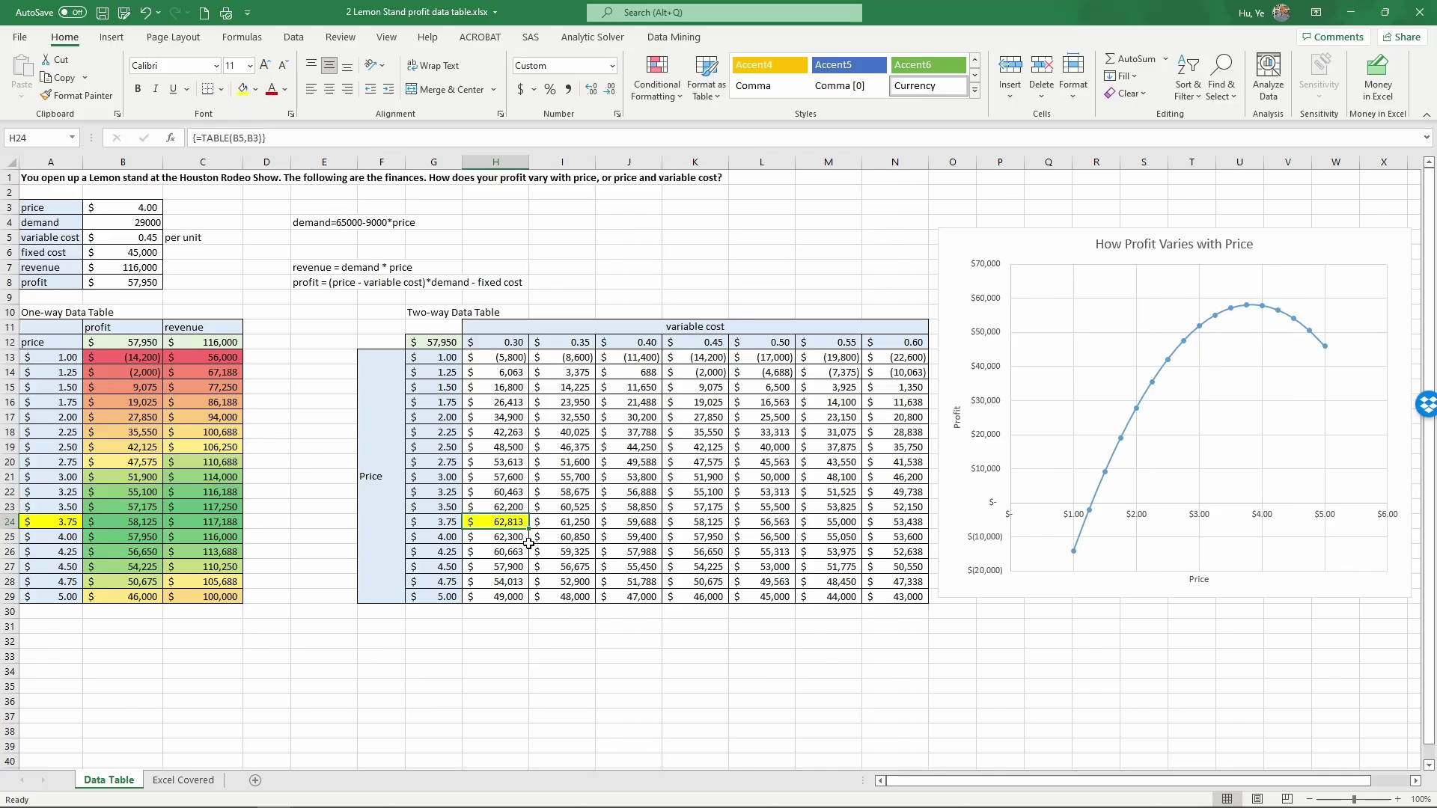
Highlight the highest profit in the 0.35 variable cost column, cell I24, with a yellow fill
left_click(447, 523)
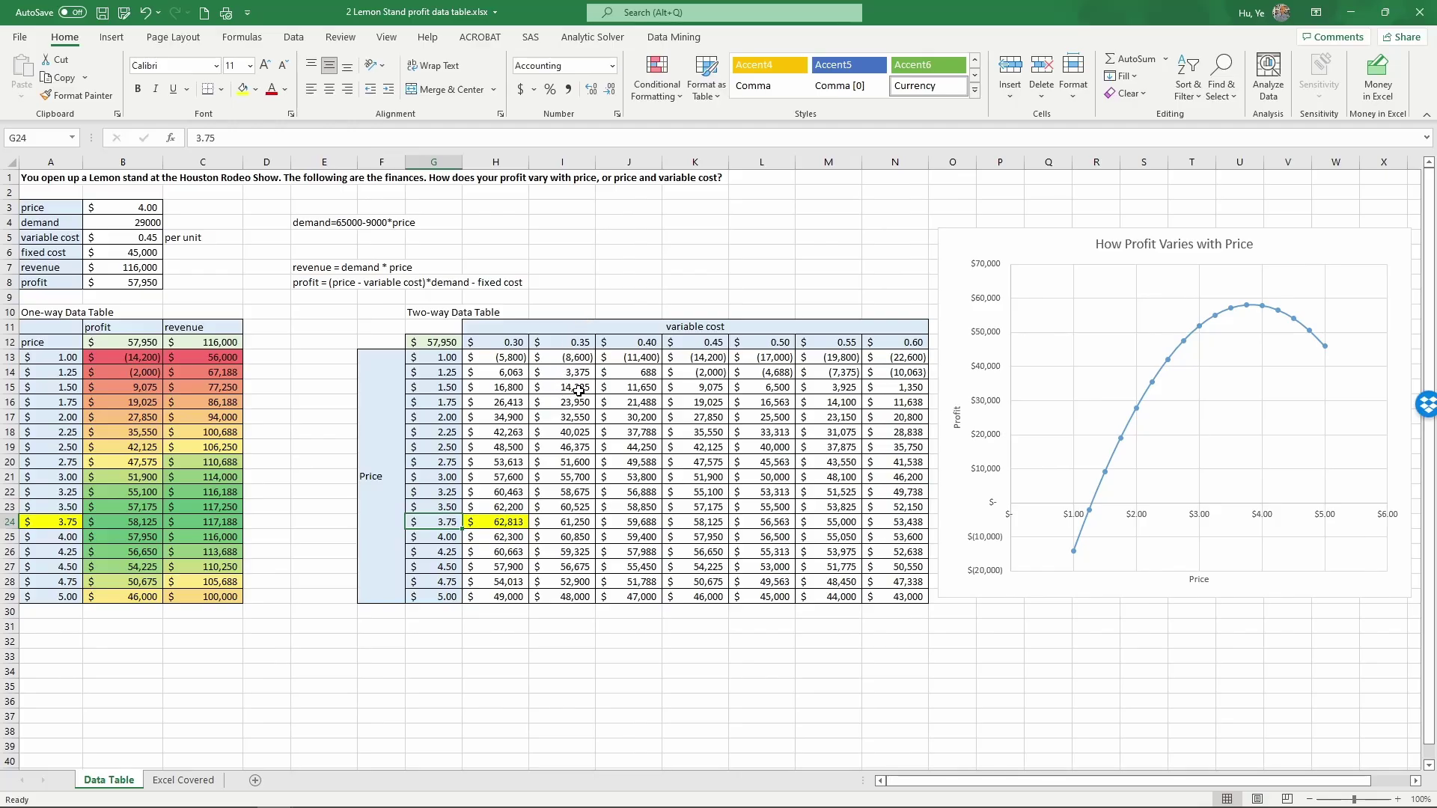
left_click(573, 519)
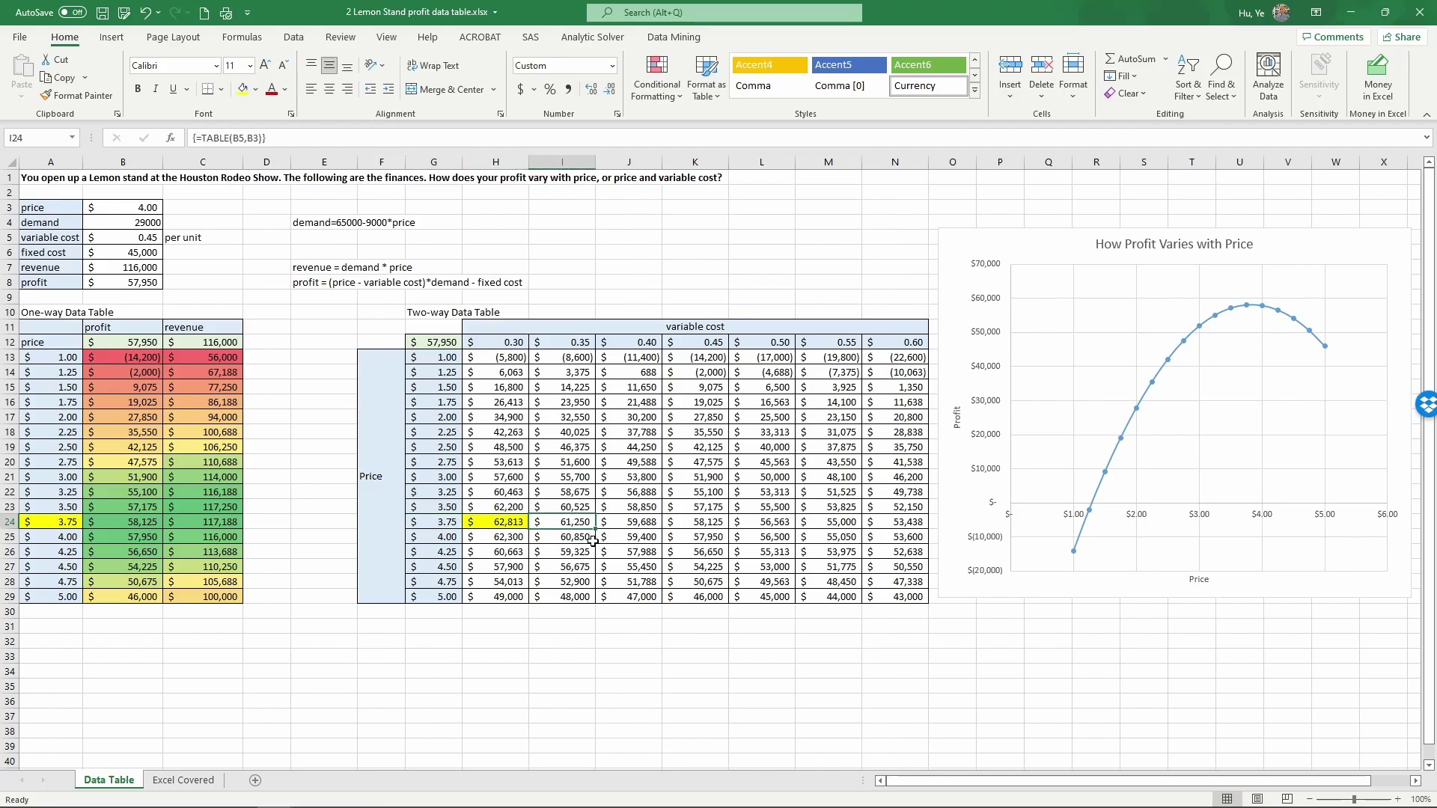
left_click_drag(565, 357, 567, 583)
left_click(563, 522)
left_click(242, 89)
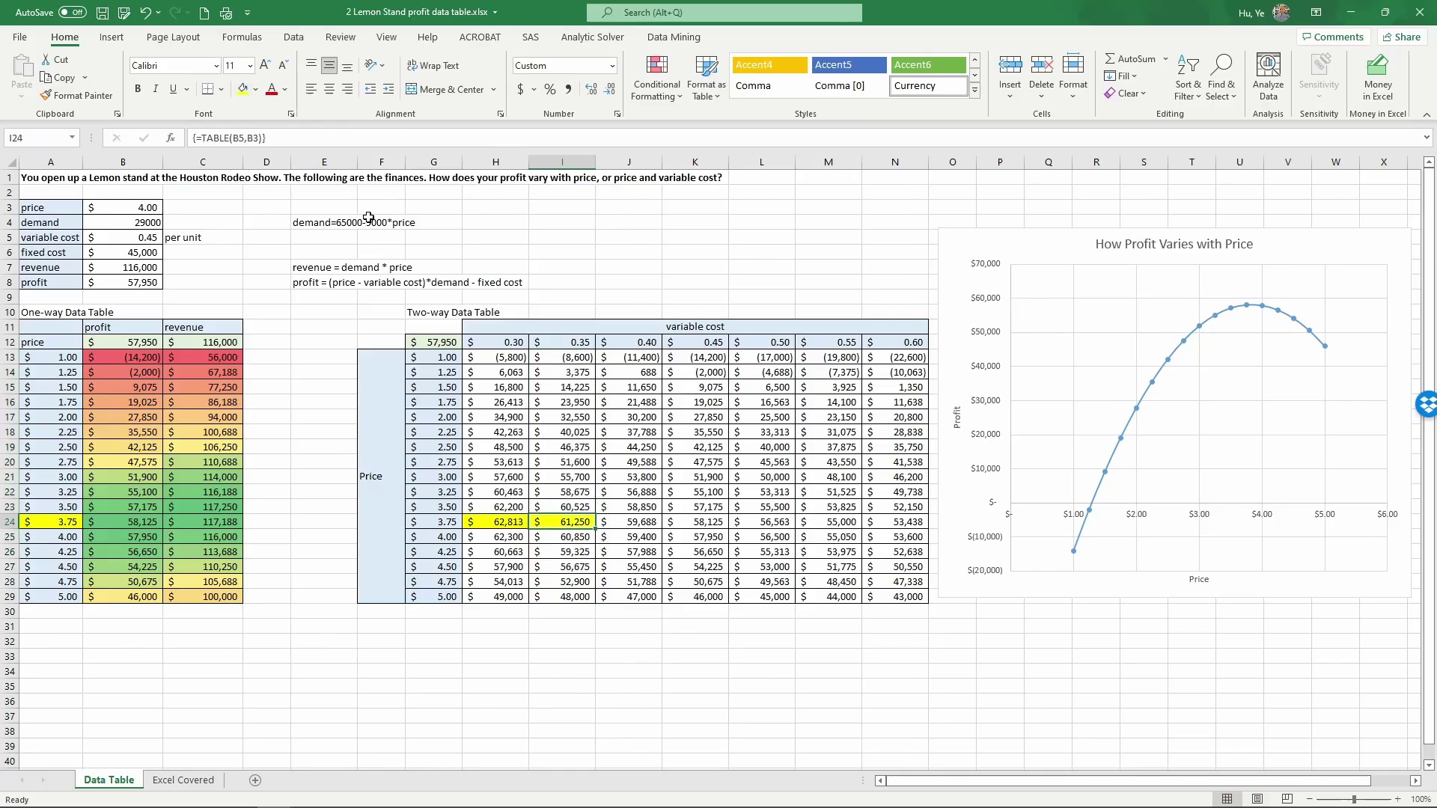
Fill the highest profits for variable costs 0.40, 0.45 and 0.50, cells J24, K24 and L24, with yellow
left_click(624, 522)
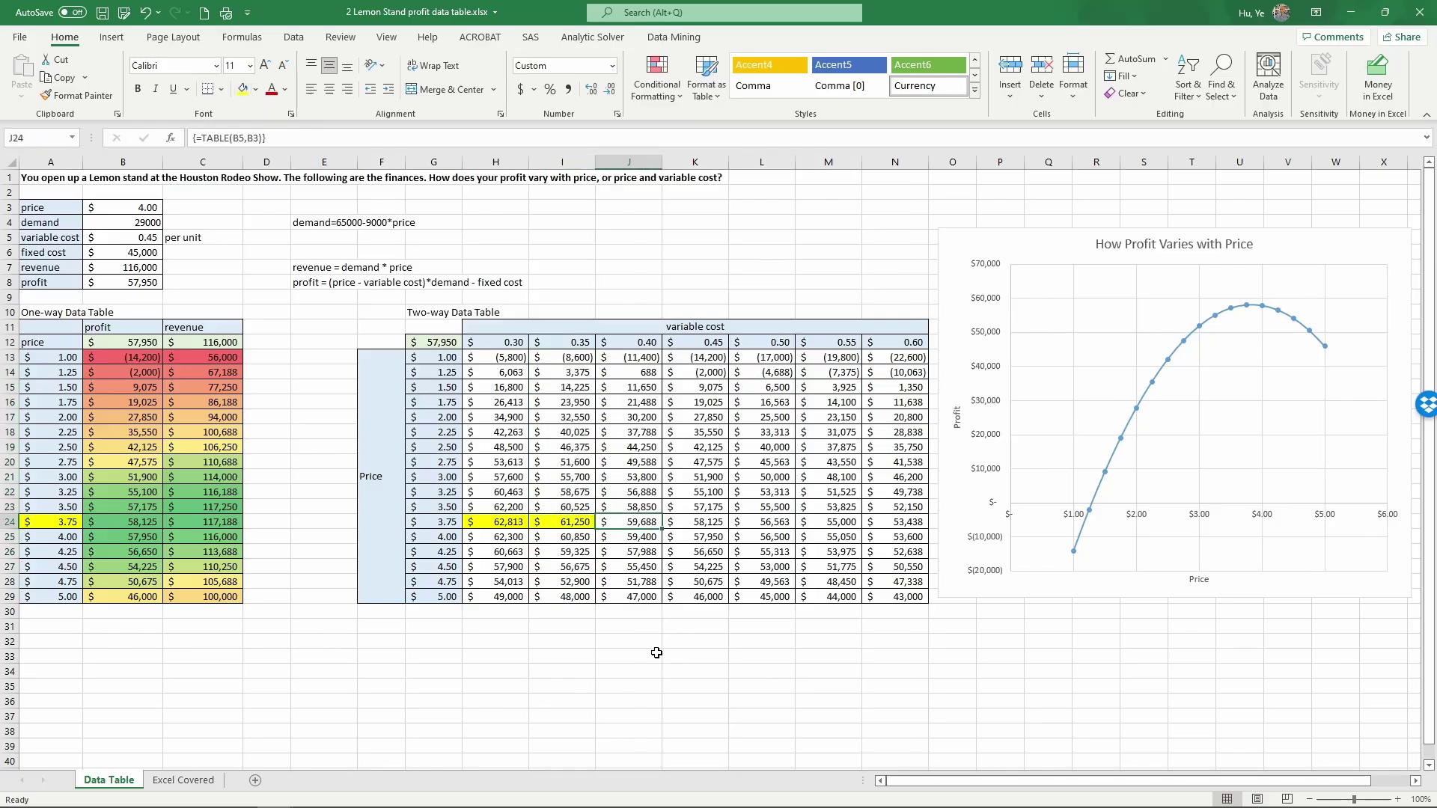
left_click(242, 90)
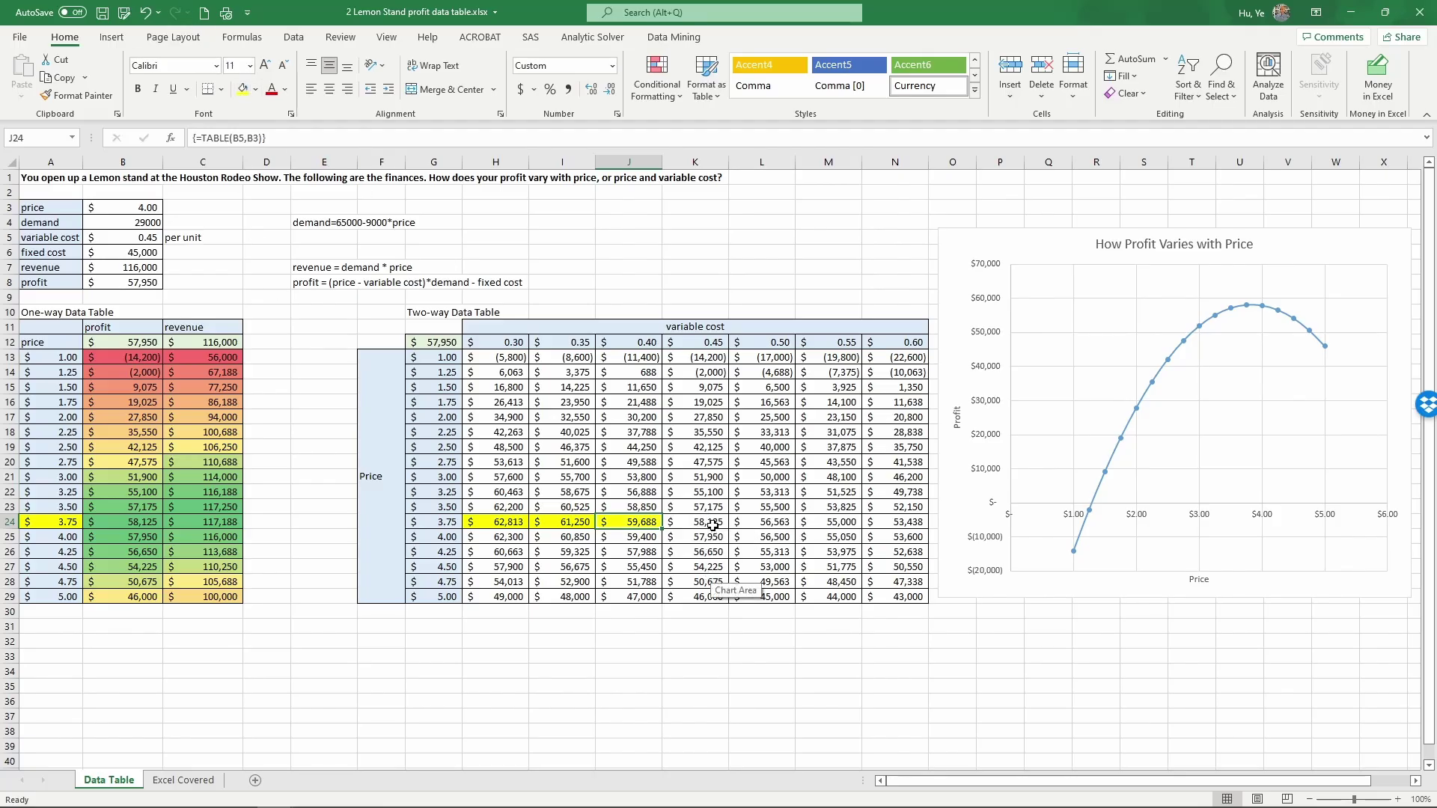
left_click(712, 525)
left_click(243, 89)
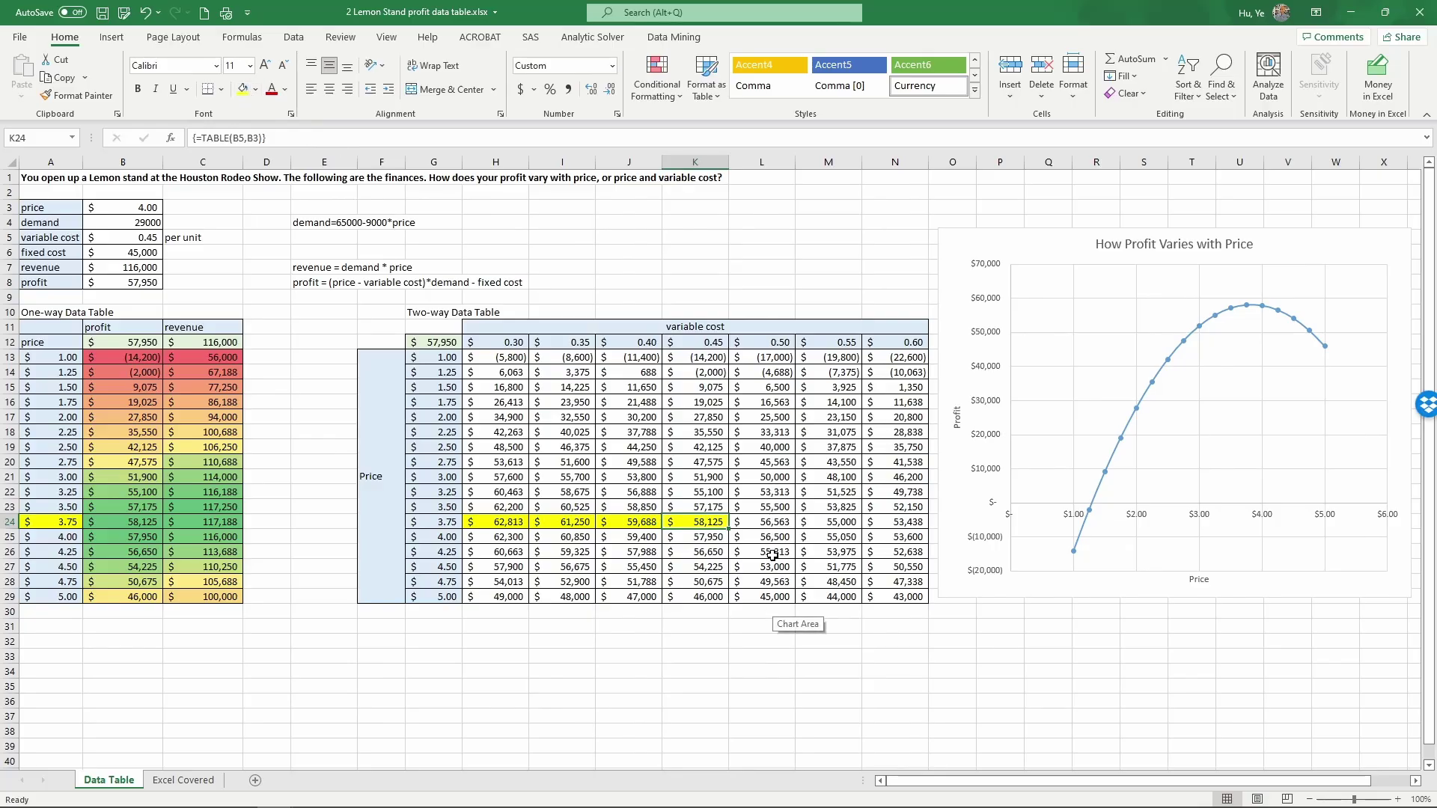
left_click(786, 521)
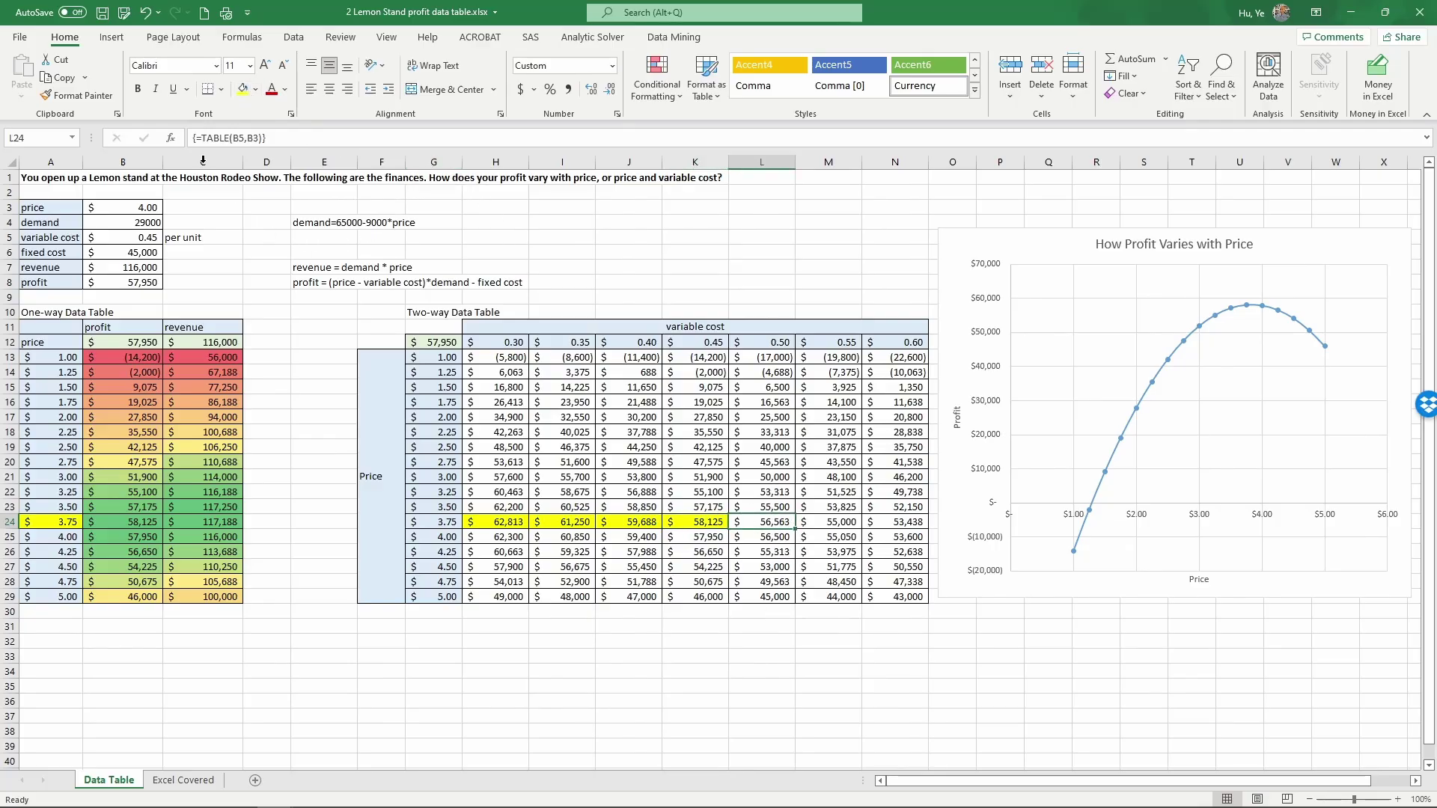
left_click(243, 90)
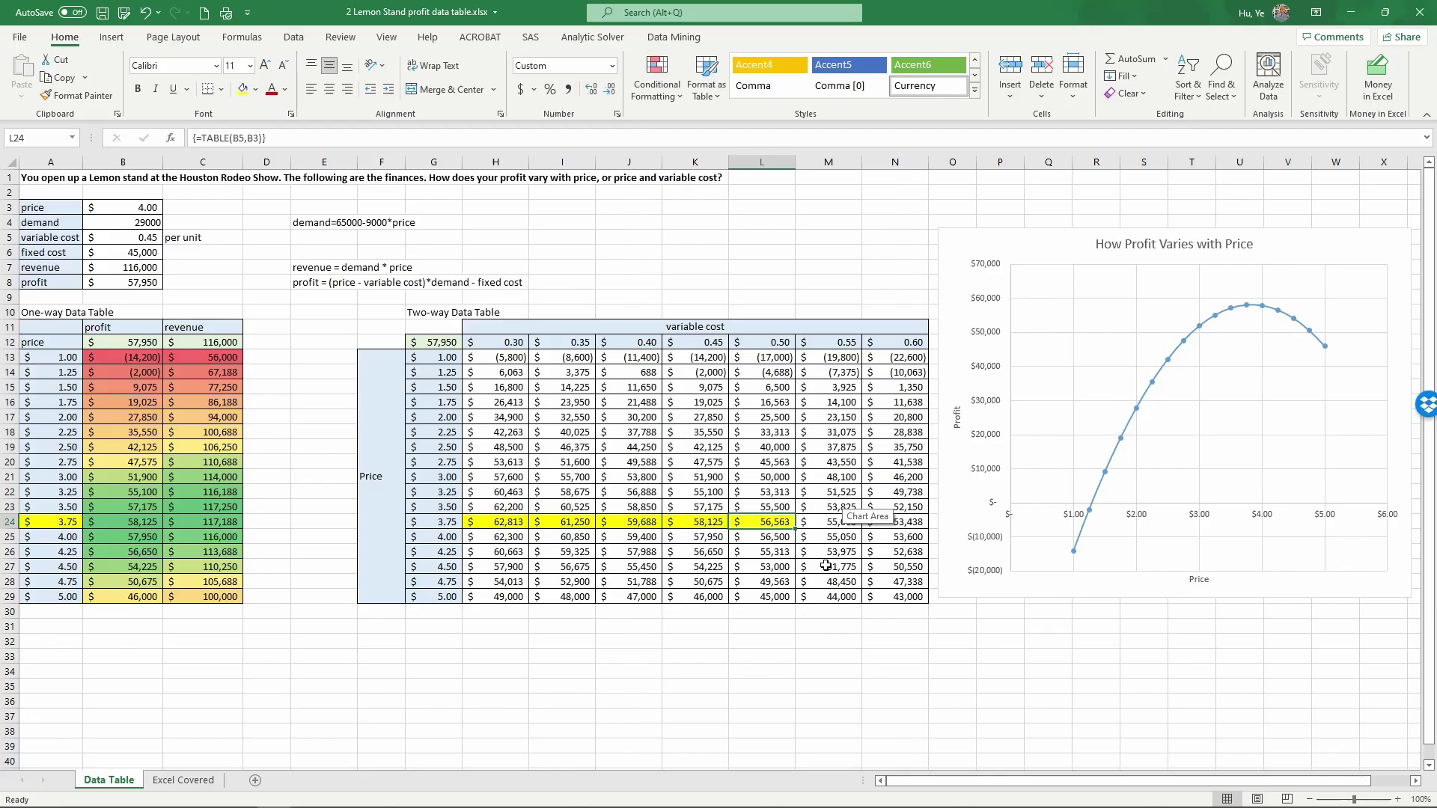
left_click(808, 648)
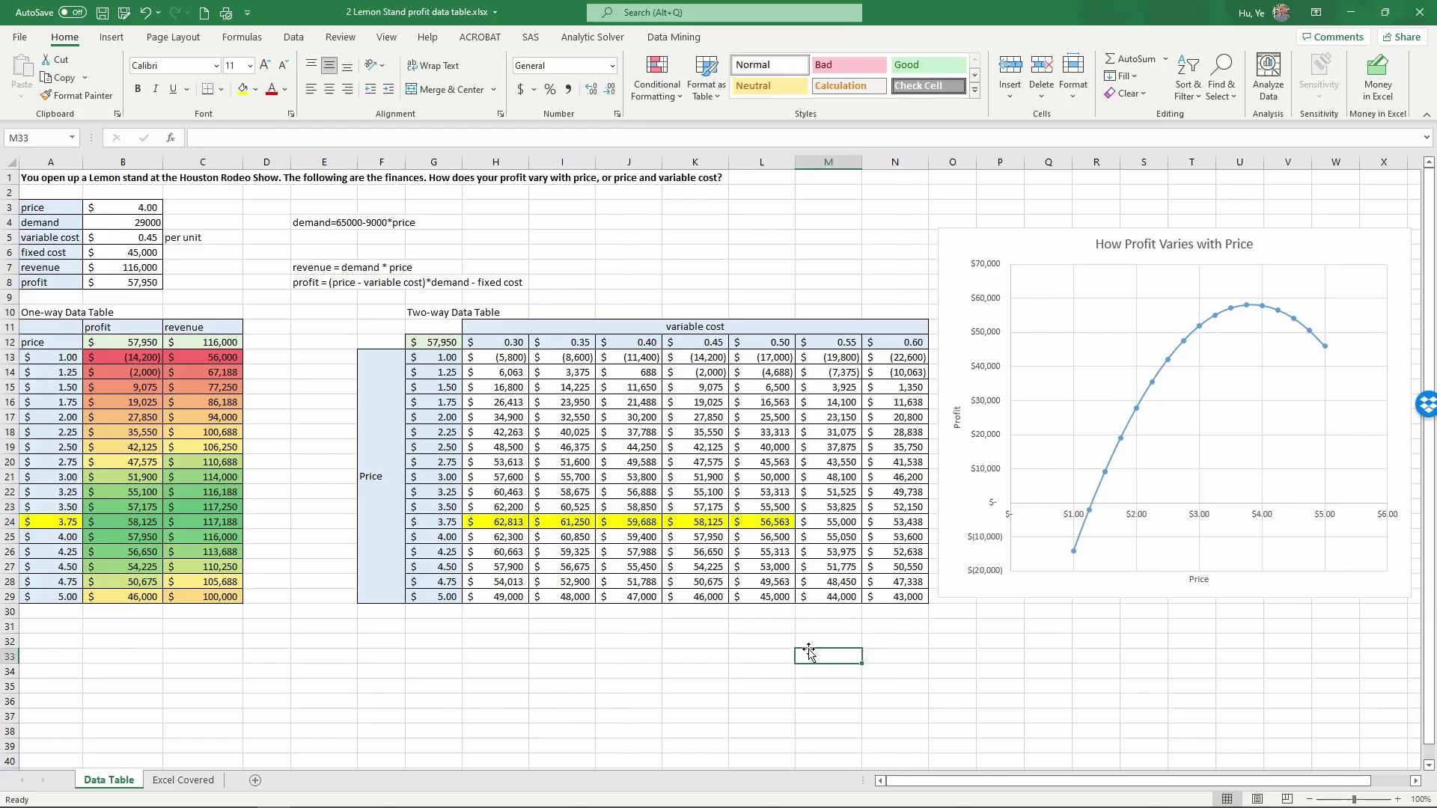
Fill the highest profits for variable costs 0.55 and 0.60, cells M25 and N25, with yellow
left_click(836, 523)
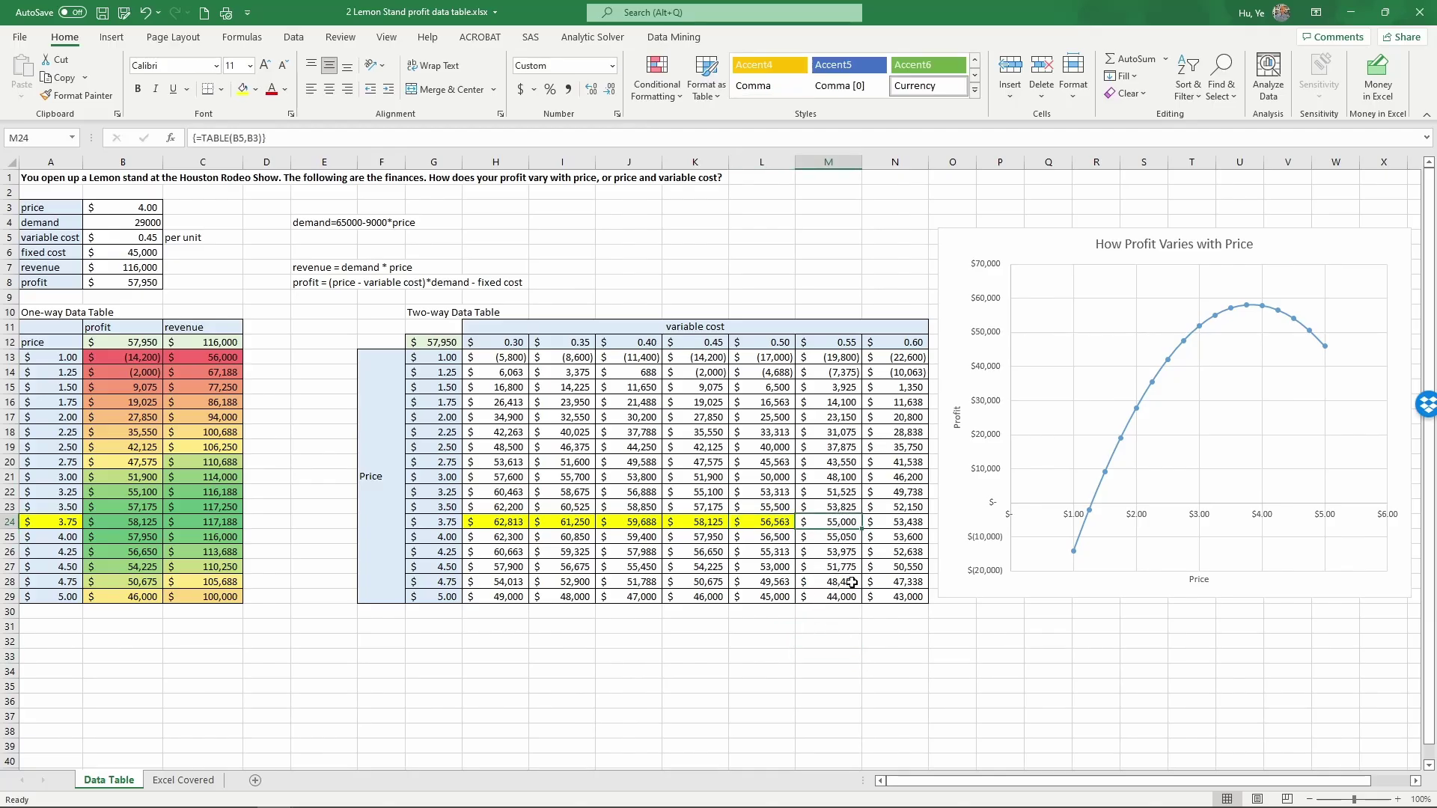
left_click(837, 537)
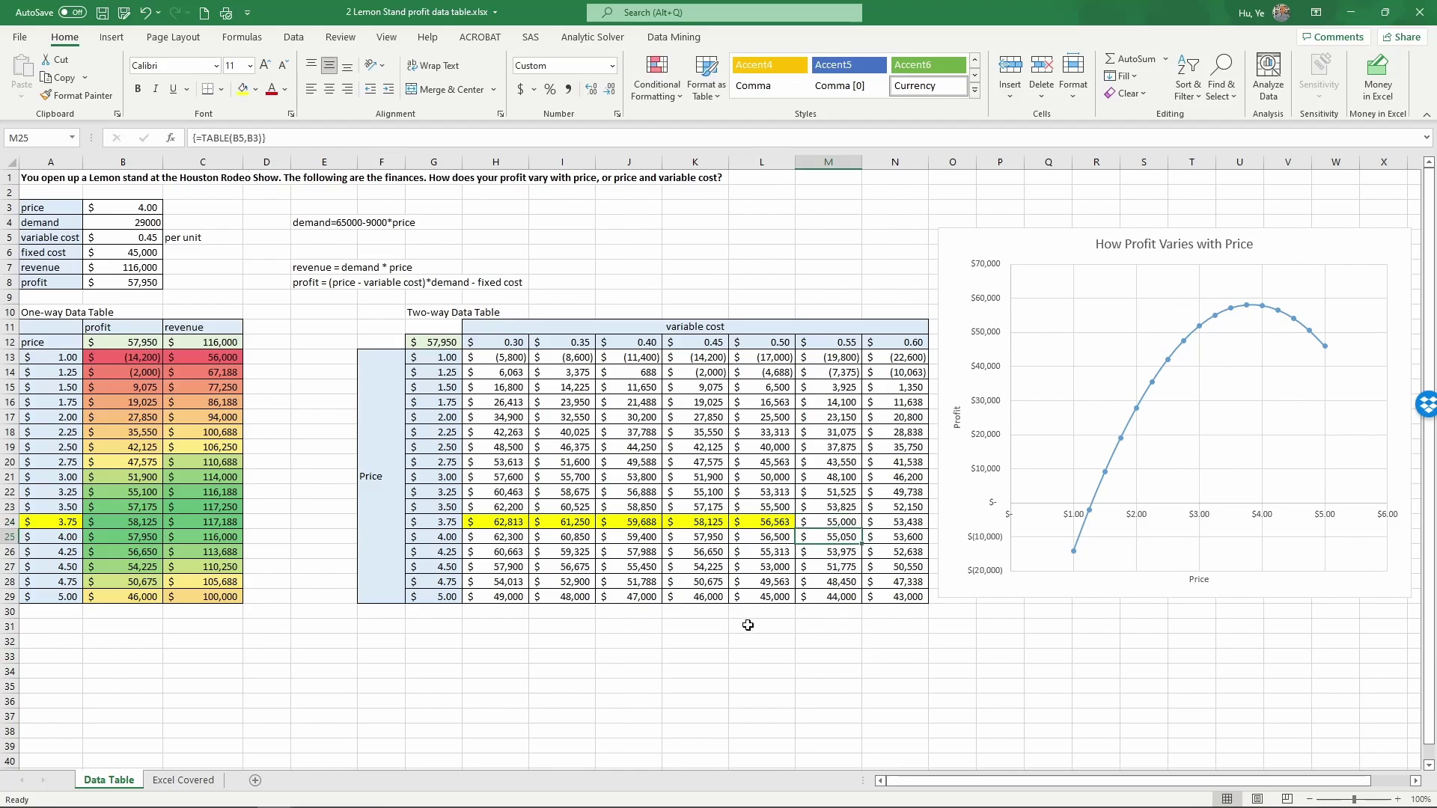
left_click(243, 89)
left_click(894, 536)
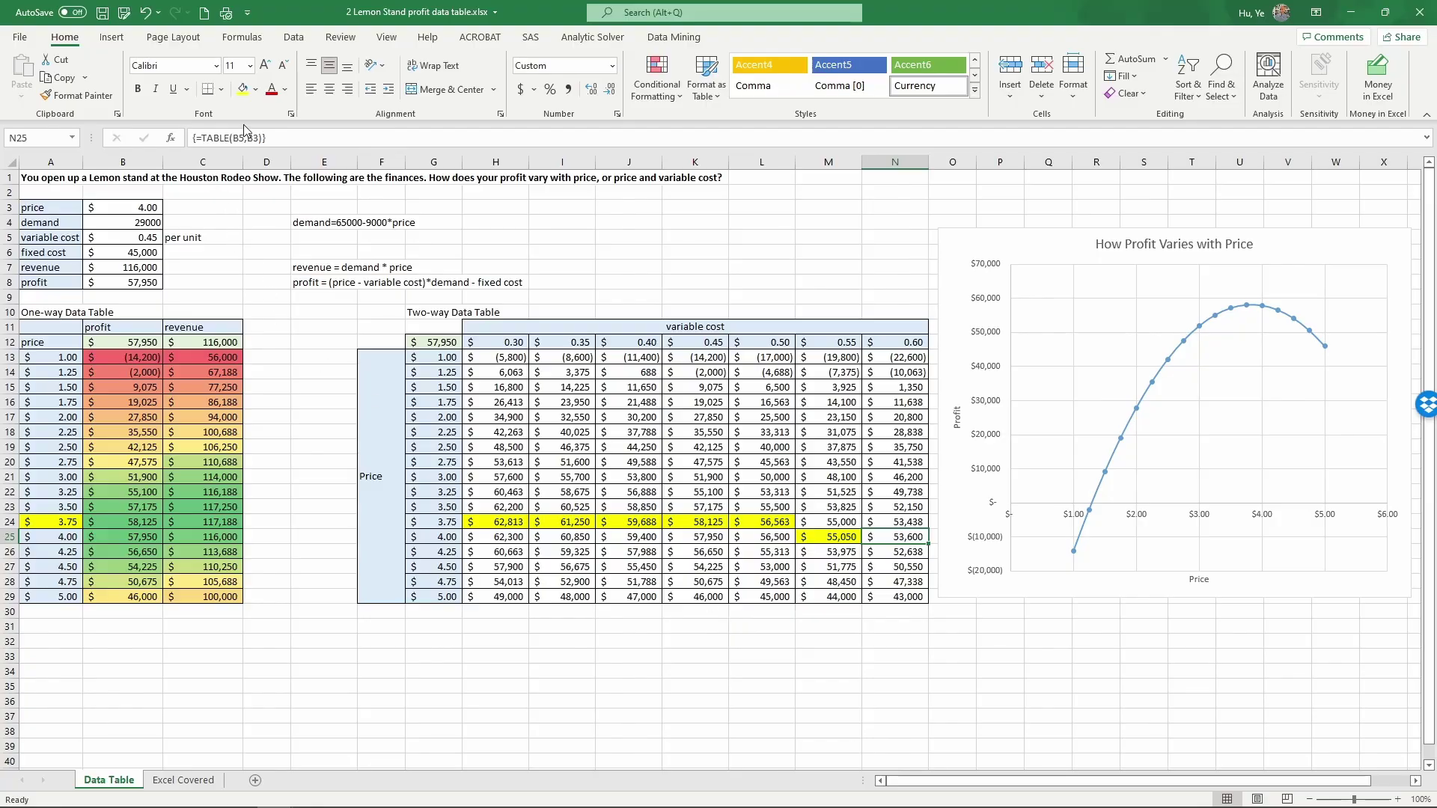
key("F4")
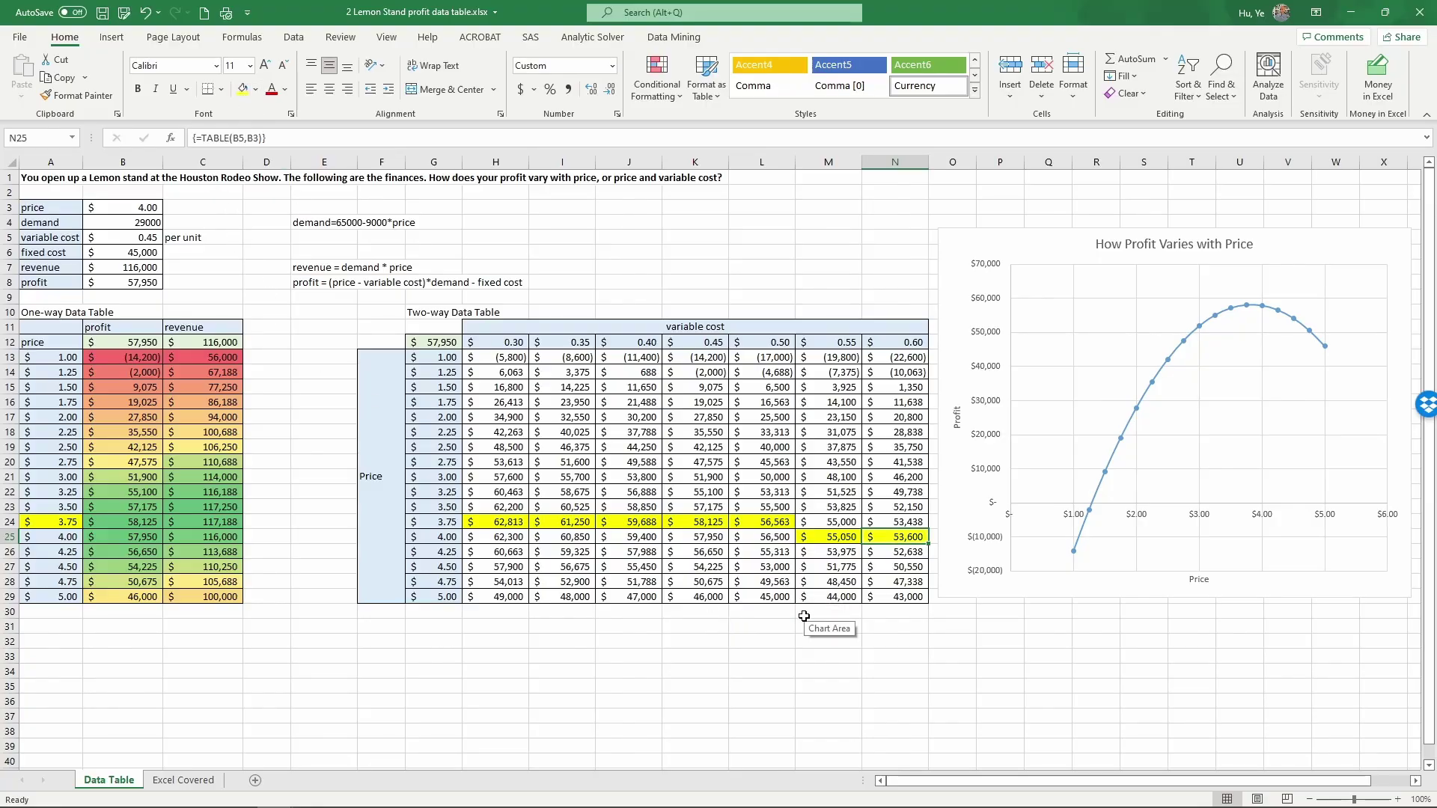